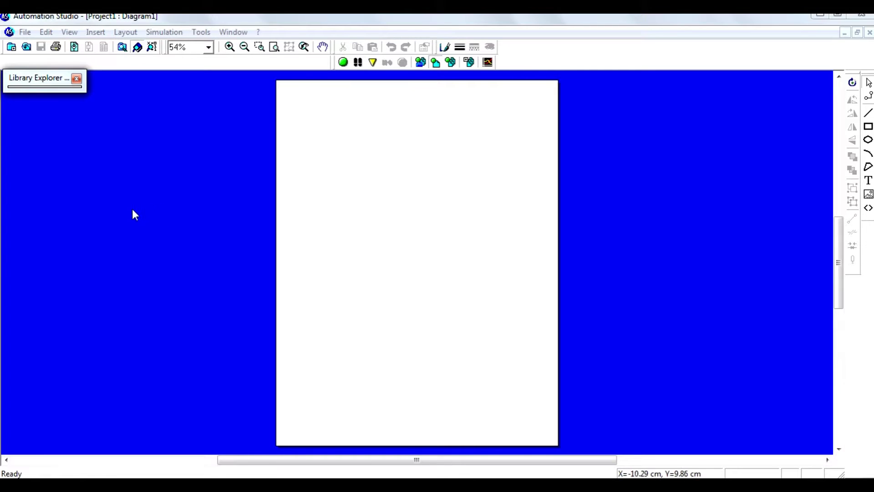
Open the Main.Prl component library from the Automation Studio 5.0 Libraries folder and enlarge the Library Explorer.
left_click(61, 77)
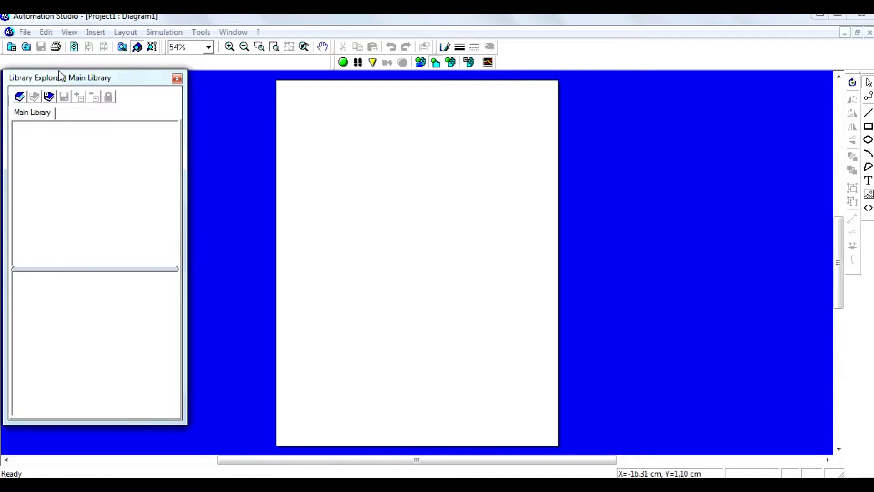
left_click(20, 97)
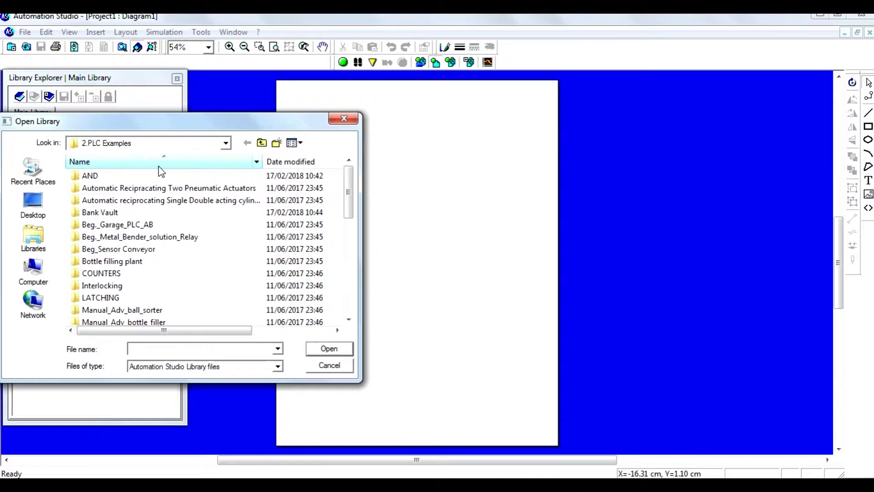
left_click(224, 142)
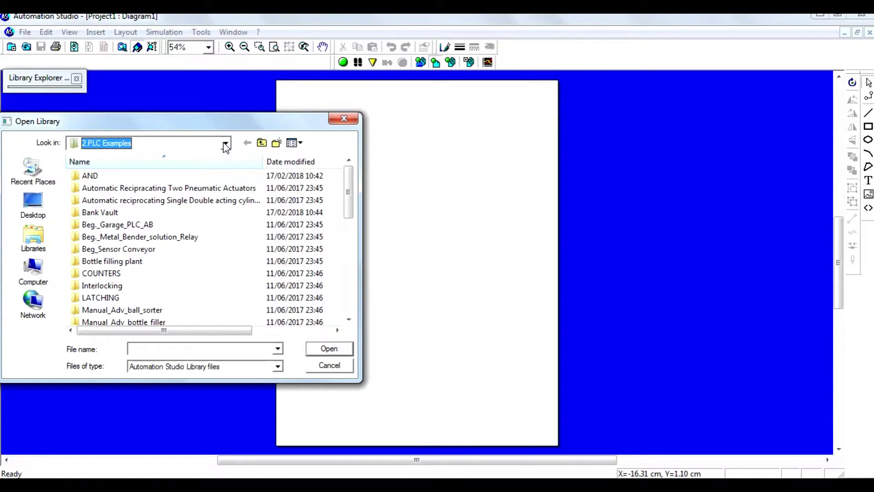
left_click(224, 145)
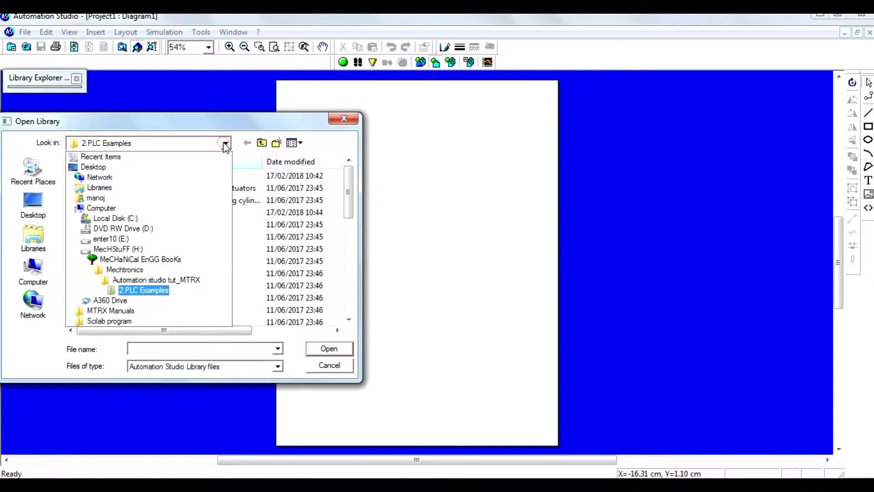
left_click(120, 218)
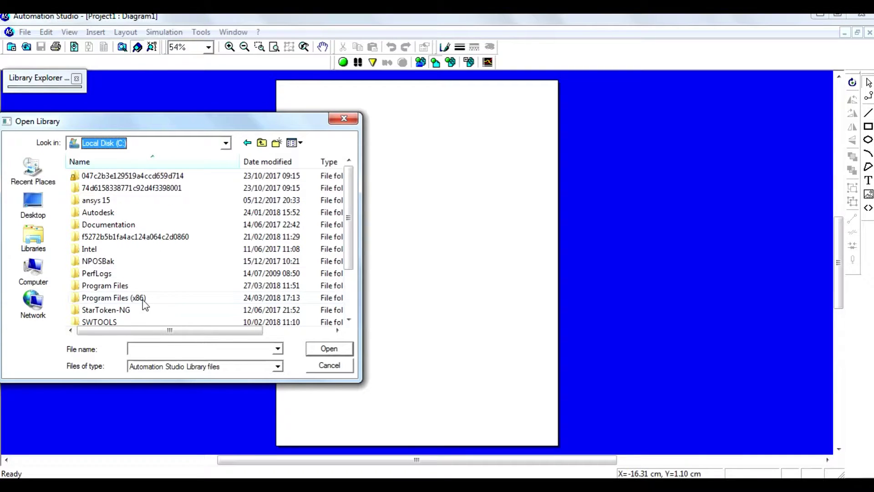
double_click(122, 298)
double_click(125, 248)
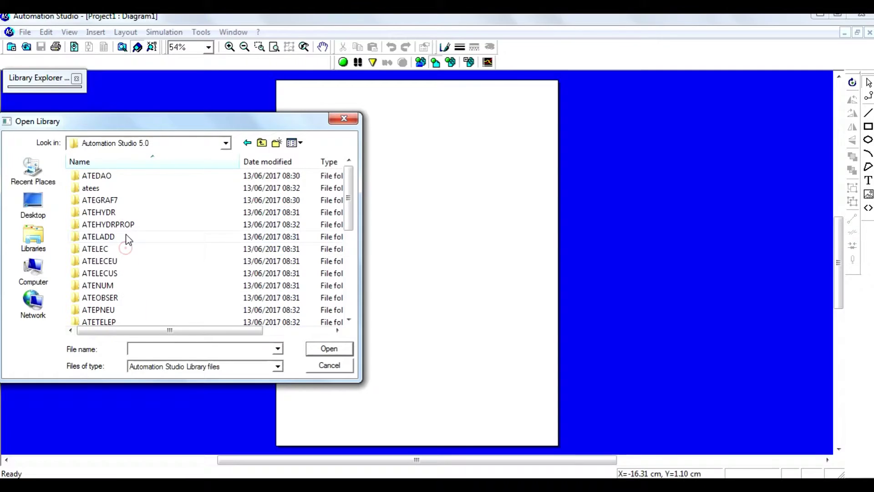
scroll(128, 236, "down", 5)
double_click(122, 235)
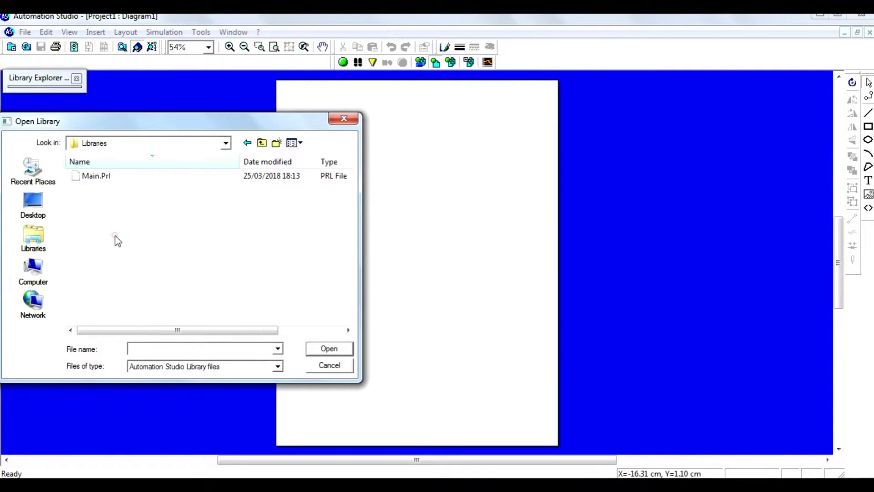
left_click(96, 176)
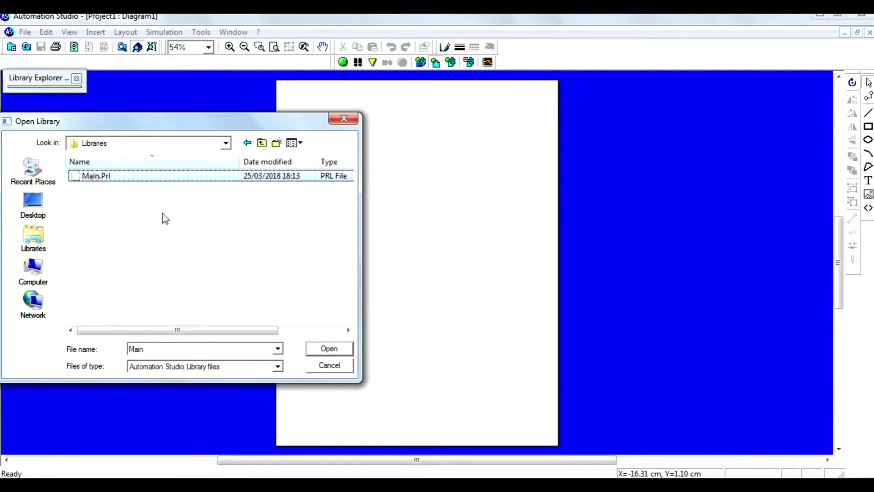
left_click(327, 353)
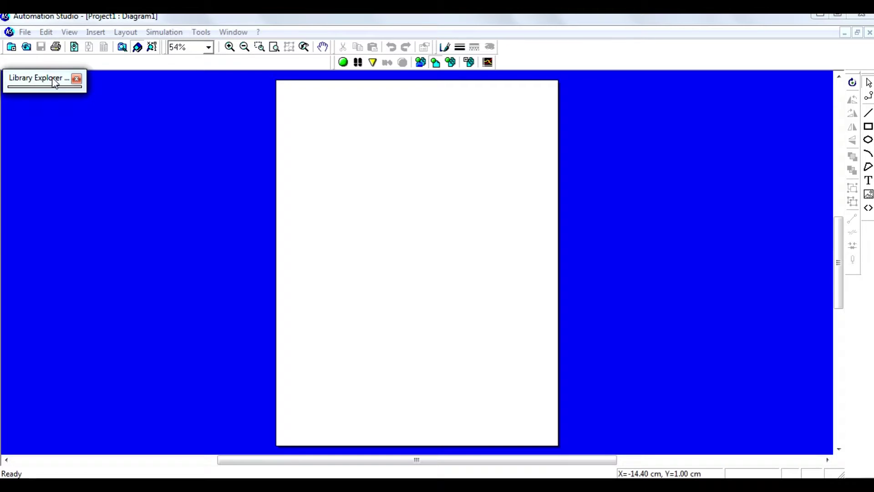
left_click_drag(71, 92, 189, 377)
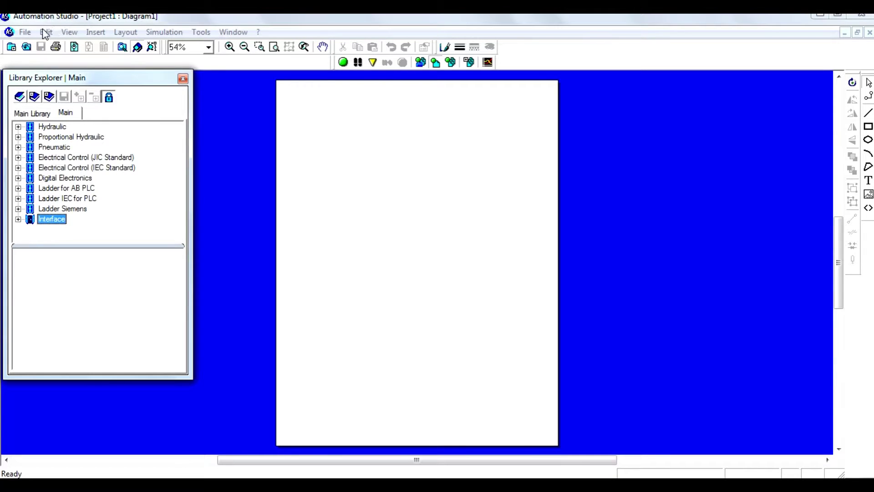
Set the diagram's standard page size to ANSI E 34 x 44 in. in the document properties.
left_click(70, 32)
mouse_move(45, 32)
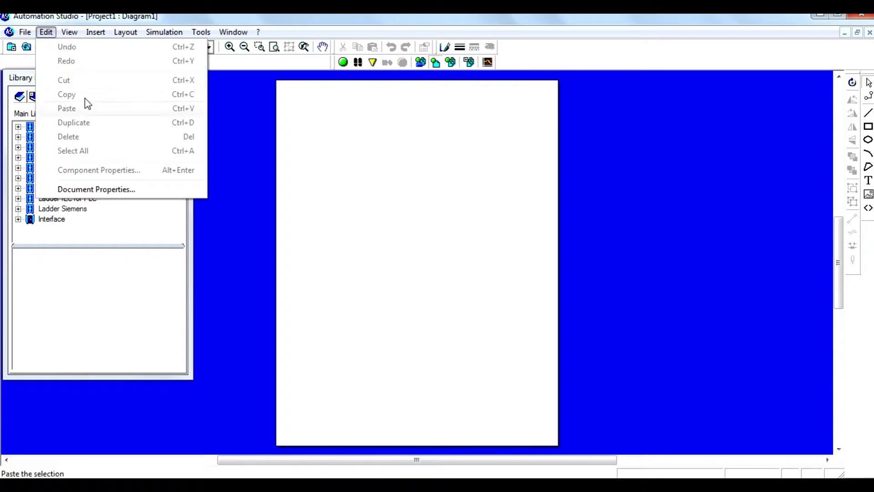
left_click(100, 189)
left_click(144, 63)
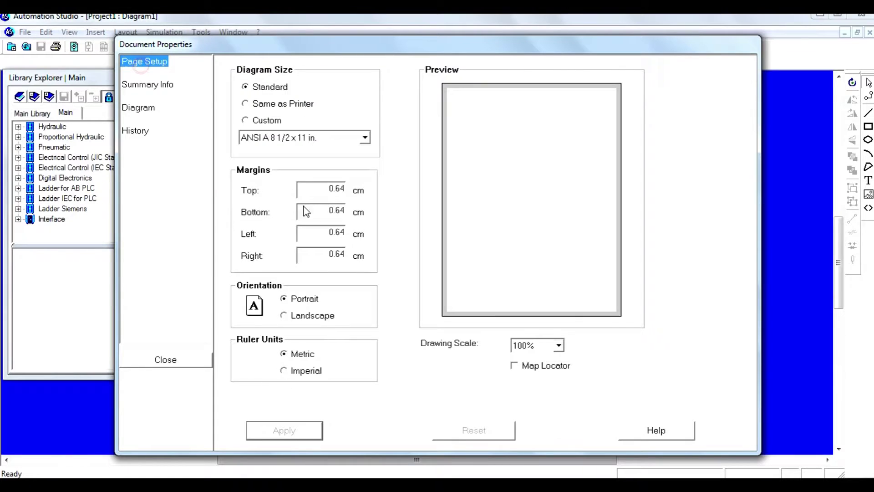
left_click(350, 140)
left_click(299, 261)
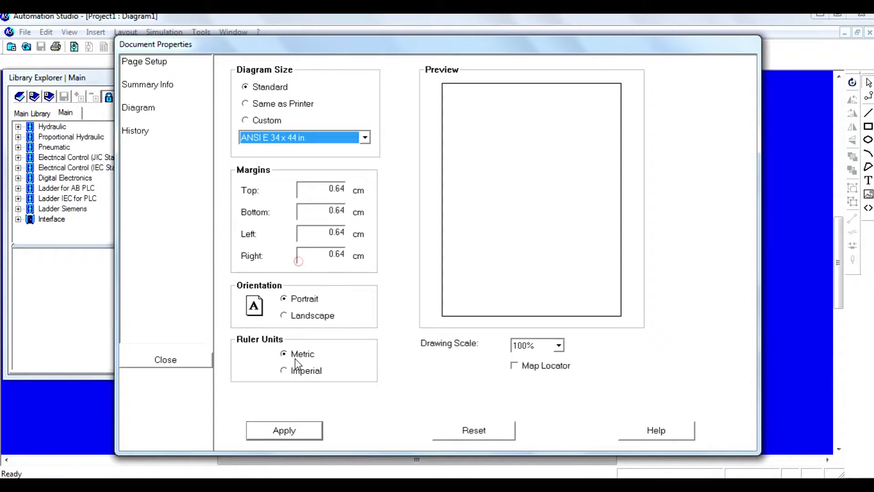
left_click(277, 439)
left_click(165, 359)
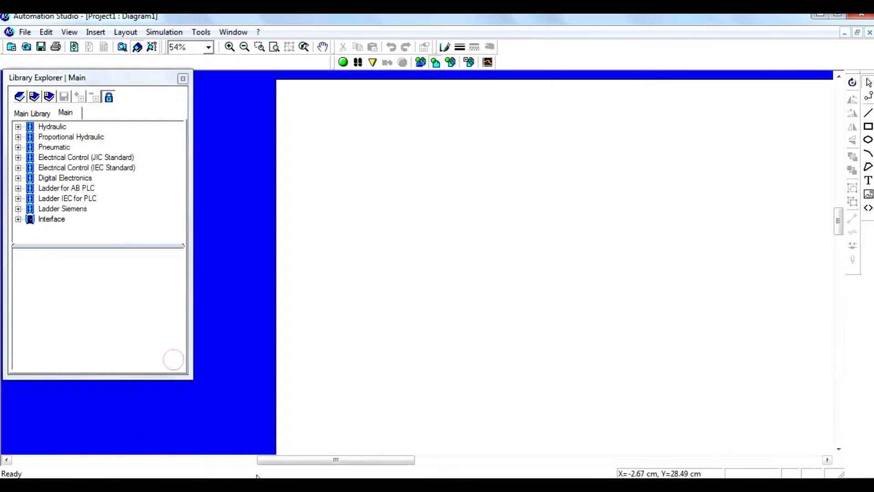
Place a PLC Input Card and, some distance to its right, a PLC Output Card from the Electrical Control (JIC Standard) library.
left_click_drag(282, 459, 335, 472)
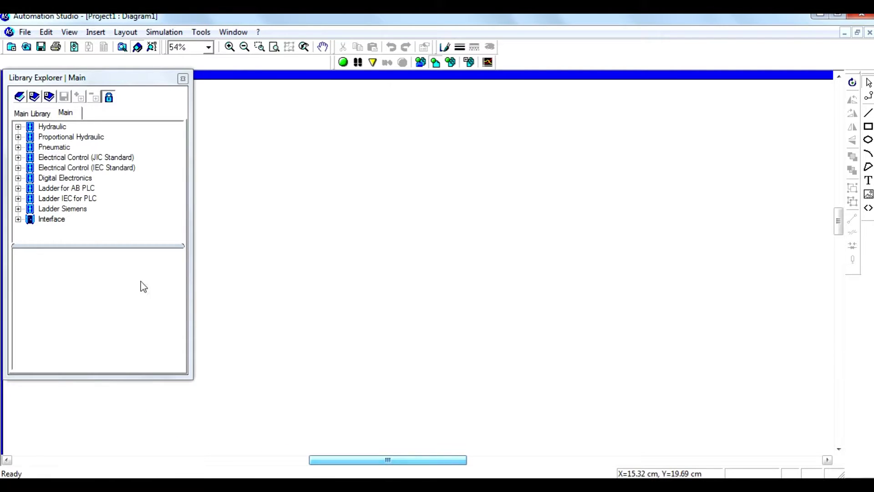
left_click(17, 157)
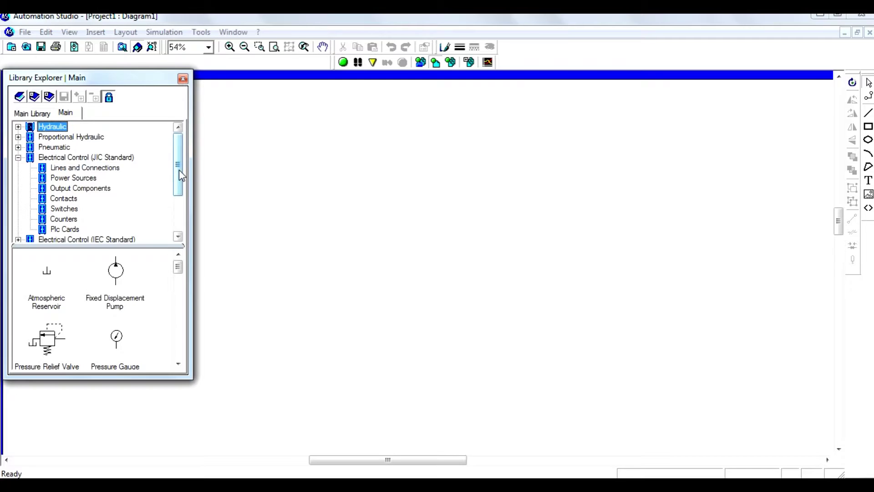
left_click_drag(180, 175, 179, 198)
left_click(66, 189)
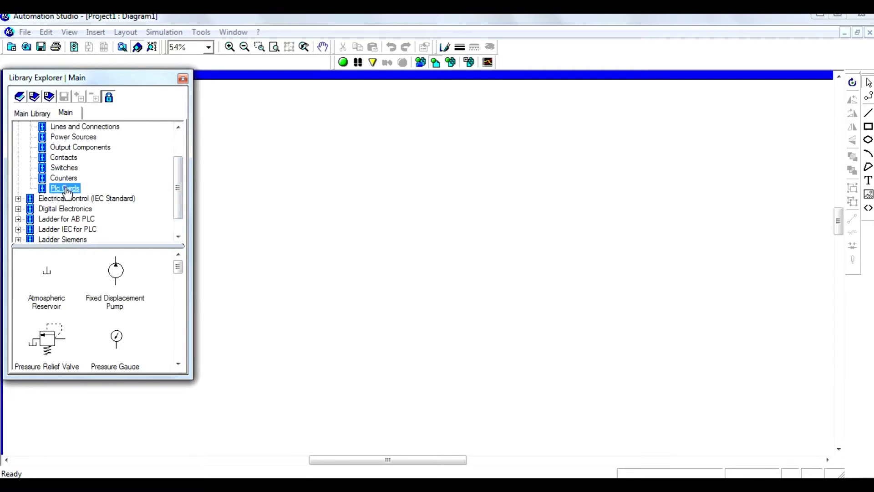
left_click_drag(47, 271, 298, 264)
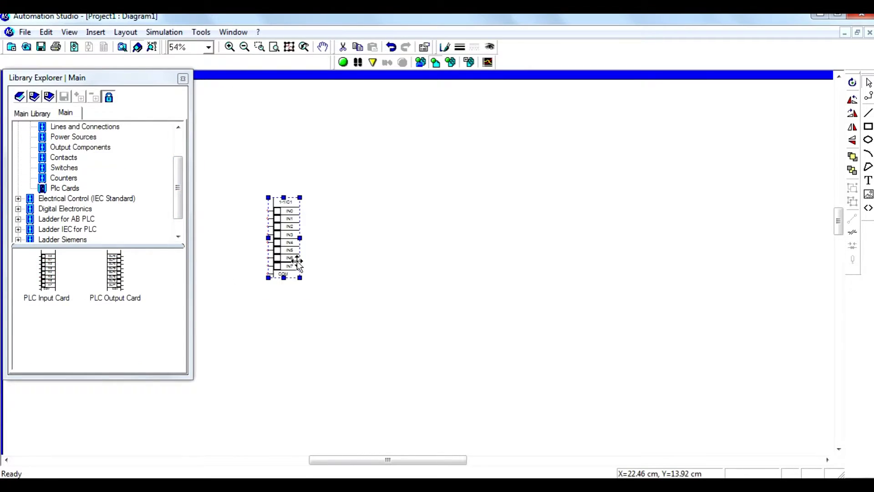
left_click_drag(115, 271, 507, 250)
Insert a Rung from the Ladder for AB PLC library between the input and output cards.
scroll(169, 202, "down", 2)
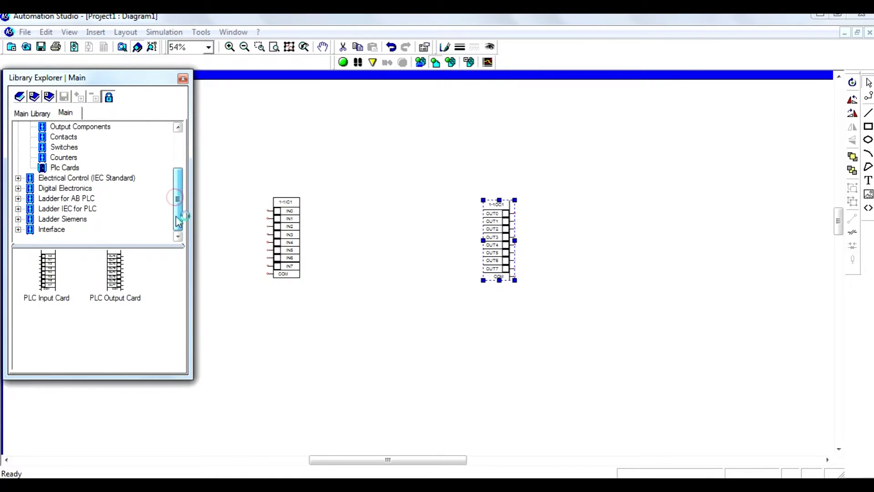
left_click(18, 199)
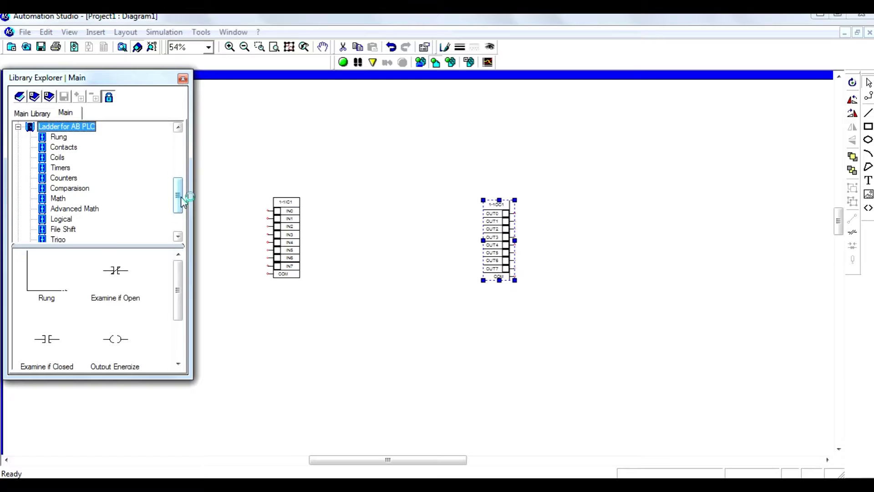
mouse_move(178, 196)
left_mouse_down()
mouse_move(182, 210)
mouse_move(180, 199)
left_mouse_up()
left_click(59, 137)
left_click_drag(64, 141, 362, 257)
Enlarge the PLC output card to about two and a half times its size and move it farther right of the rung.
left_click(508, 243)
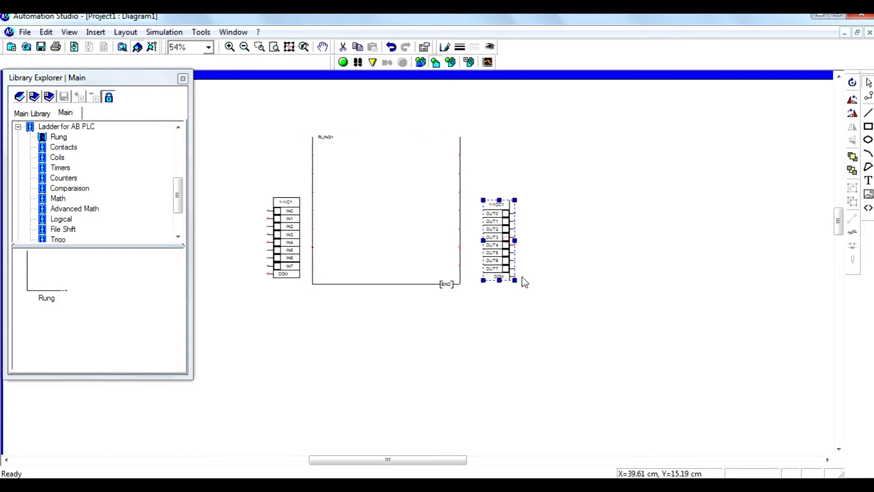
left_click_drag(570, 307, 564, 400)
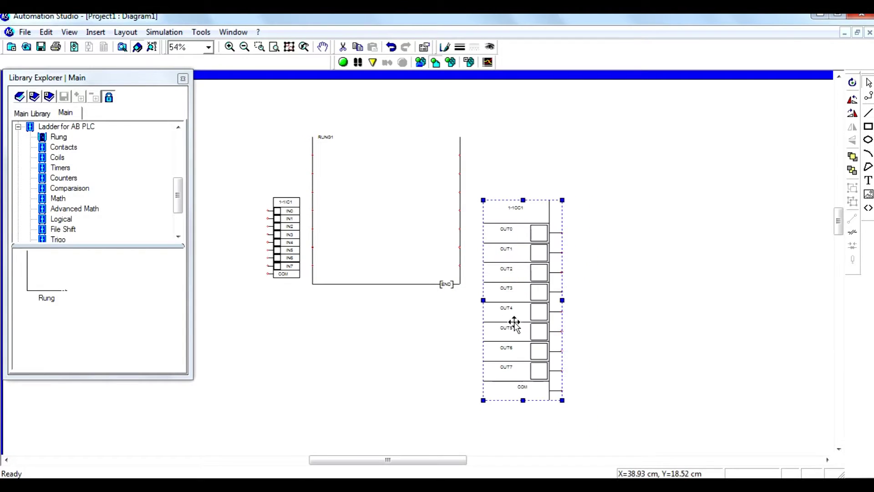
left_click_drag(514, 323, 588, 268)
Enlarge the rung and move it next to the PLC output card.
left_click(395, 282)
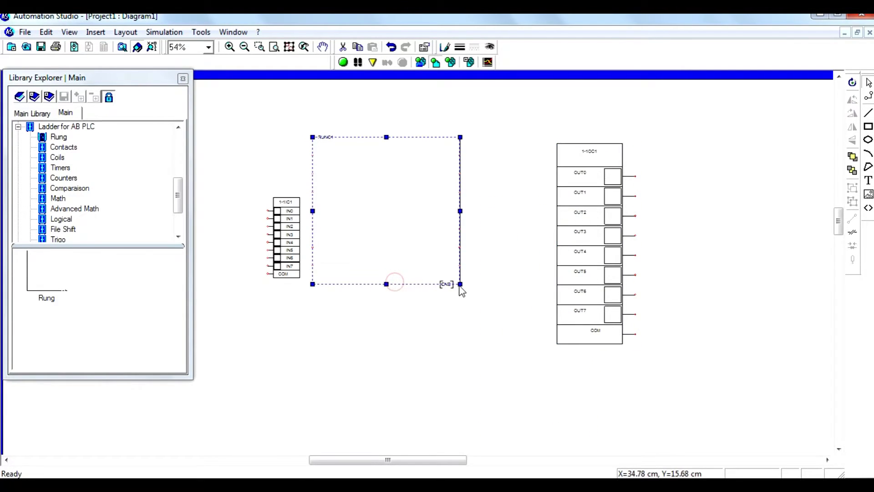
left_click_drag(459, 287, 530, 357)
left_click_drag(456, 340, 482, 348)
Enlarge the PLC input card to match the output card and position it just left of the rung.
left_click(293, 273)
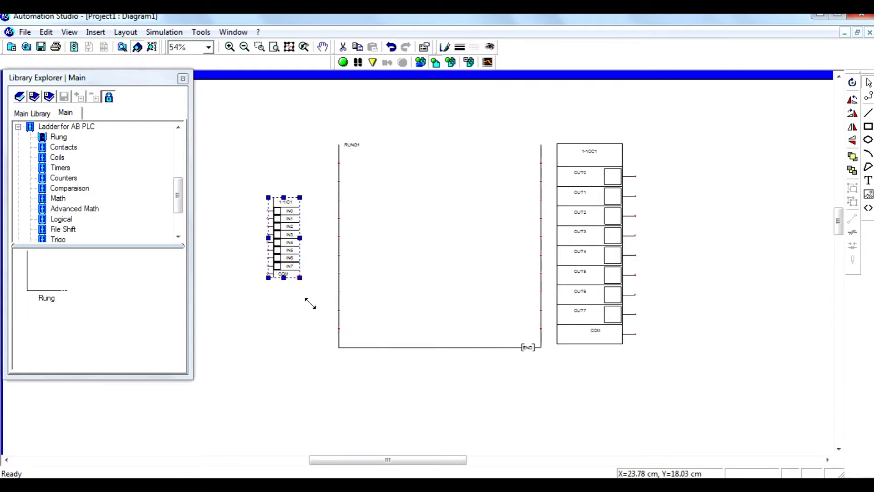
left_click_drag(299, 277, 294, 320)
left_click_drag(339, 461, 326, 461)
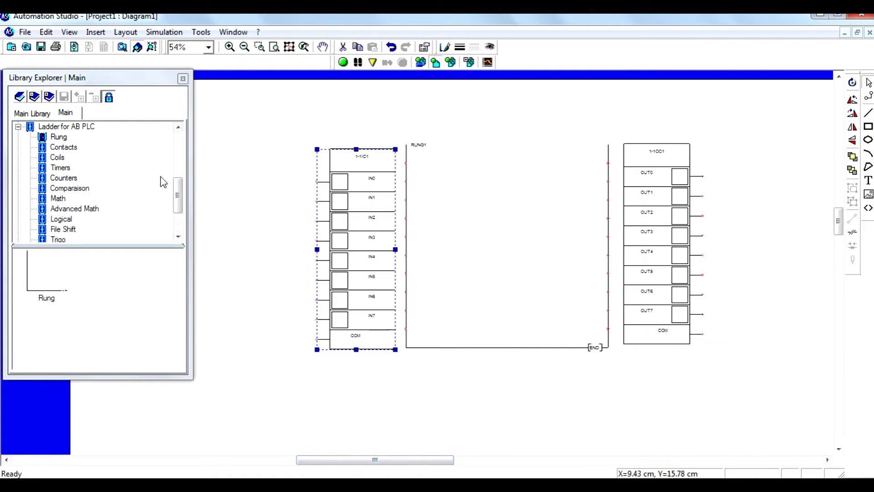
Place an Examine if Closed contact on the rung's top line, connected to the left rail.
left_click(64, 147)
left_click_drag(117, 273, 420, 165)
left_click(453, 182)
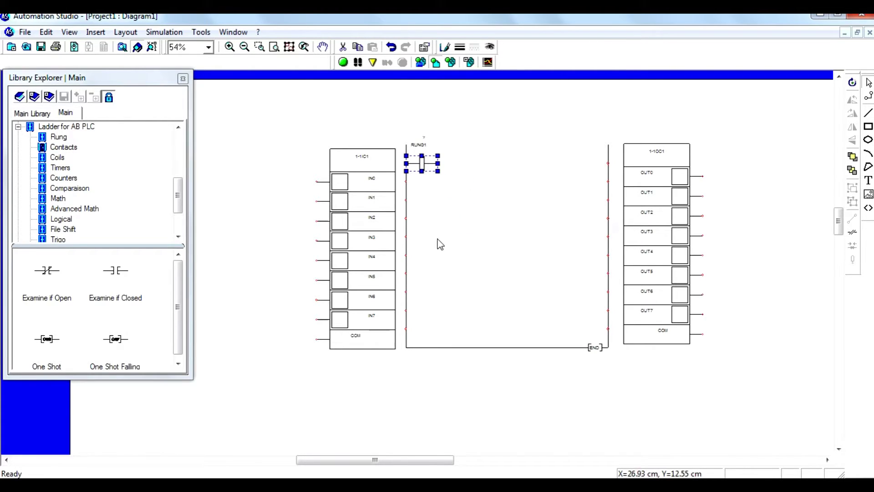
Add an Examine if Open contact in series directly after the first contact on the top line and enlarge it.
left_click_drag(100, 292, 469, 181)
left_click(486, 173)
left_click(515, 225)
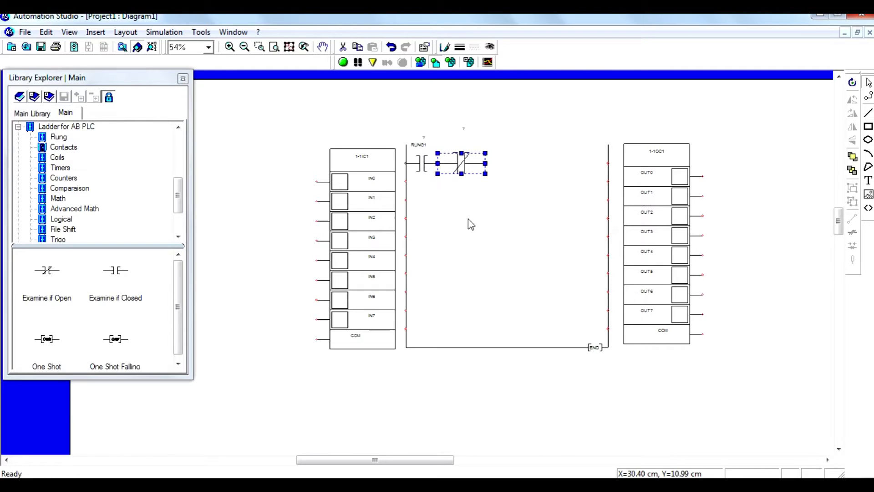
left_click(469, 225)
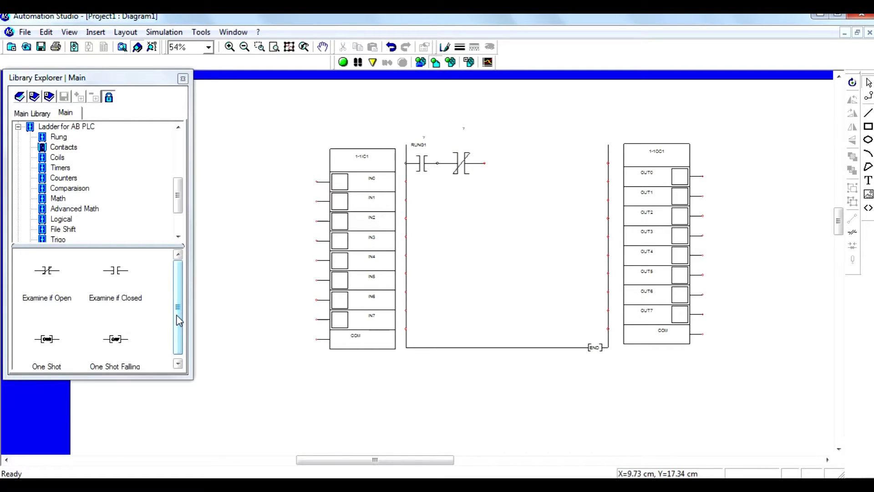
Place a second Examine if Closed contact on the left rail, below the first contact and one connection point skipped.
left_click(179, 320)
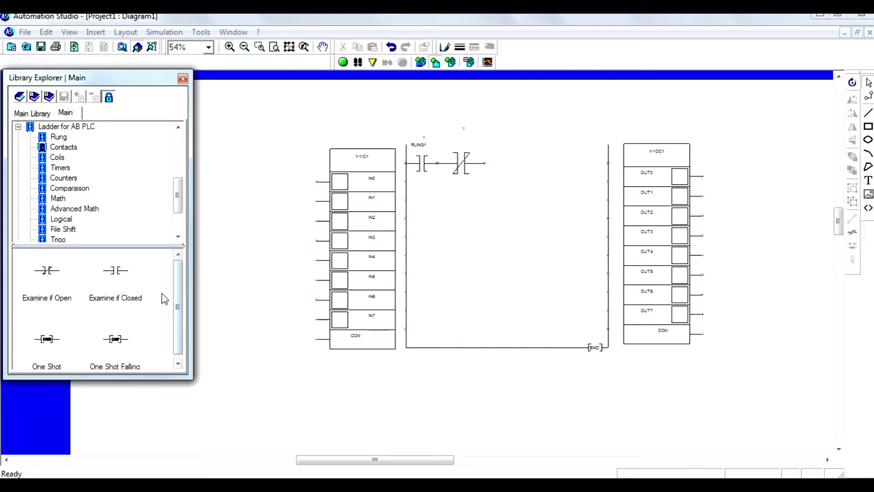
left_click_drag(113, 272, 410, 200)
left_click(460, 234)
left_click(457, 218)
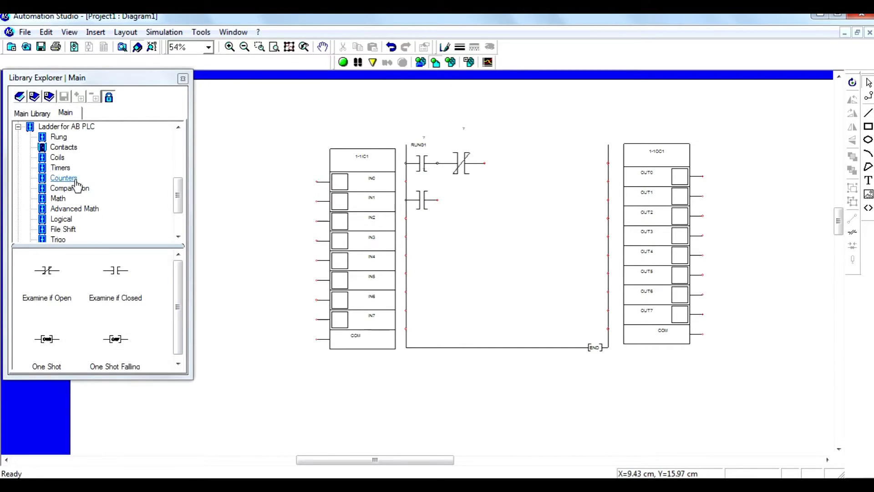
Place an Output Energize coil to the right of the Examine if Open contact and enlarge it.
left_click(57, 157)
left_click_drag(47, 271, 518, 176)
left_click(525, 164)
Shrink the Examine if Open contact slightly, keeping it connected to the first contact on the top line.
left_click(461, 169)
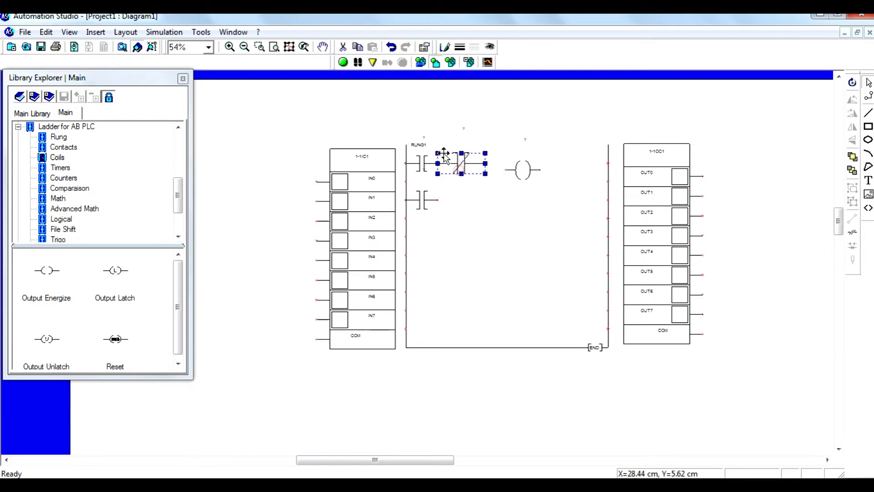
left_click_drag(439, 154, 459, 168)
left_click(483, 190)
left_click(473, 202)
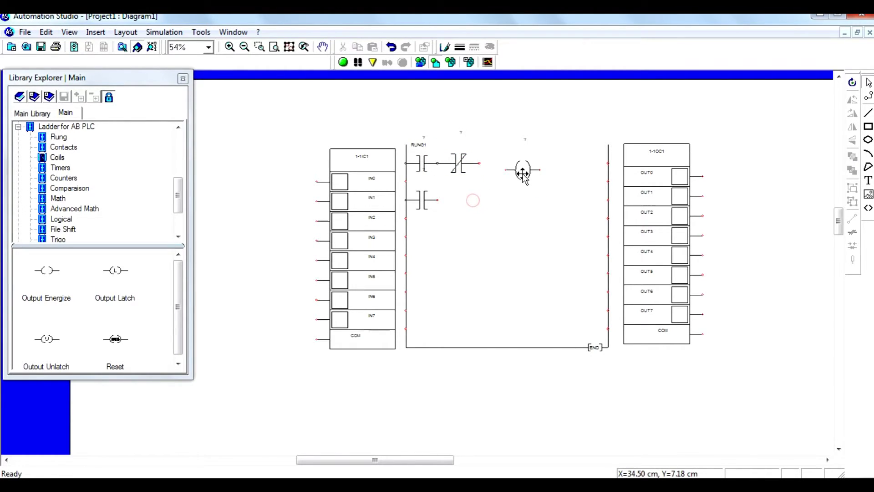
Move the Output Energize coil to the right rail and connect it at the rung's top line.
left_click(519, 169)
left_click_drag(542, 170, 592, 171)
left_click(545, 200)
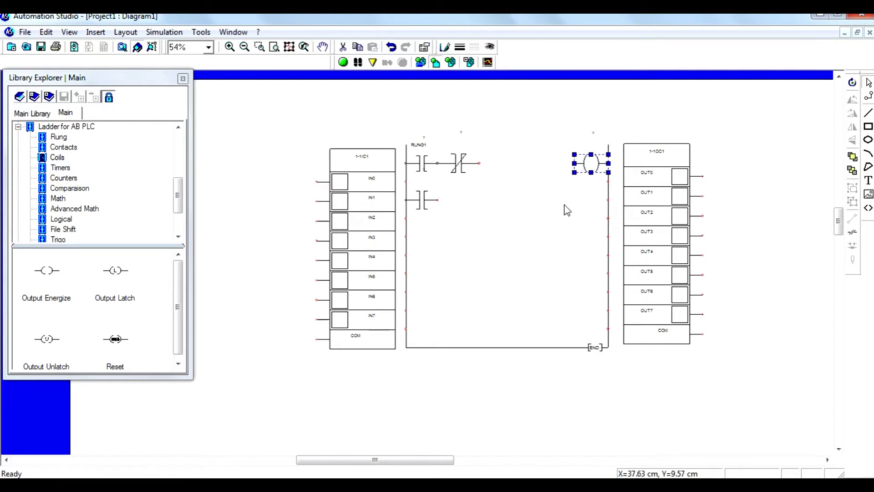
left_click(563, 205)
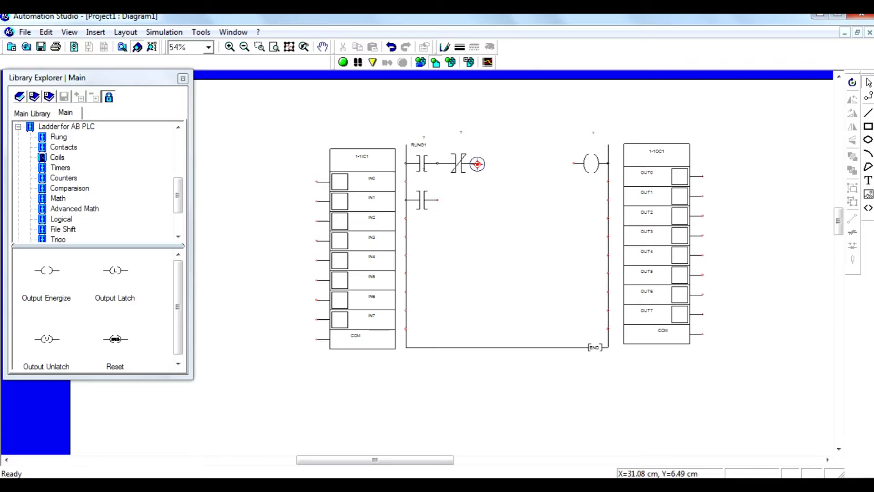
Move the Examine if Open contact to the right and wire it between the coil and the two Examine if Closed contacts joined in parallel.
left_click_drag(456, 167, 495, 167)
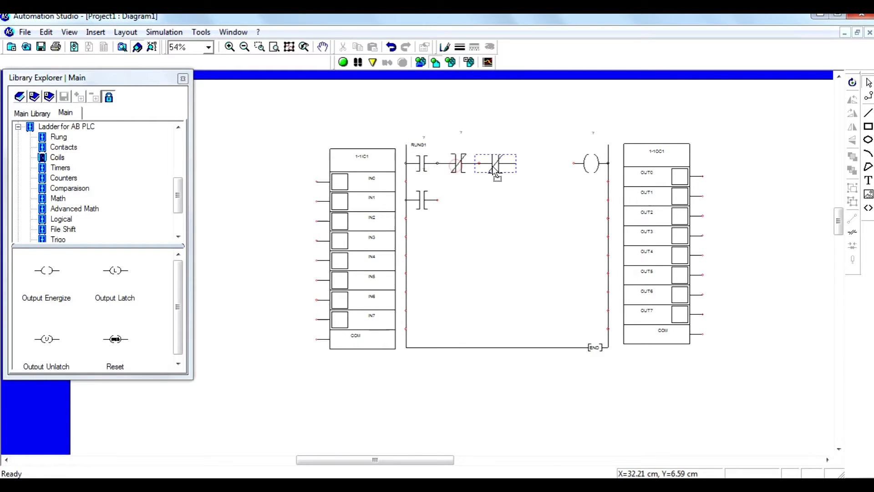
left_click(439, 165)
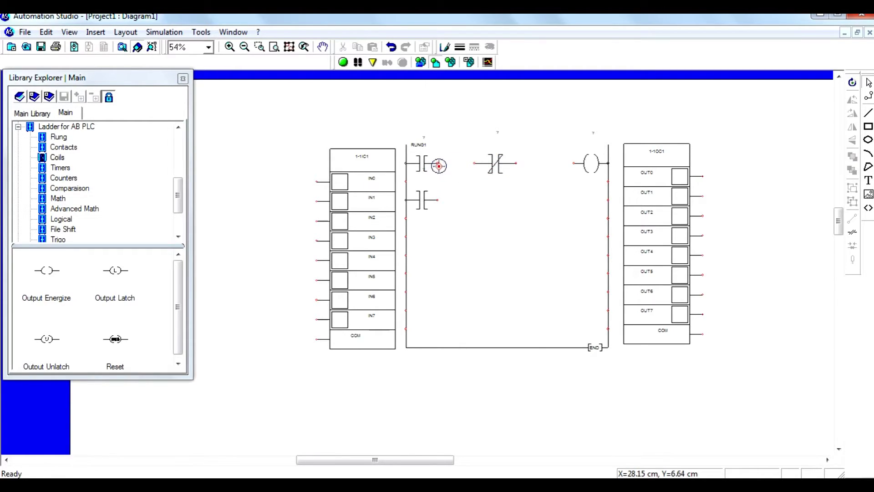
left_click_drag(437, 164, 475, 163)
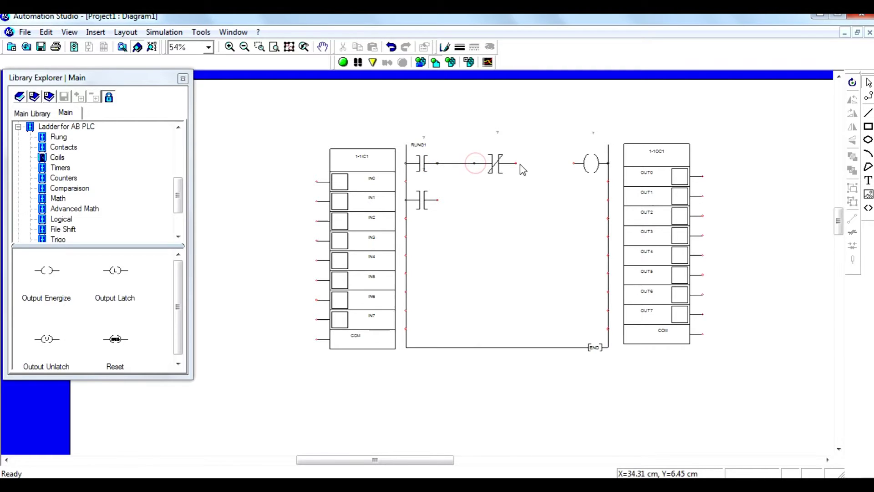
left_click_drag(536, 163, 572, 164)
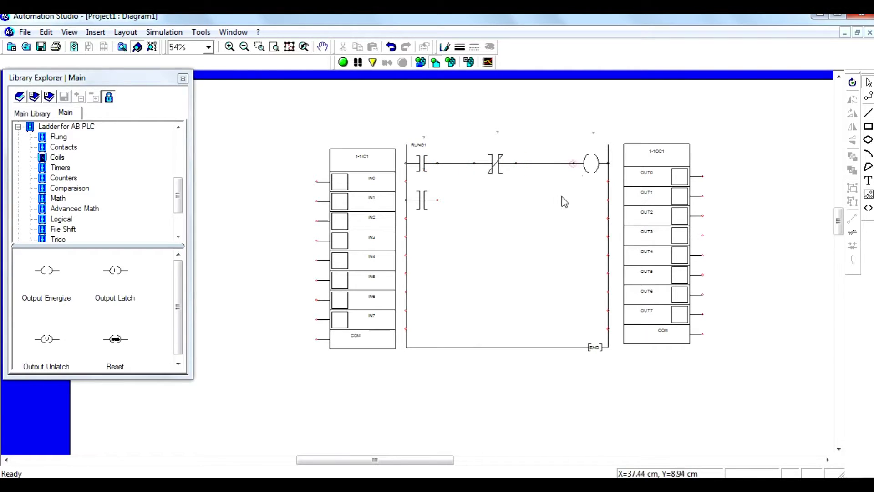
left_click_drag(475, 163, 438, 199)
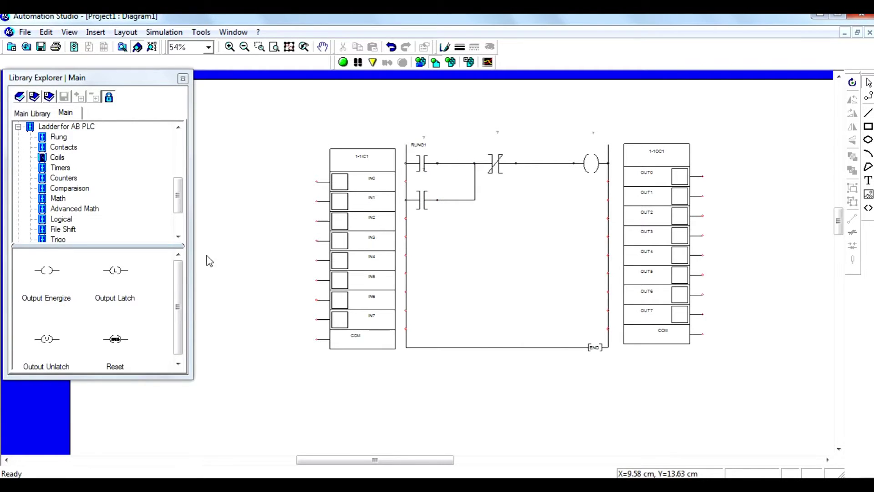
Place a third Examine if Closed contact at the left rail below the second one and enlarge it.
left_click(47, 270)
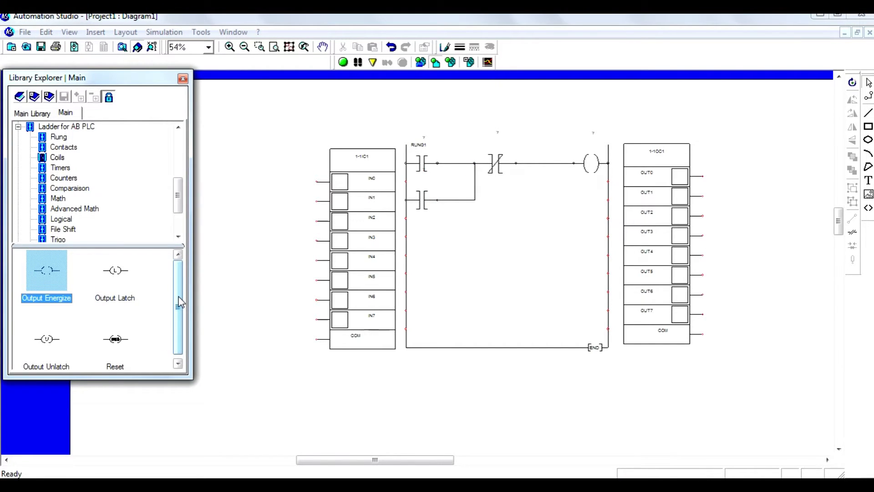
left_click(60, 275)
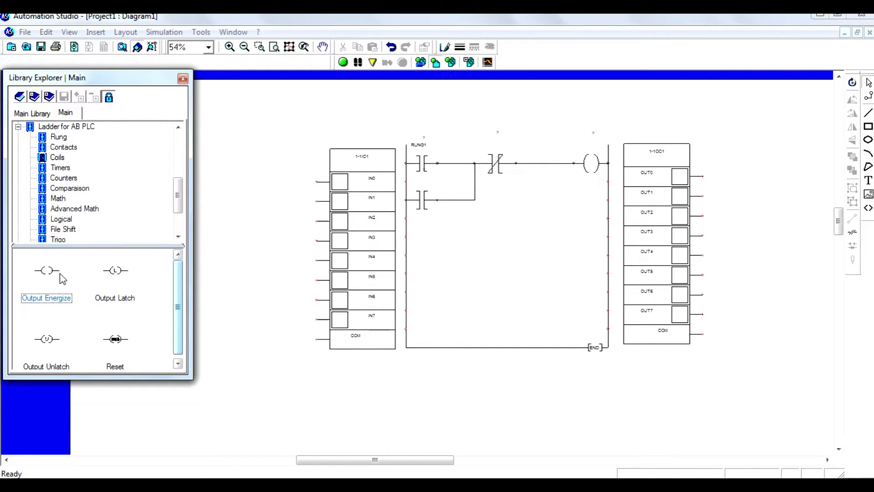
left_click(62, 147)
left_click_drag(115, 270, 419, 220)
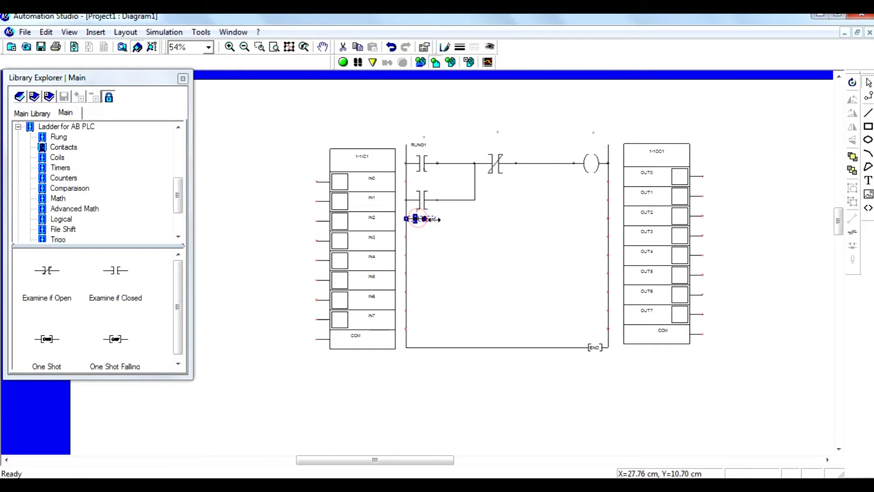
left_click(428, 244)
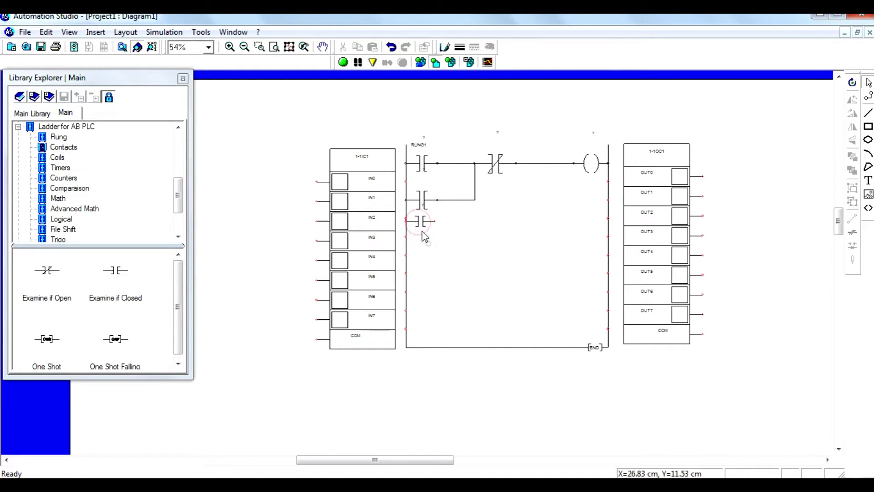
left_click(421, 222)
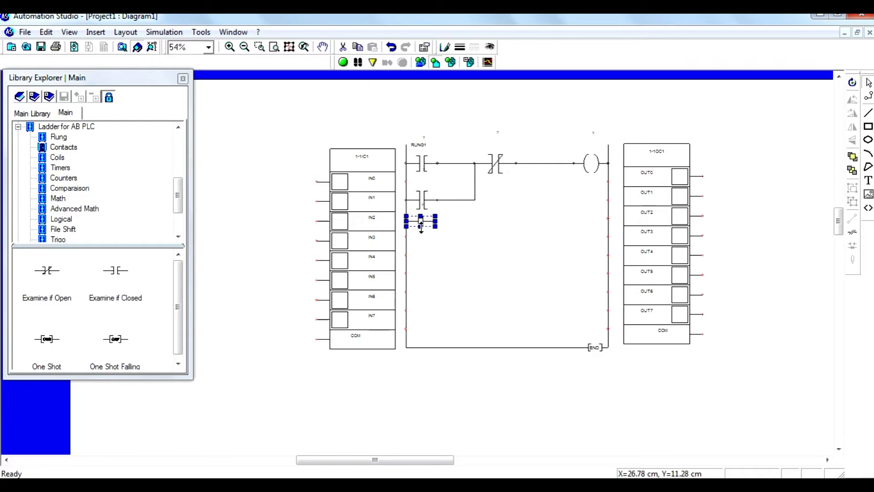
left_click_drag(421, 233, 421, 214)
Align the third Examine if Closed contact with the left rail's connection point directly below the second contact and connect it there.
left_click(439, 240)
left_click(422, 212)
left_click(443, 234)
left_click(422, 202)
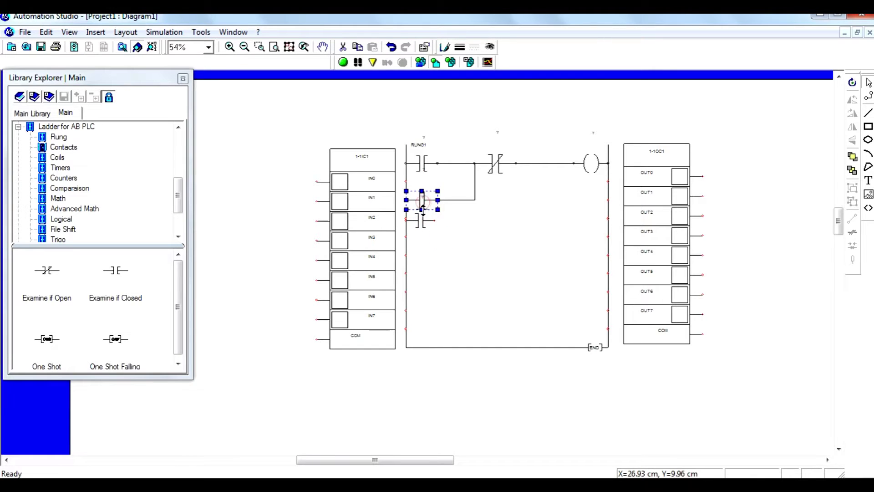
left_click(466, 234)
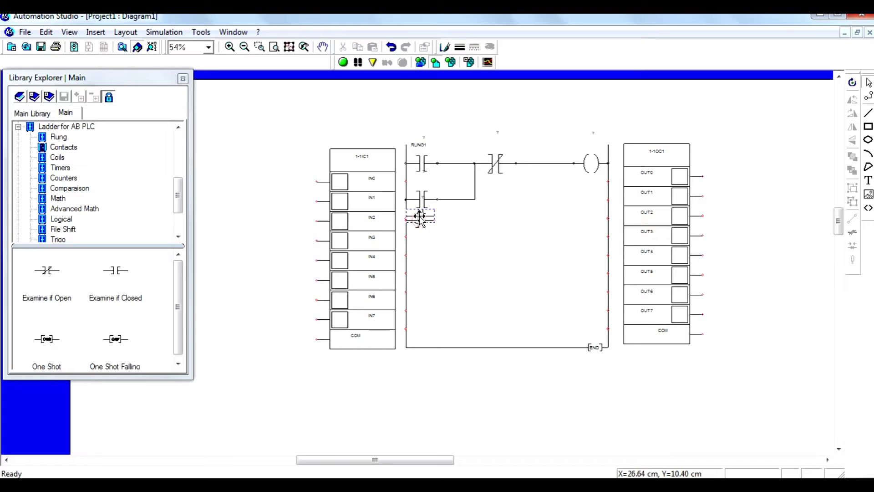
left_click_drag(417, 220, 421, 216)
left_click(453, 250)
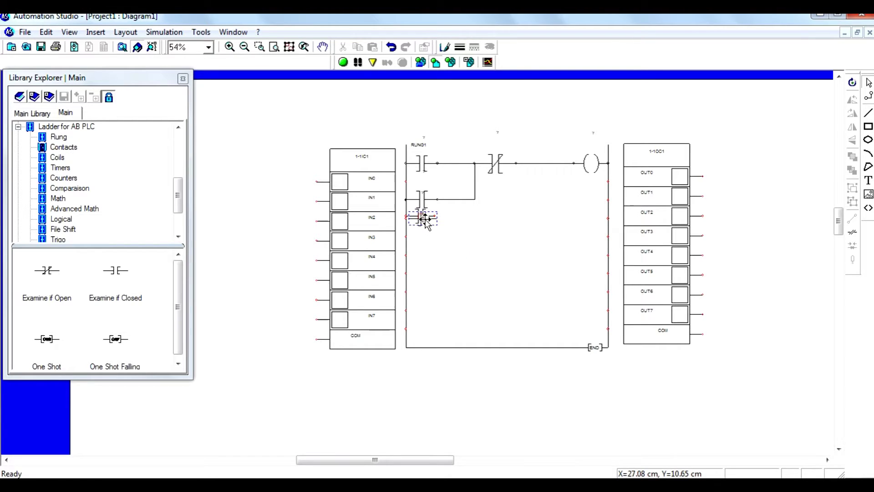
left_click(421, 219)
left_click(439, 252)
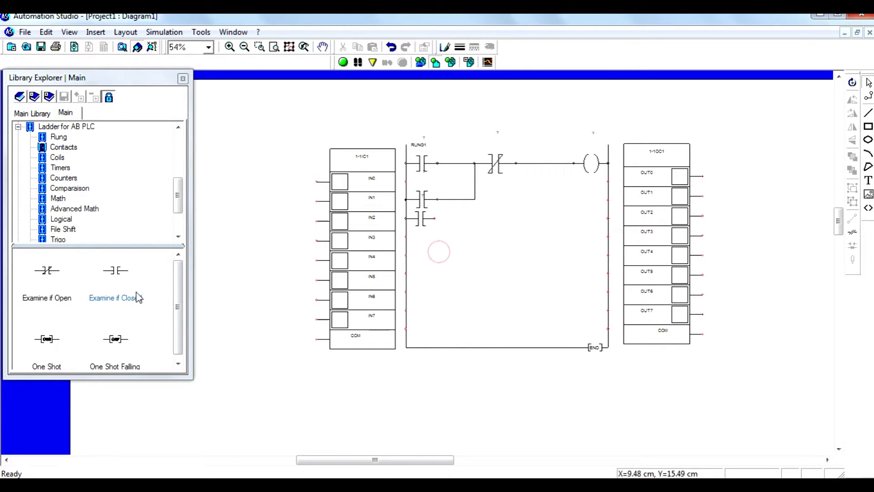
Place an enlarged Output Energize coil on the right rail level with the third Examine if Closed contact and wire the two together.
left_click(58, 157)
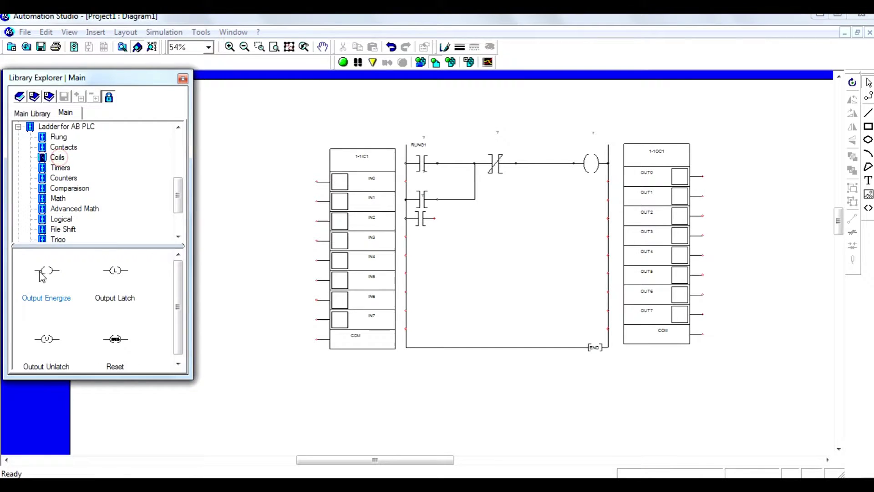
left_click_drag(41, 276, 558, 224)
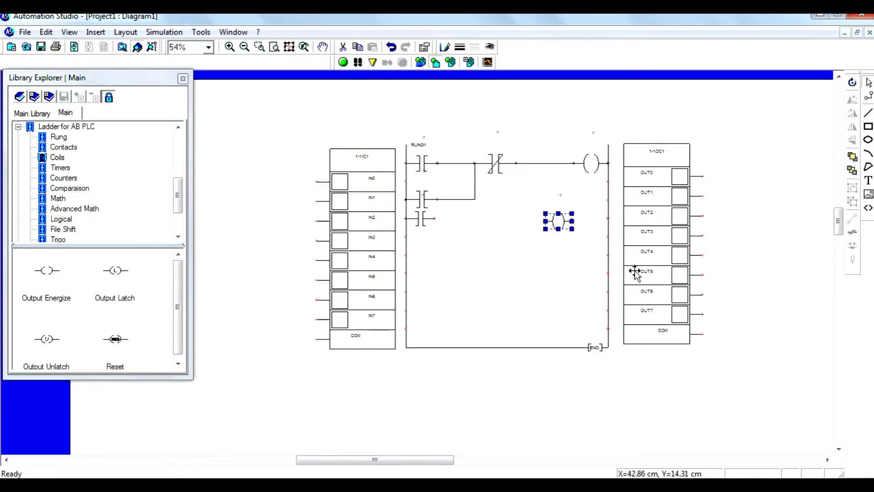
left_click_drag(583, 228, 607, 232)
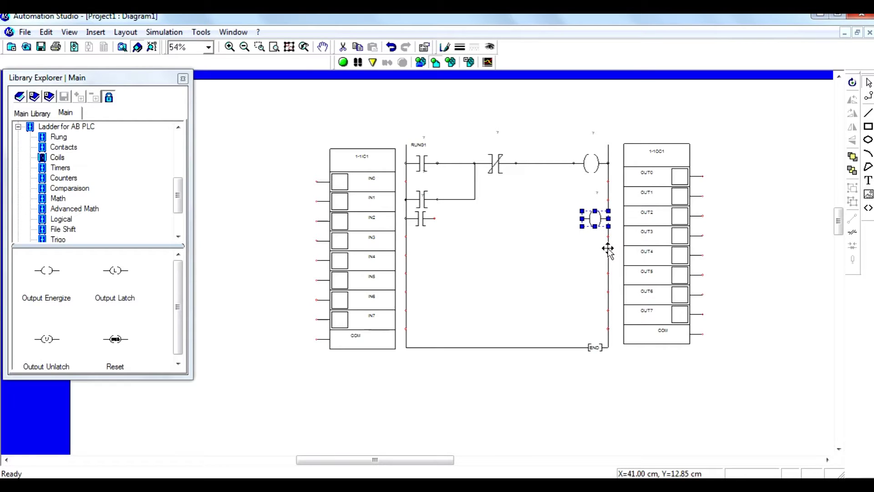
left_click(150, 255)
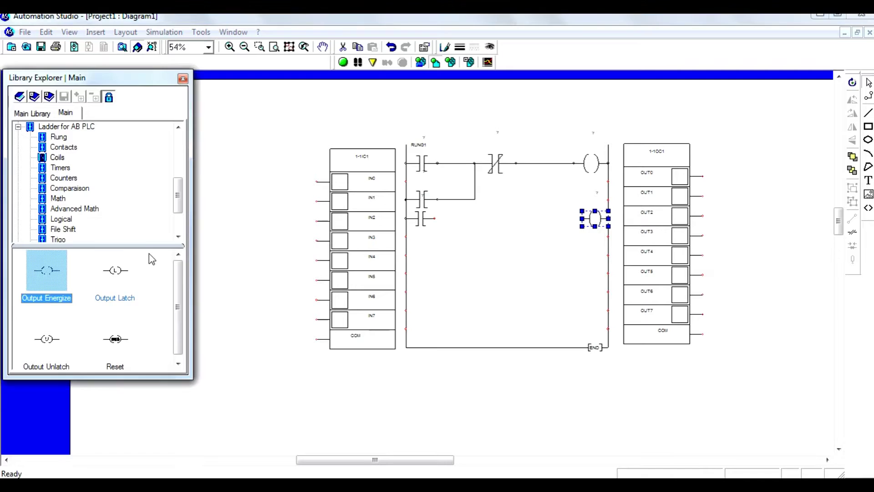
left_click(454, 255)
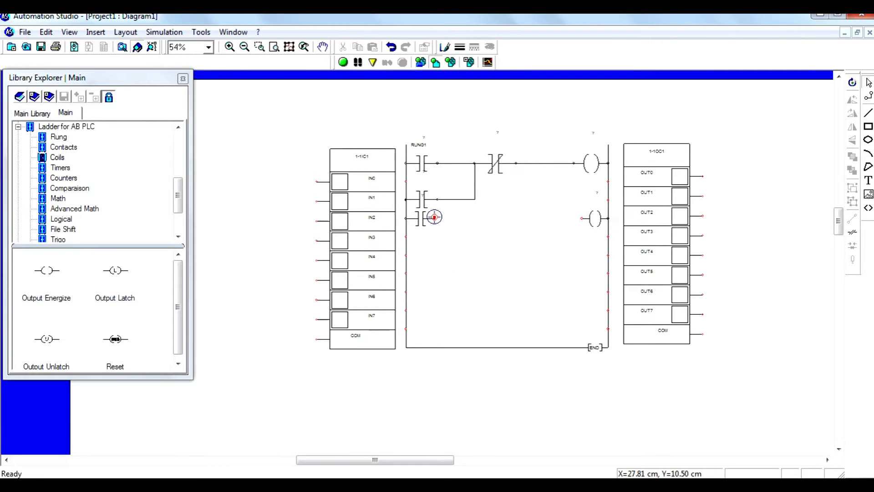
left_click(582, 218)
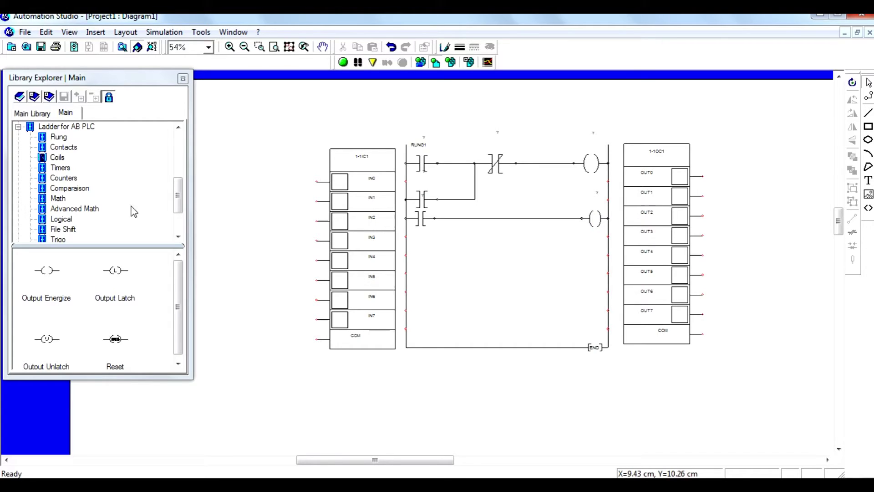
Copy the third Examine if Closed contact and its coil to a new line two connection points lower and wire the copies together.
left_click(422, 222)
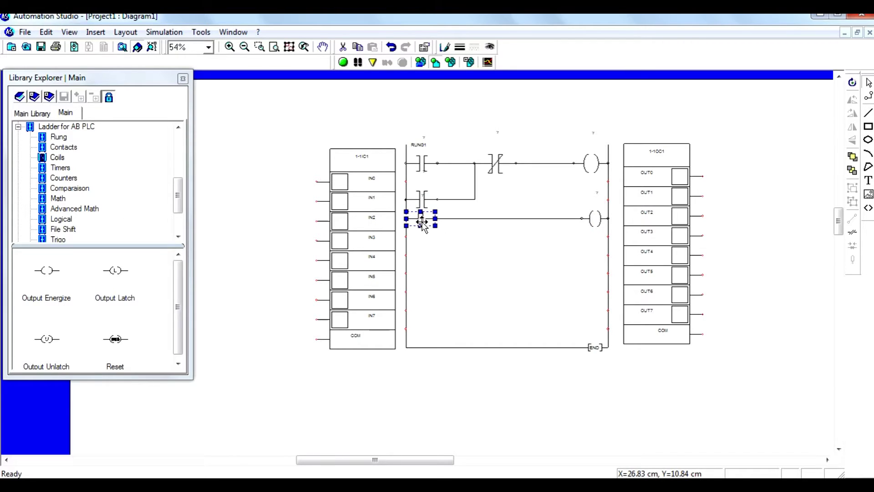
left_click_drag(422, 223, 423, 260)
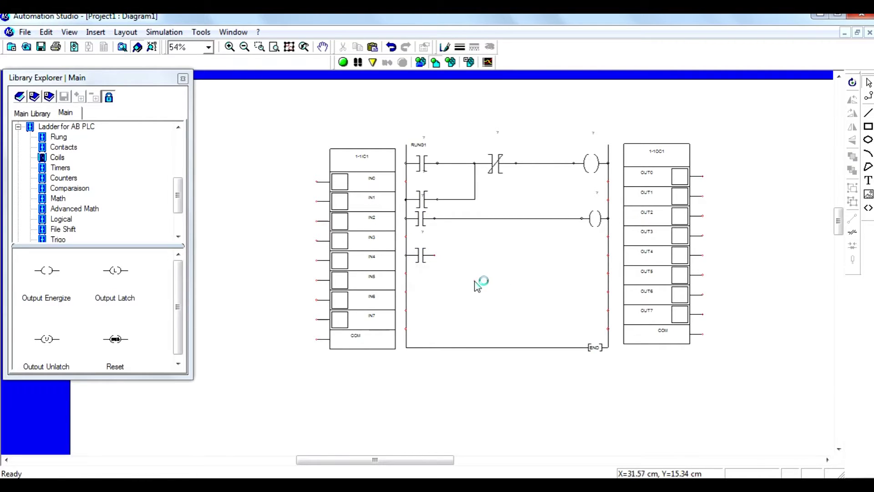
left_click(591, 218)
left_click_drag(586, 245, 594, 262)
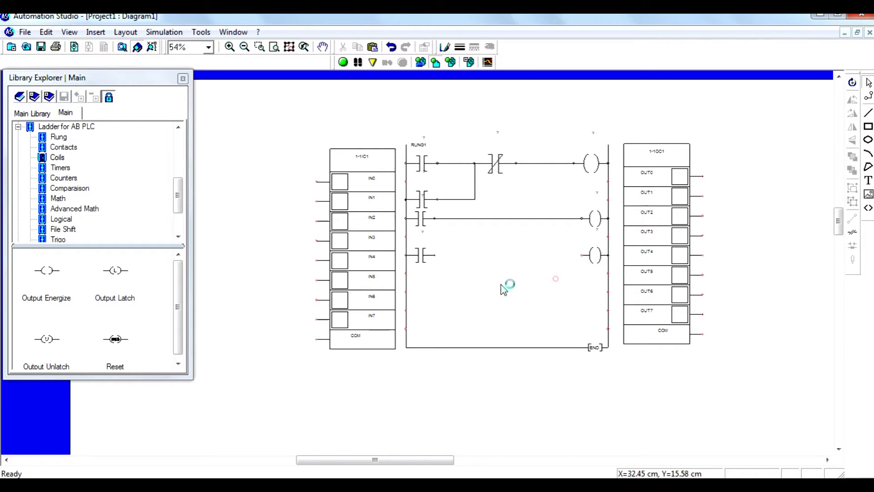
left_click_drag(434, 255, 582, 256)
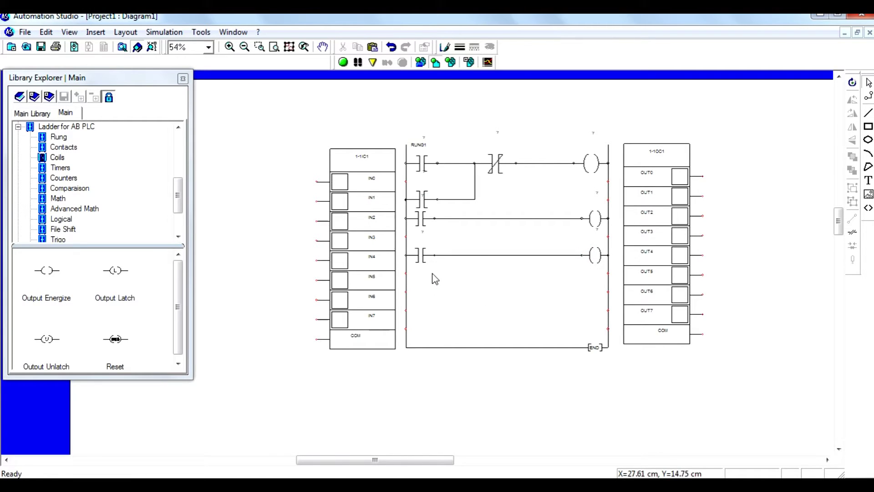
Place an enlarged Examine if Open contact on the left rail, two connection points below the copied contact.
left_click(497, 164)
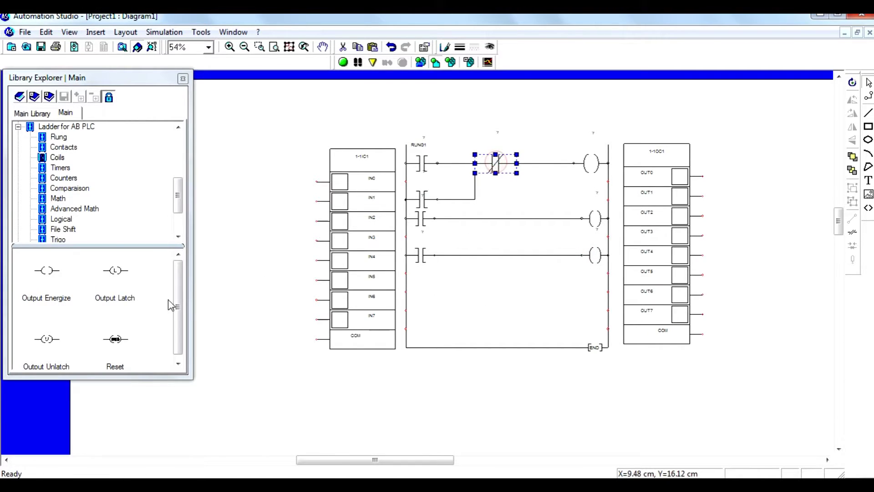
left_click(57, 147)
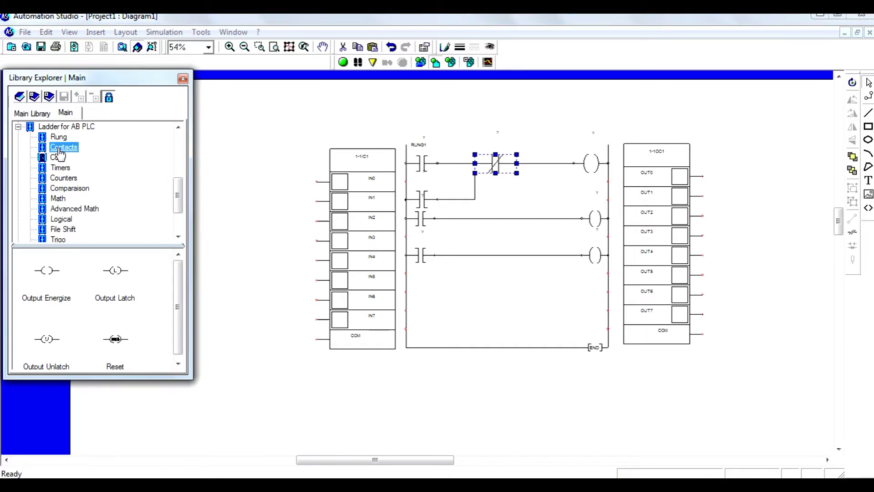
left_click_drag(45, 277, 423, 298)
left_click(425, 312)
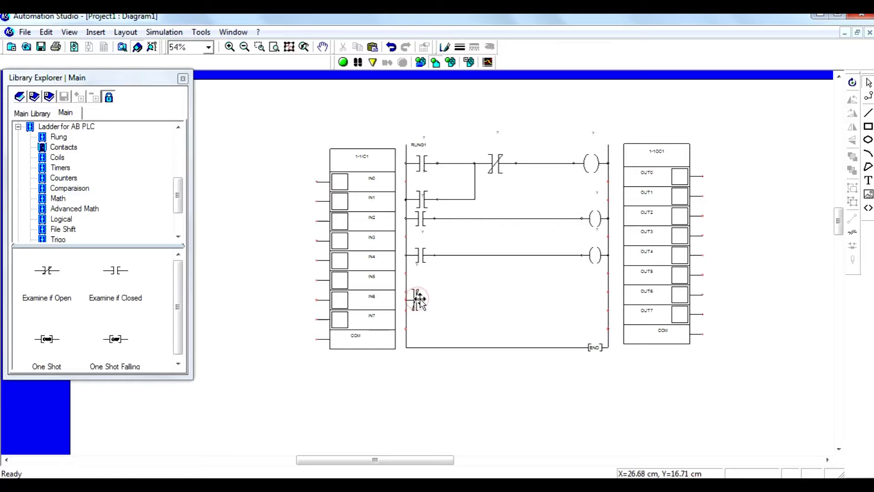
mouse_move(419, 299)
left_mouse_down()
mouse_move(442, 301)
mouse_move(425, 297)
mouse_move(426, 308)
mouse_move(426, 296)
left_mouse_up()
left_click(446, 310)
left_click(433, 324)
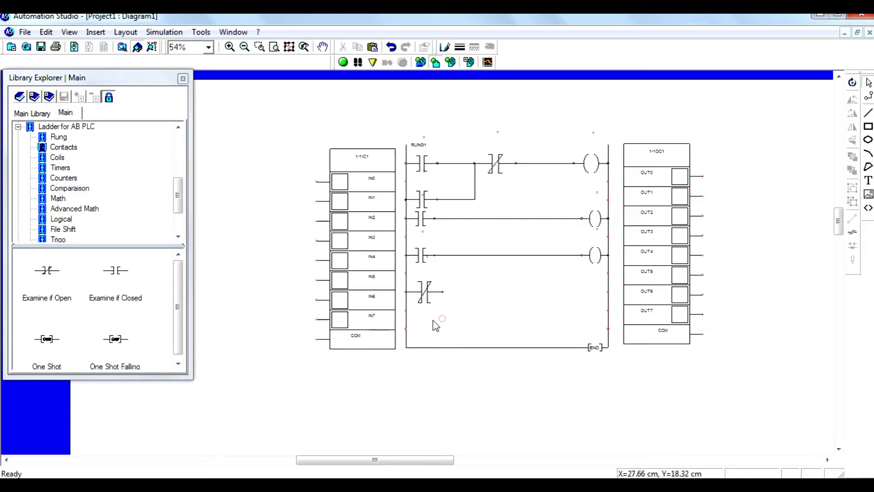
Place an enlarged Output Energize coil on the right rail level with the lowest Examine if Open contact and wire them together.
left_click(47, 271)
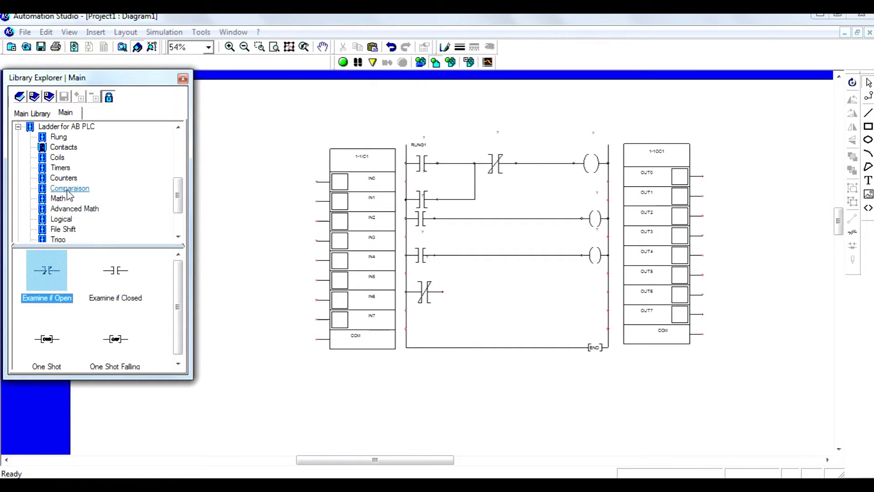
left_click(61, 162)
left_click_drag(47, 270, 591, 297)
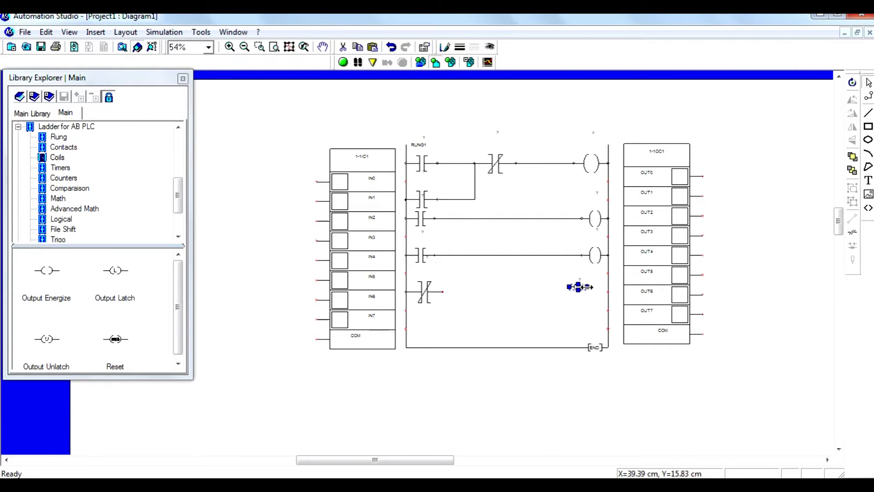
left_click(583, 288)
left_click(579, 312)
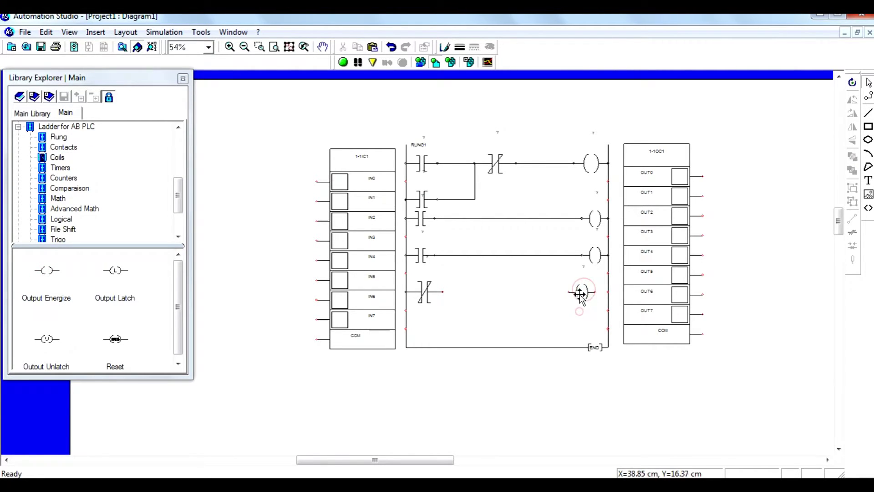
left_click_drag(579, 294, 592, 292)
left_click(551, 318)
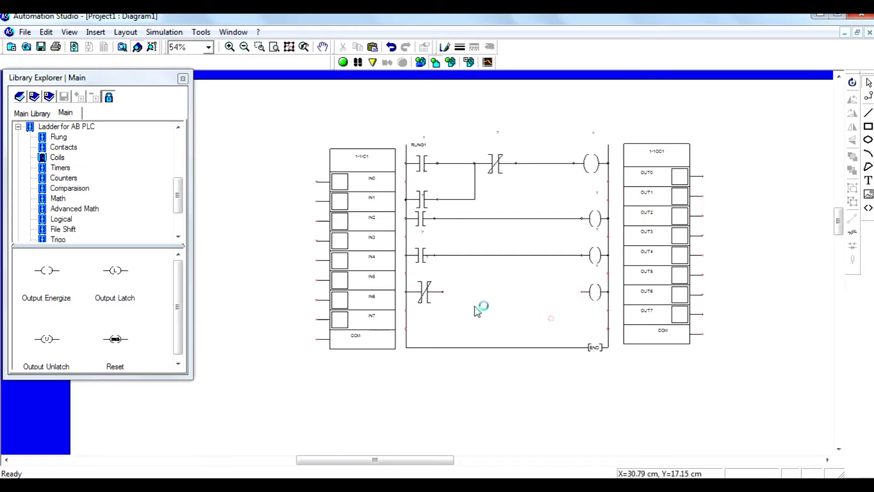
left_click(444, 291)
left_click(583, 292)
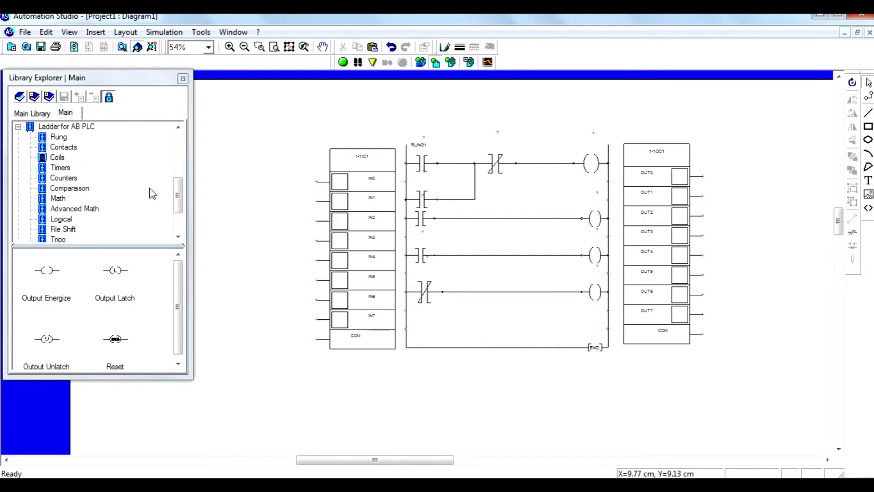
Place a Pushbutton Normally Open from the JIC Standard switches to the left of the input card's IN0 terminal.
left_click_drag(177, 201, 177, 160)
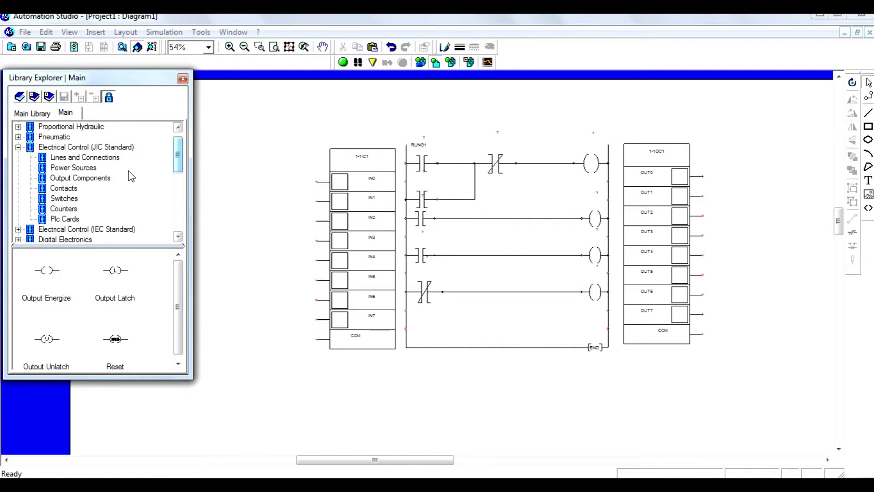
left_click(64, 198)
left_click_drag(47, 273, 280, 182)
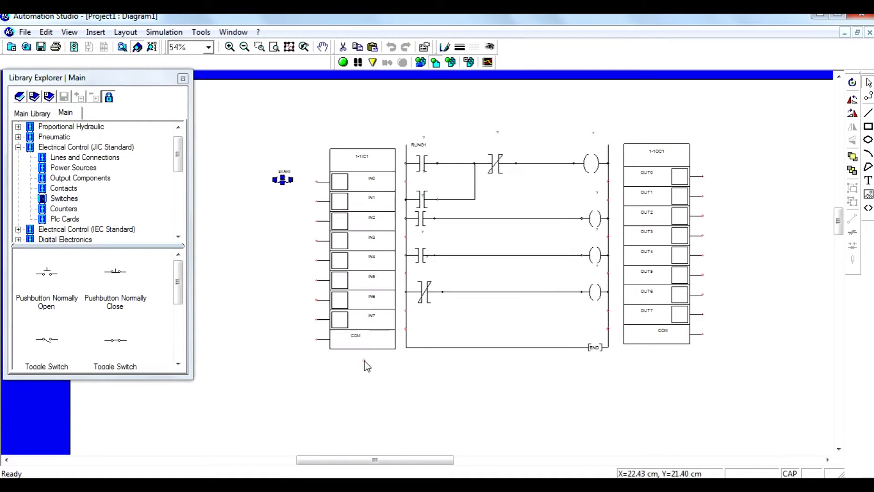
Finish tagging the new pushbutton as START, enlarge it, and attach it to the input card's IN0 terminal.
left_click(364, 360)
left_click(283, 187)
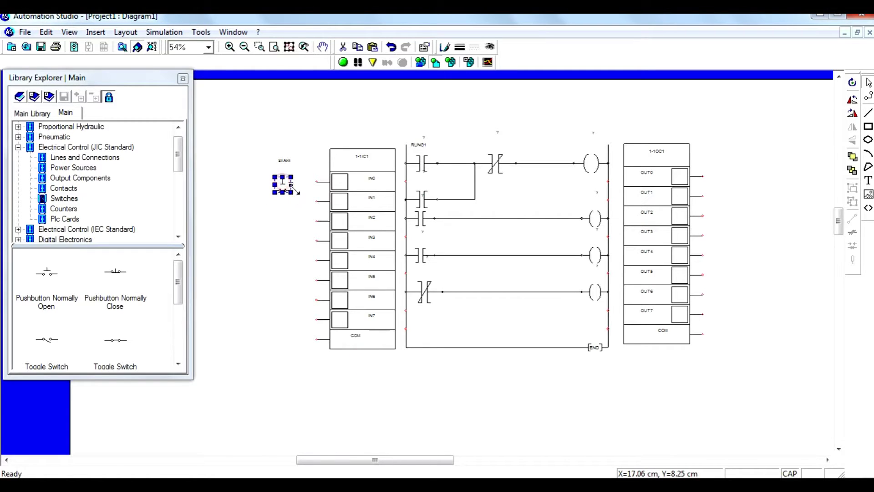
left_click_drag(286, 182, 305, 182)
Set the font size of the START label above the pushbutton to 16.
double_click(298, 152)
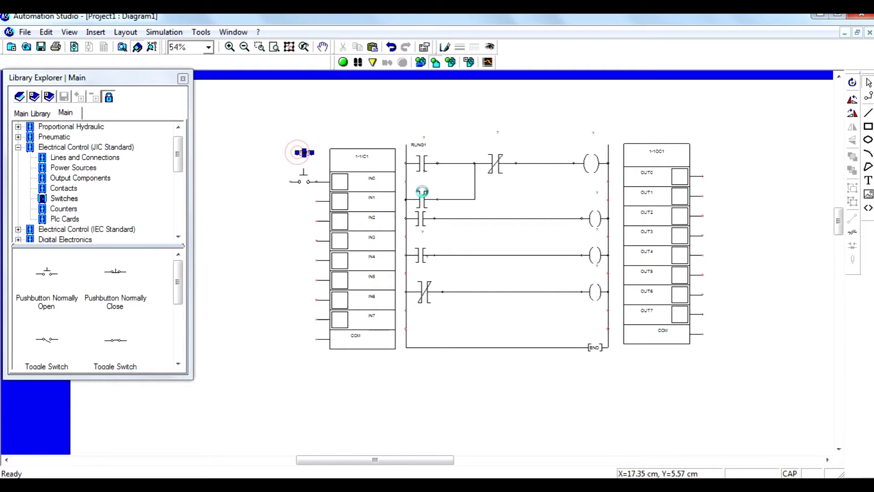
left_click(488, 236)
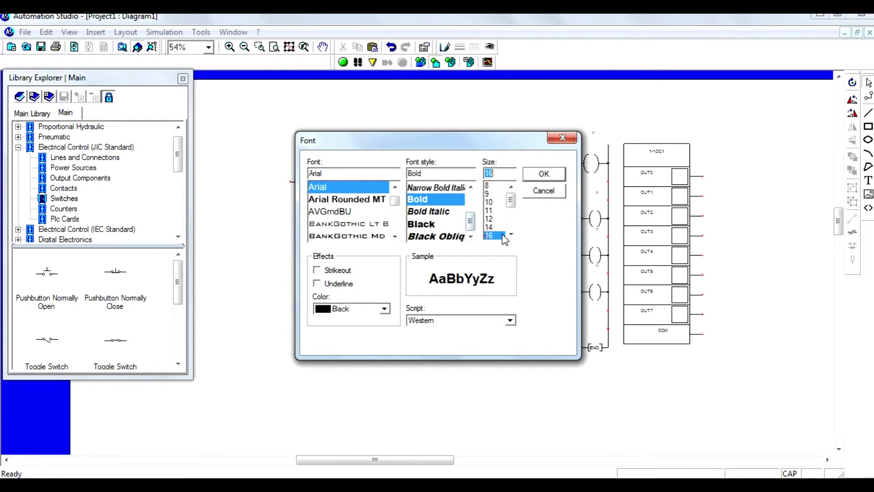
left_click(540, 177)
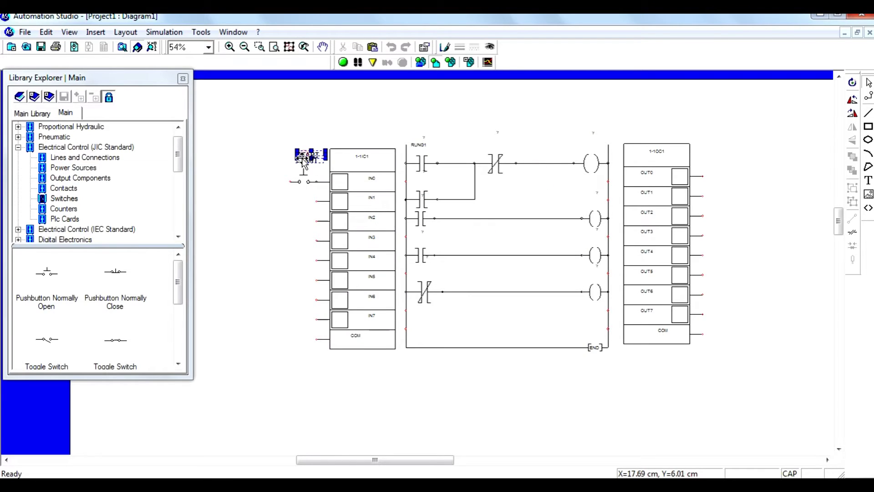
left_click(299, 211)
Place a second Pushbutton Normally Open to the left of the input card's IN2 terminal and tag it STOP.
left_click(47, 273)
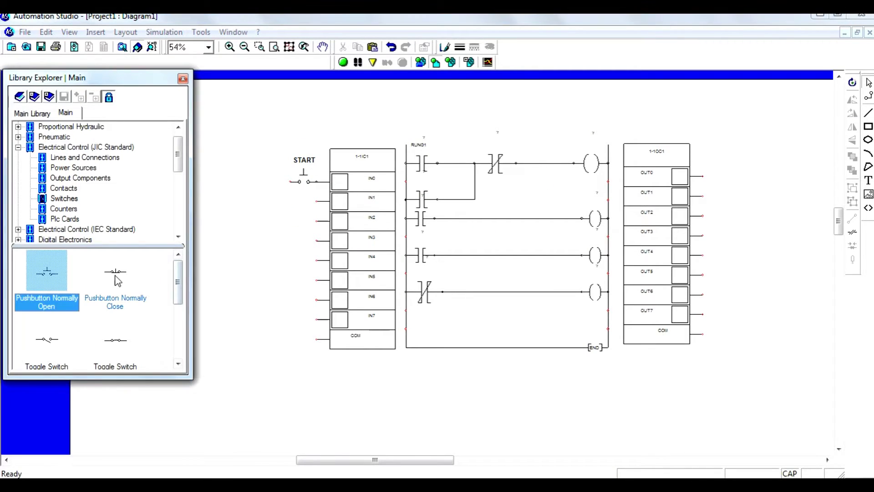
left_click_drag(92, 287, 280, 229)
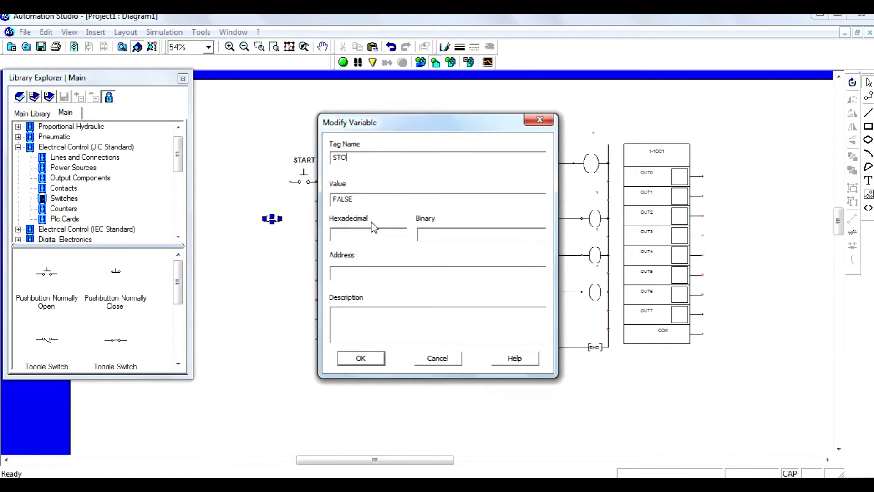
left_click(364, 359)
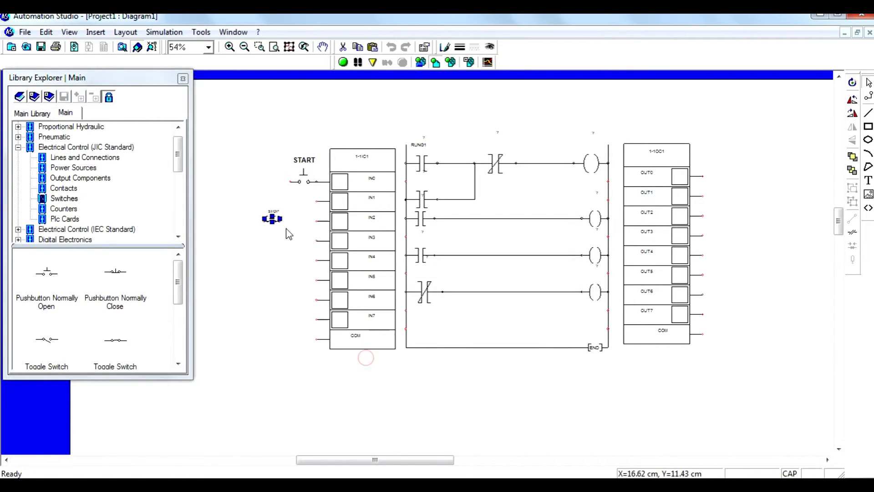
Enlarge the STOP pushbutton and attach it to the input card's IN2 terminal.
left_click(272, 219)
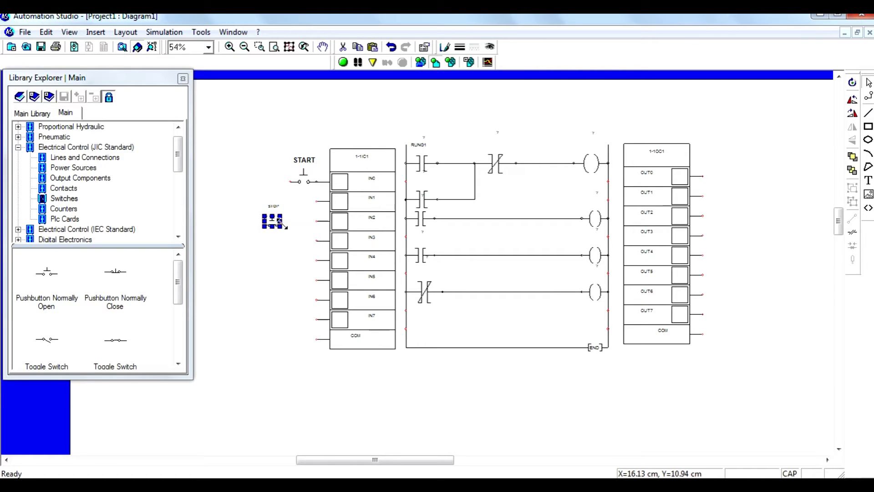
left_click(286, 244)
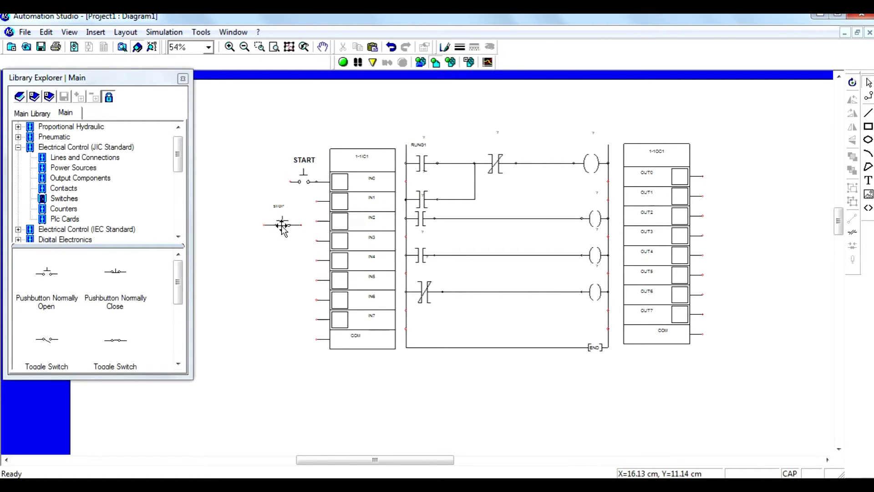
left_click(282, 225)
left_click_drag(283, 229, 295, 221)
left_click(274, 240)
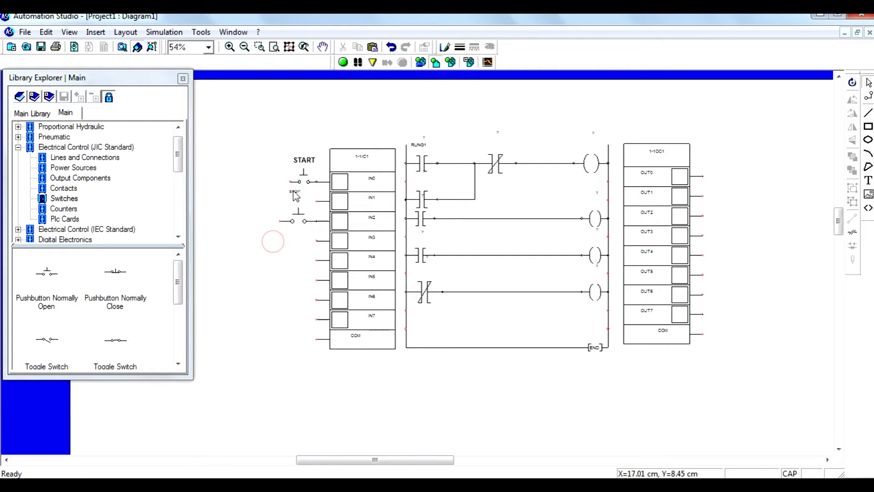
Set the STOP label's font size to 16 and place it just above and to the left of its pushbutton.
double_click(296, 195)
left_click(493, 233)
left_click(541, 172)
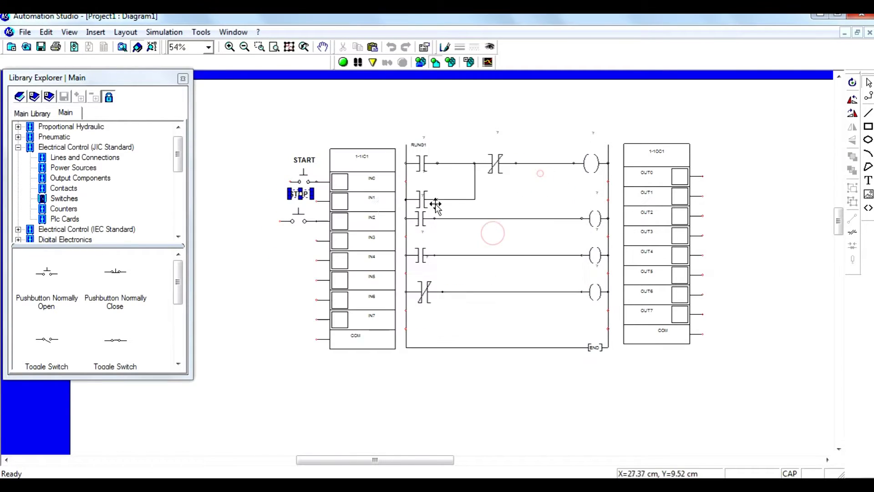
left_click_drag(298, 197, 279, 208)
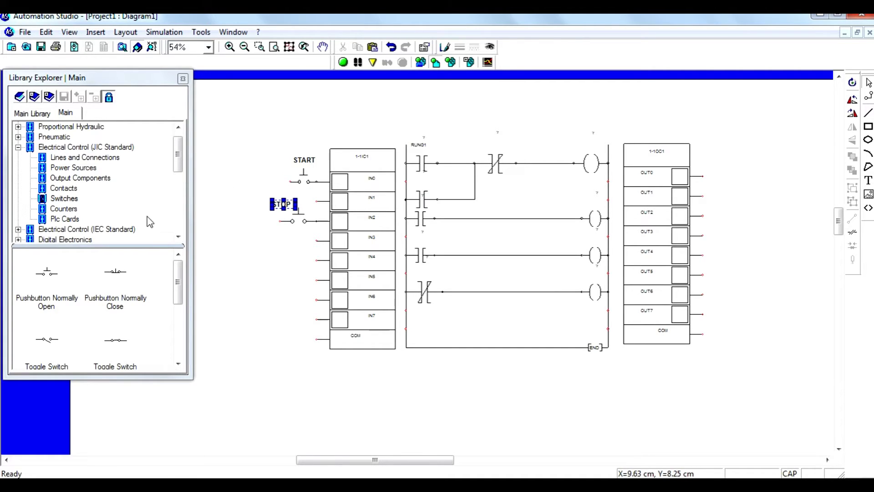
Place a Power Supply 24 Volts and, below it, a Common (0 Volts) from the JIC Power Sources left of the input card.
left_click(150, 297)
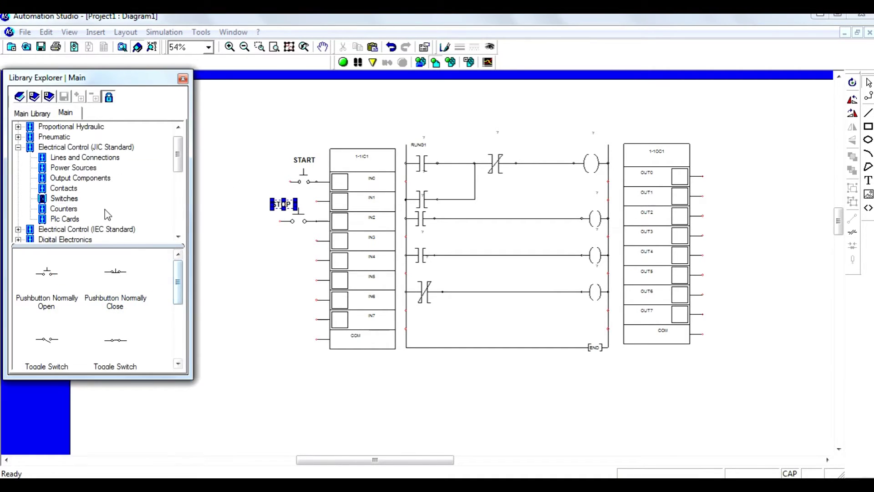
left_click(75, 168)
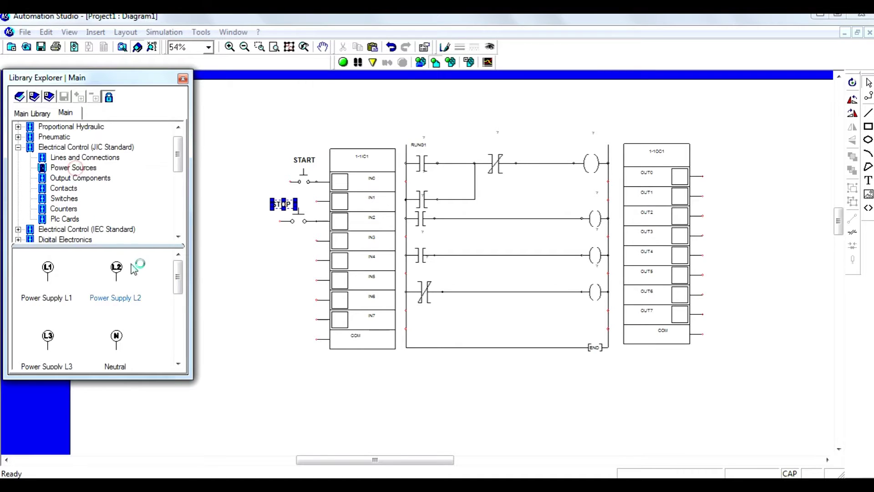
left_click_drag(179, 273, 179, 312)
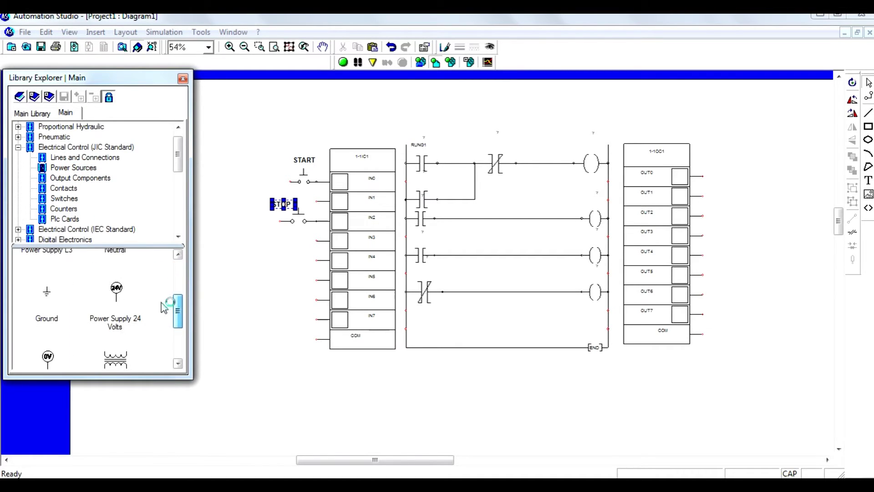
left_click_drag(116, 291, 249, 172)
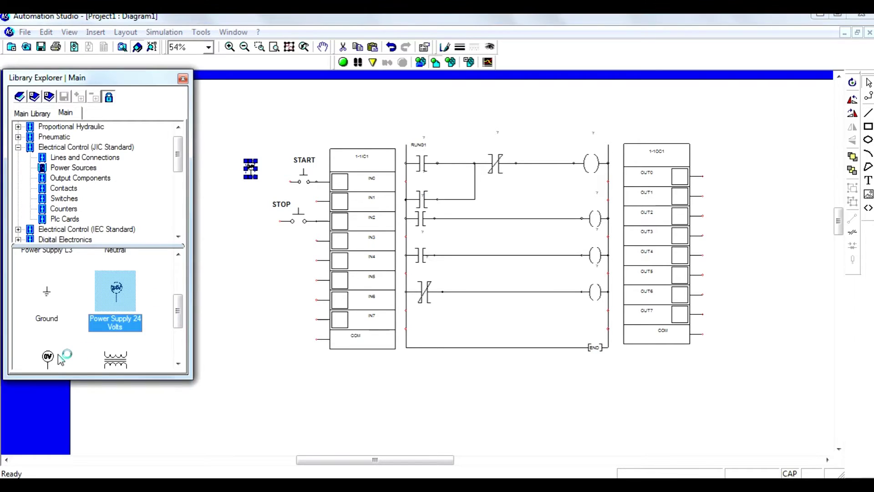
left_click_drag(46, 357, 254, 307)
Enlarge the 24 V power supply and wire it to the START and STOP pushbuttons.
left_click(251, 171)
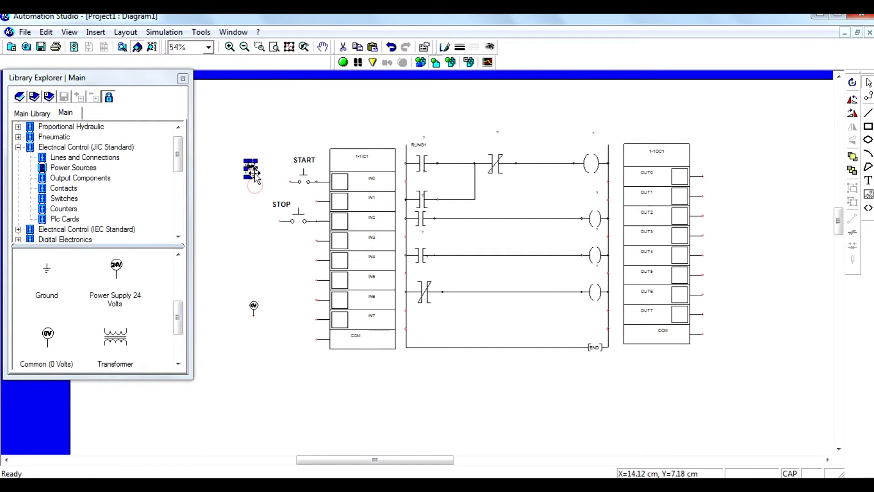
left_click_drag(254, 176, 254, 184)
left_click(254, 207)
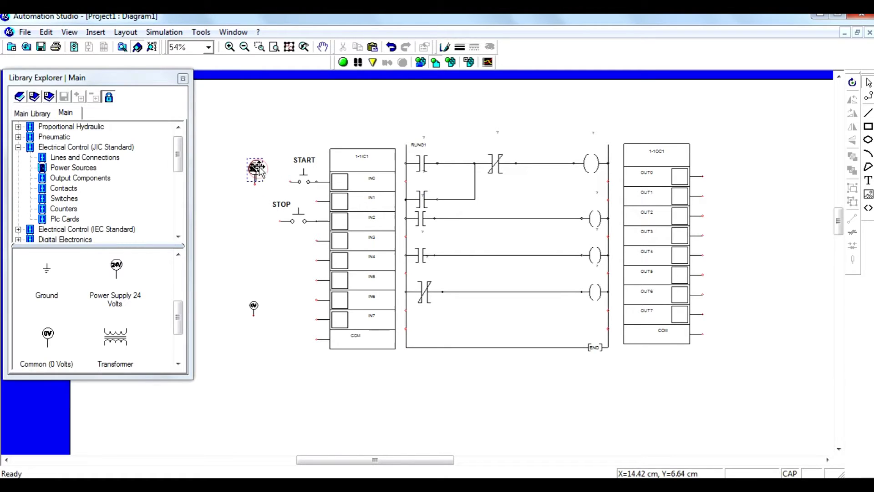
left_click_drag(256, 181, 278, 181)
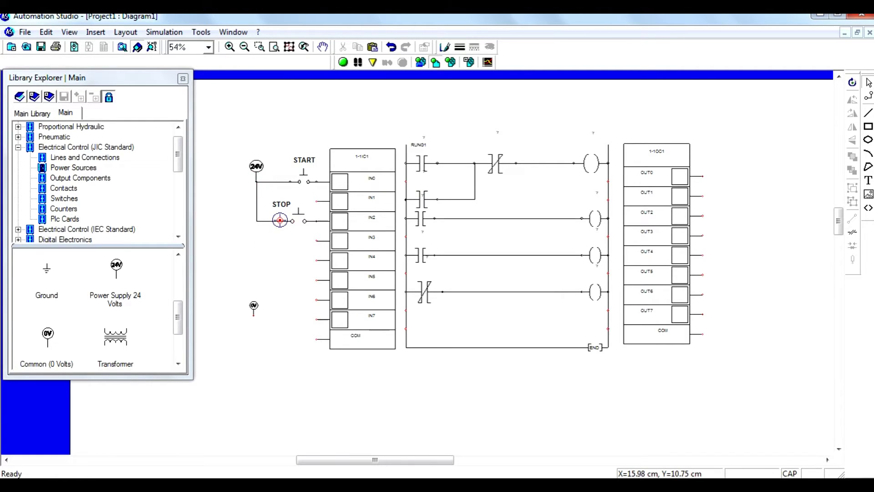
Enlarge the 0 V common and wire it to the input card's COM terminal.
left_click(254, 307)
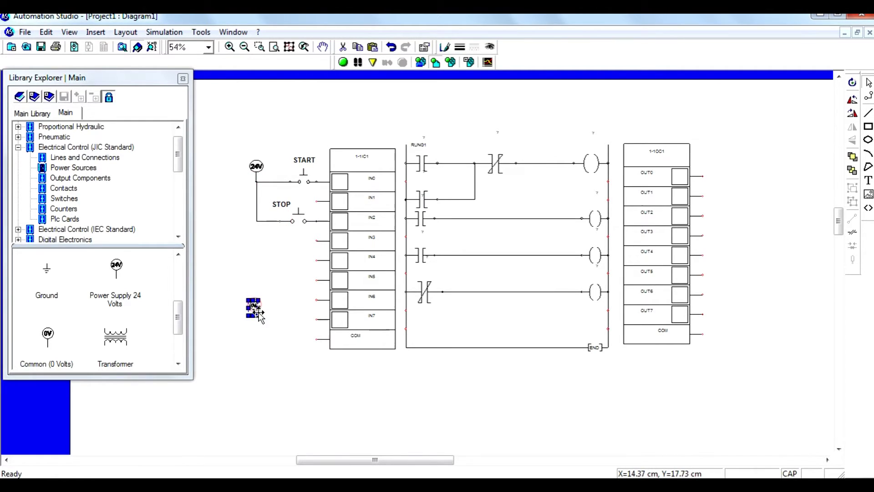
left_click_drag(261, 313, 315, 339)
left_click(276, 336)
left_click(290, 357)
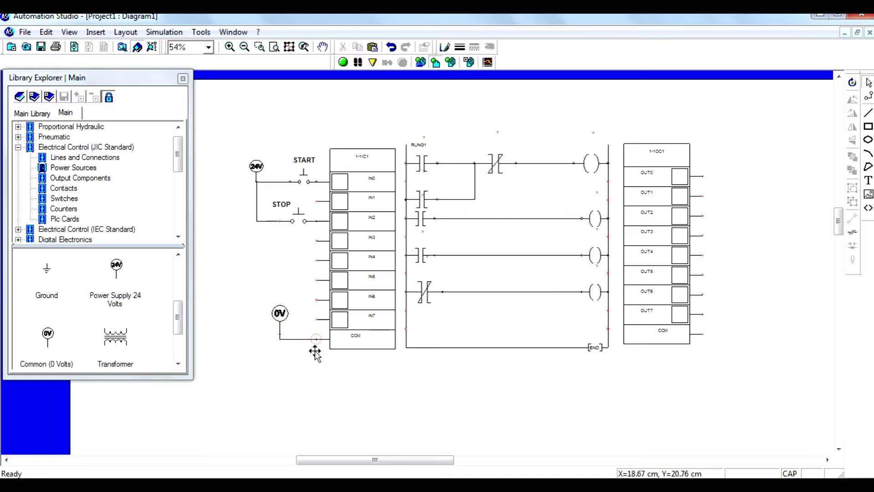
Copy the 24 V power supply to the upper right of the output card.
left_click(258, 167)
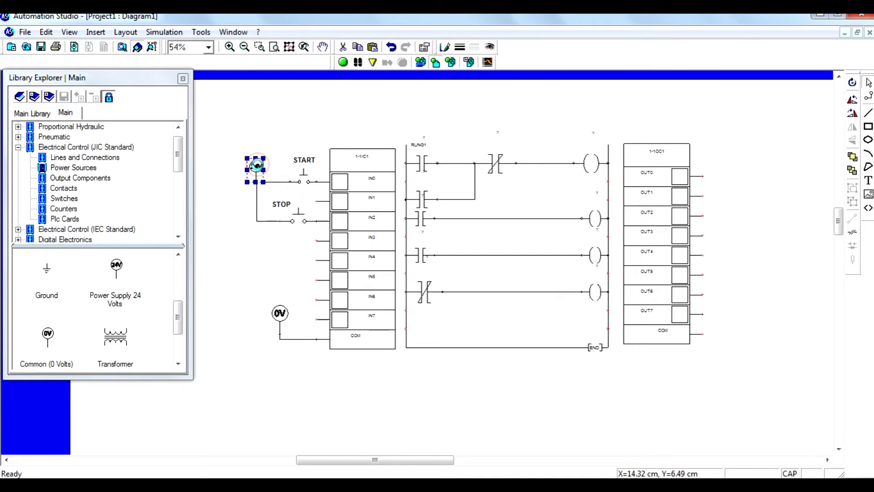
left_click_drag(257, 165, 260, 160)
left_click_drag(501, 168, 762, 157)
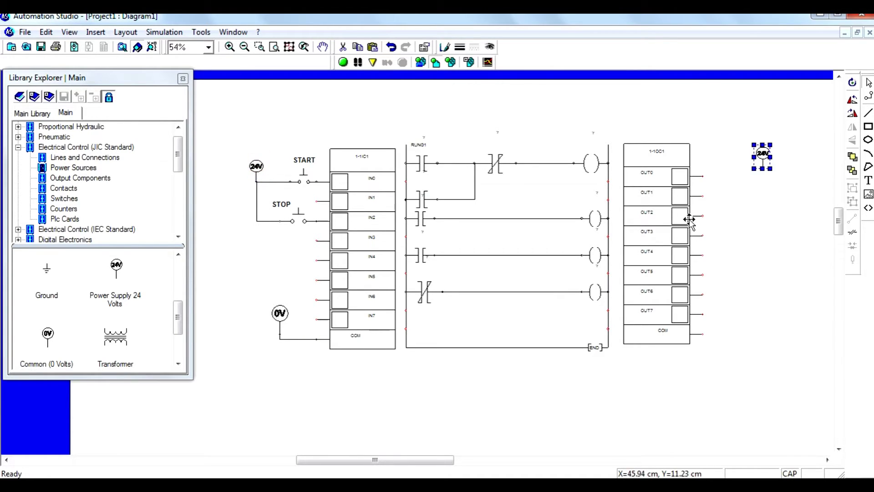
Copy the 0 V common to the lower right of the output card and wire it to that card's COM terminal.
left_click(279, 315)
left_click_drag(282, 321, 289, 327)
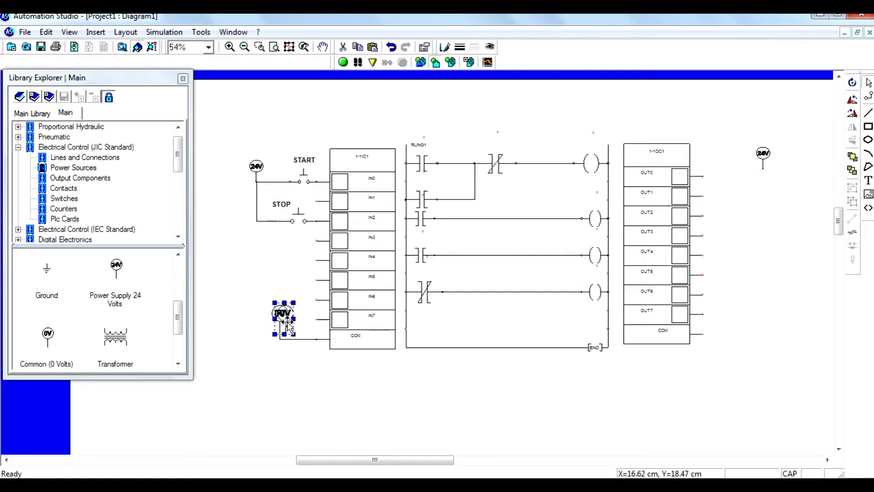
left_click_drag(738, 305, 752, 318)
left_click(741, 363)
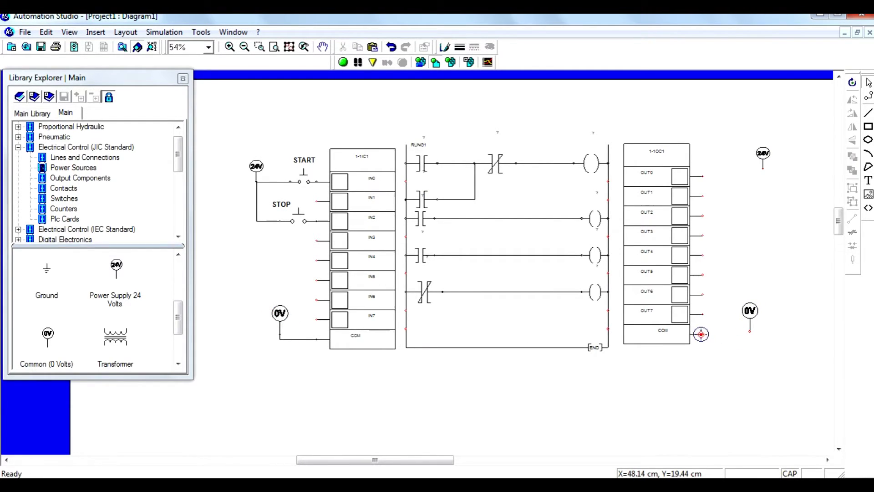
left_click_drag(701, 334, 751, 331)
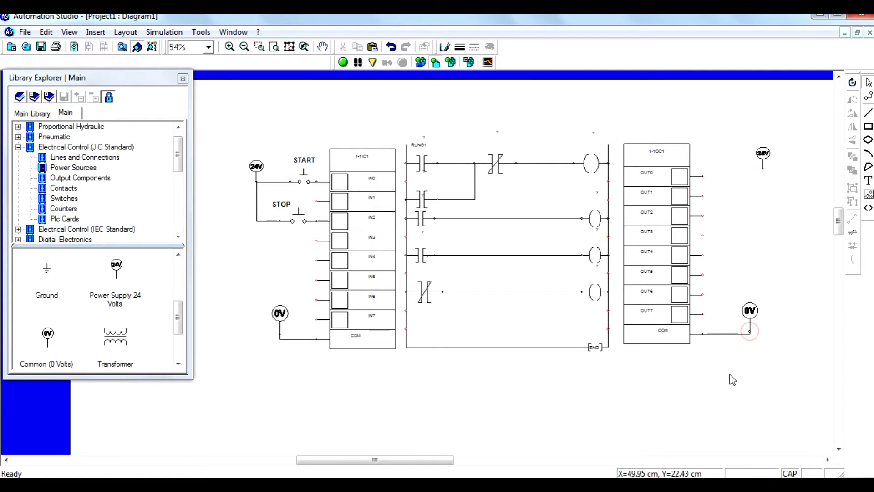
Place a Flashing Coil from the JIC Output Components to the right of the output card's OUT1 terminal and tag it MOTOR.
left_click(152, 202)
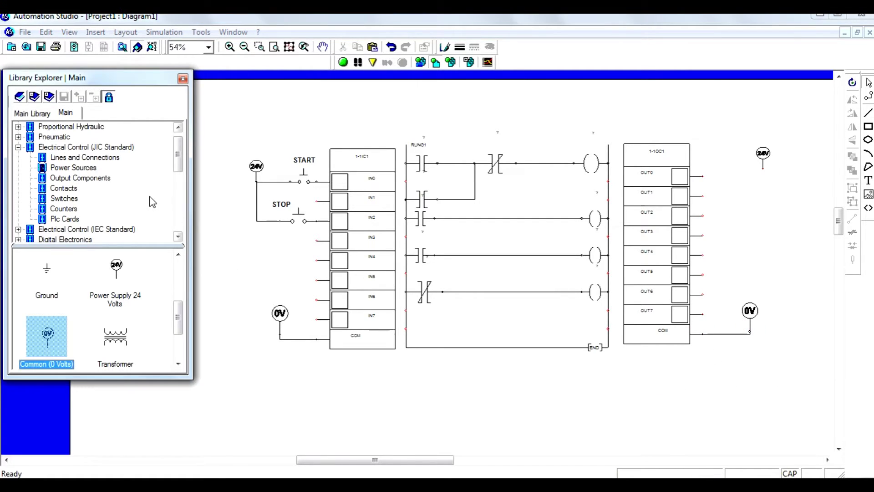
mouse_move(178, 162)
left_mouse_down()
mouse_move(180, 207)
mouse_move(179, 163)
left_mouse_up()
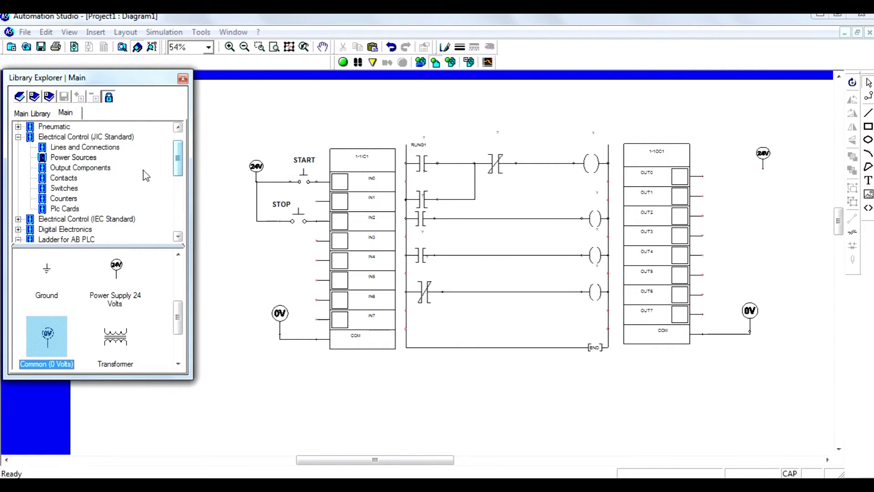
left_click(69, 167)
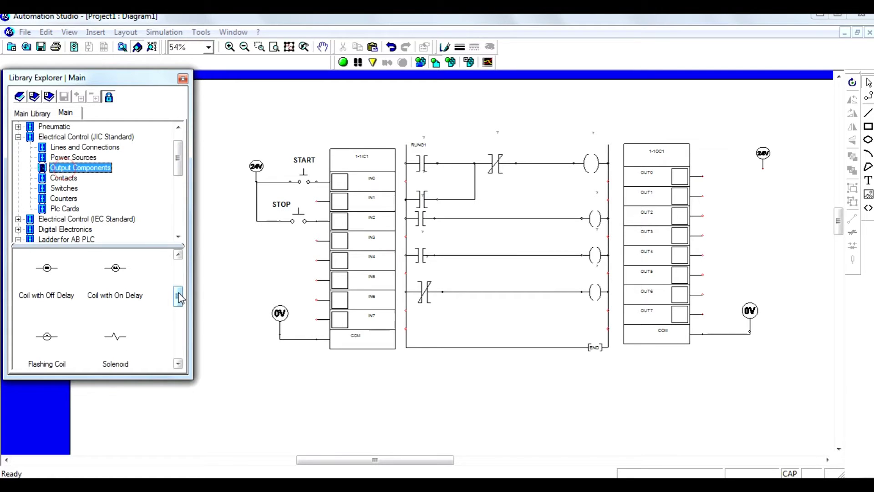
mouse_move(179, 297)
left_mouse_down()
mouse_move(180, 313)
mouse_move(183, 270)
mouse_move(179, 327)
mouse_move(180, 314)
left_mouse_up()
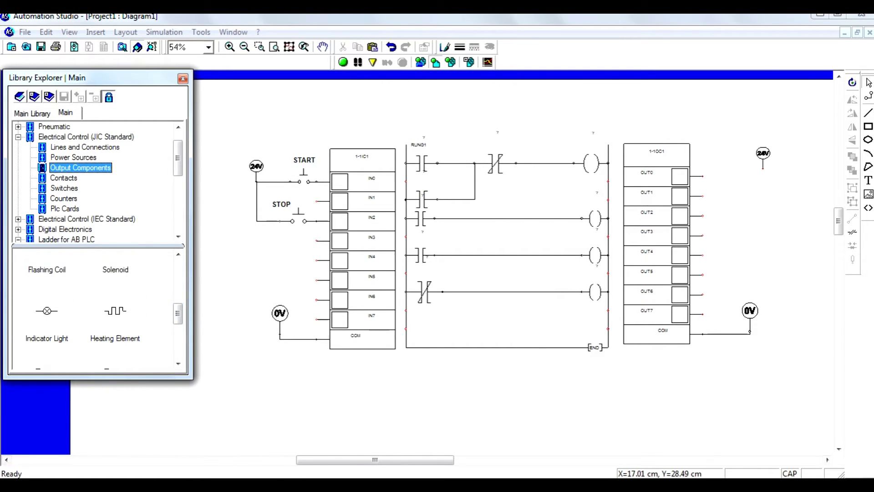
left_click(132, 341)
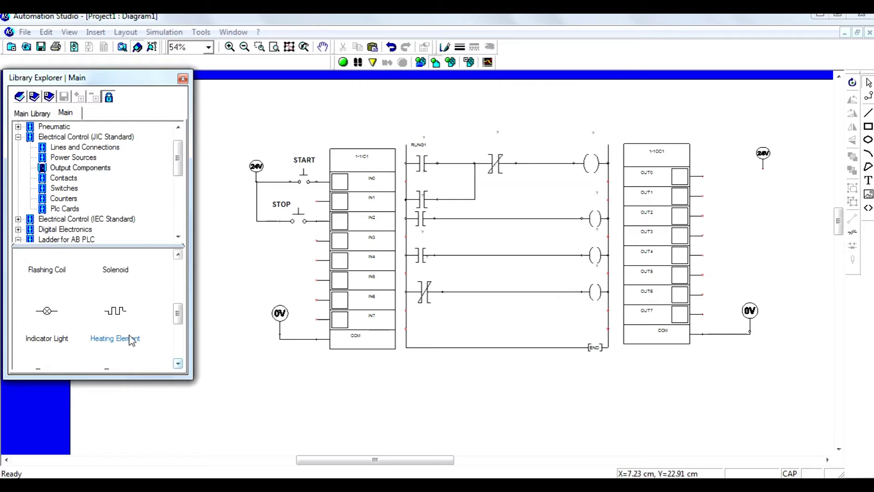
left_click_drag(182, 313, 181, 306)
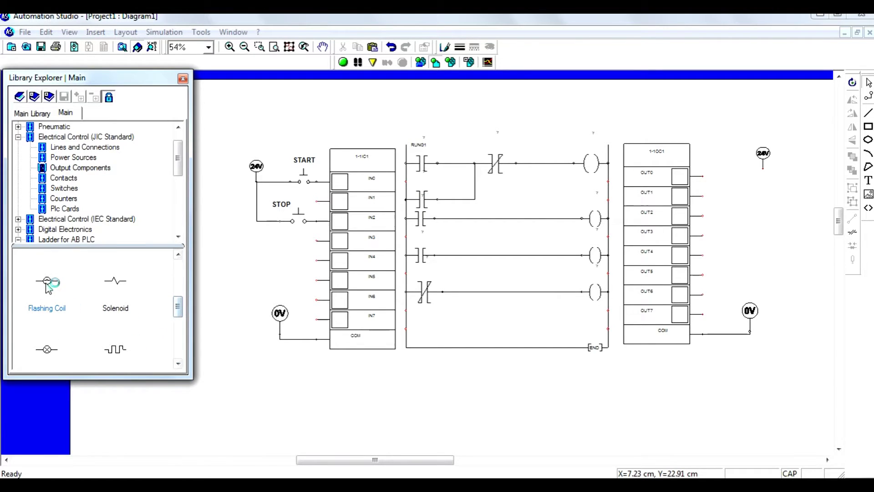
left_click_drag(47, 280, 723, 196)
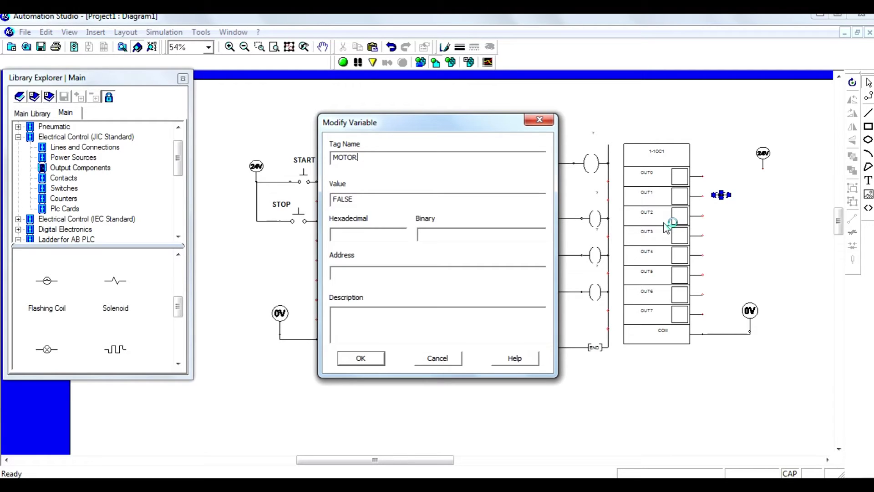
left_click(381, 358)
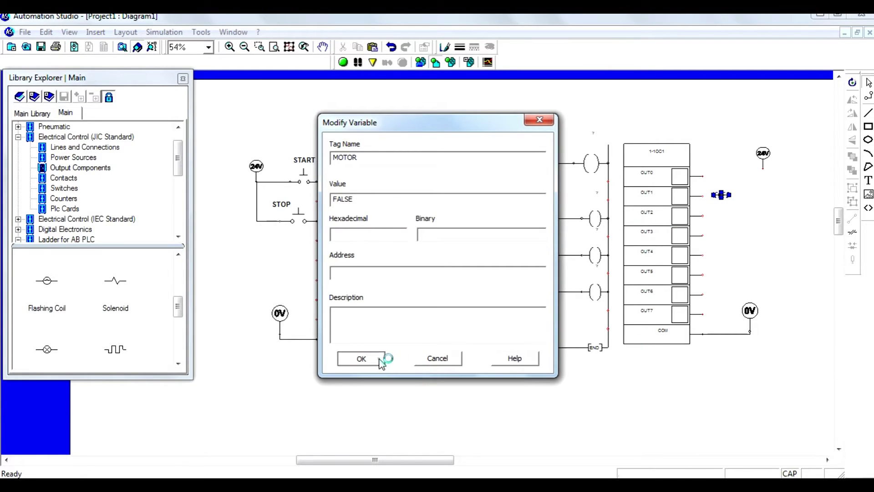
left_click(724, 196)
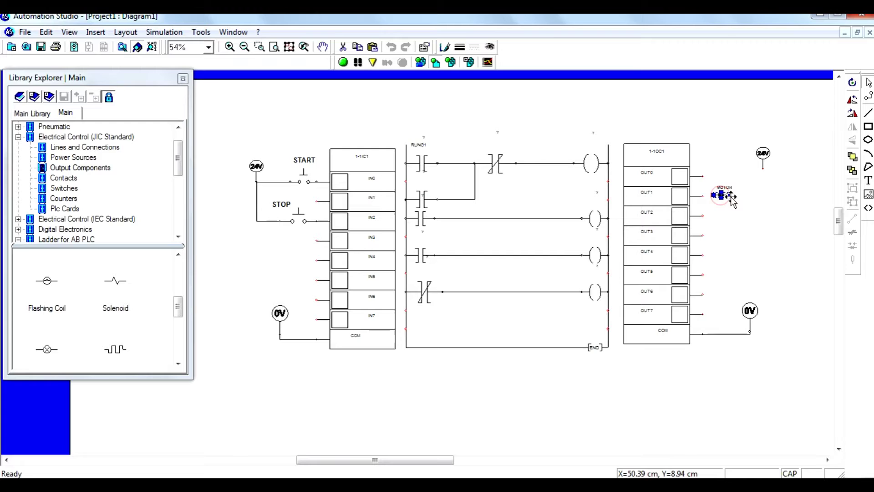
Enlarge the motor coil, attach it to the output card's OUT0 terminal, and move the 24 V supply onto its free end.
mouse_move(725, 195)
left_mouse_down()
mouse_move(735, 228)
mouse_move(726, 181)
left_mouse_up()
left_click(767, 238)
left_click(767, 215)
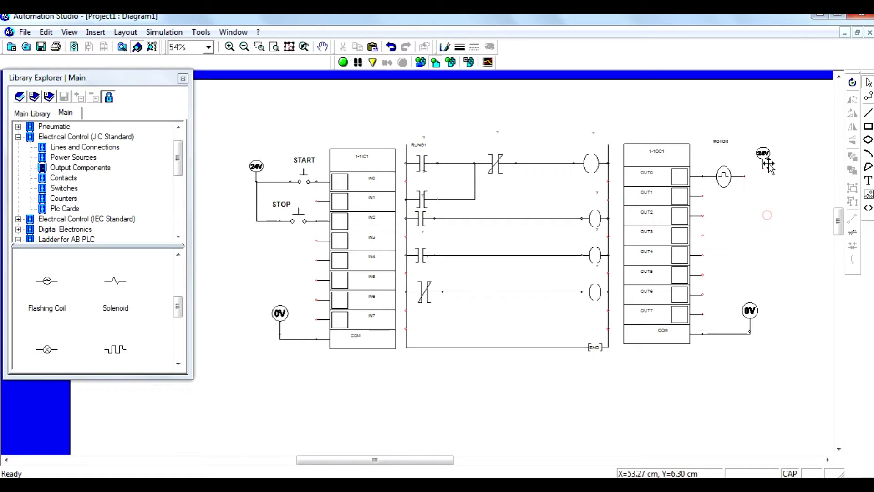
left_click_drag(765, 158, 747, 165)
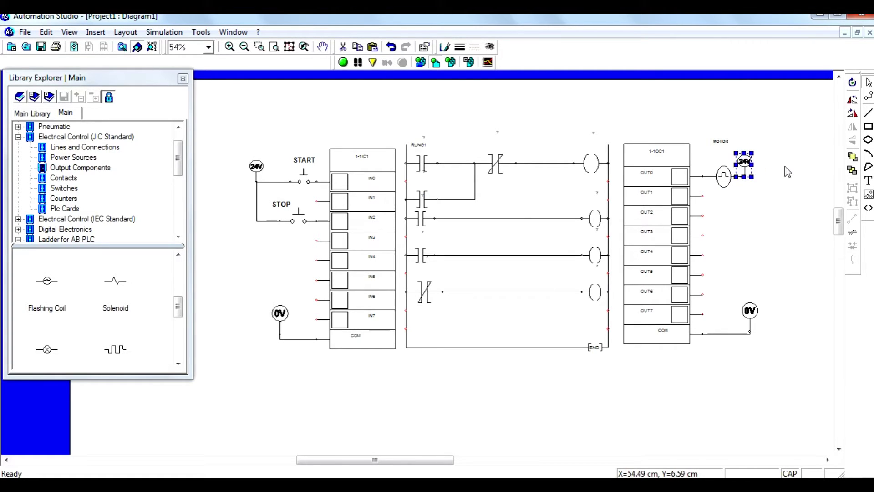
left_click(784, 165)
Set the MOTOR label's font size to 16 and position the label just above the coil.
double_click(721, 142)
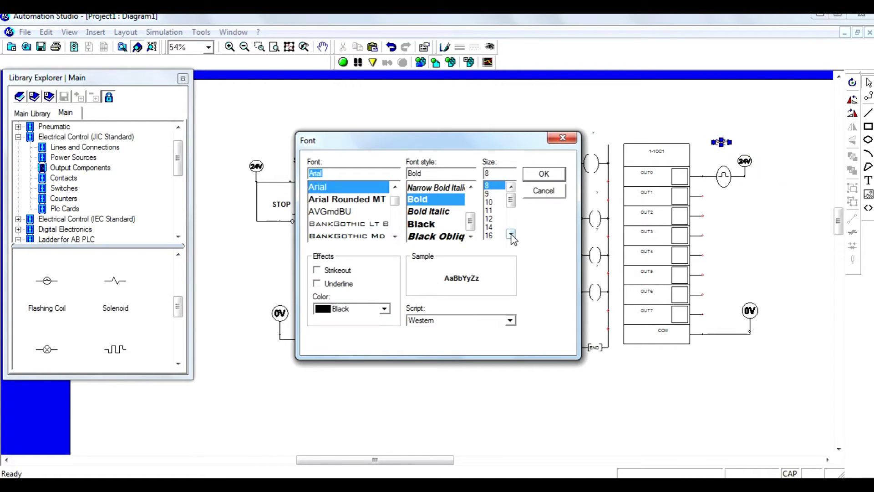
left_click(490, 235)
left_click(544, 174)
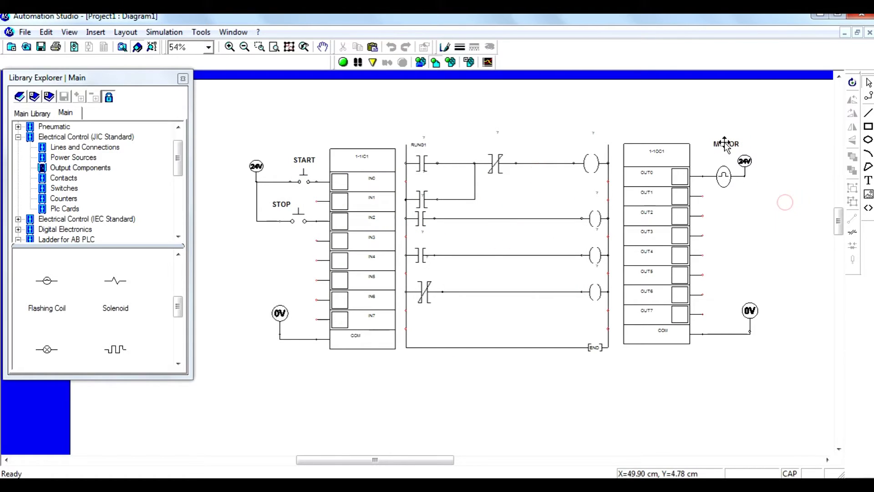
left_click_drag(728, 147, 721, 157)
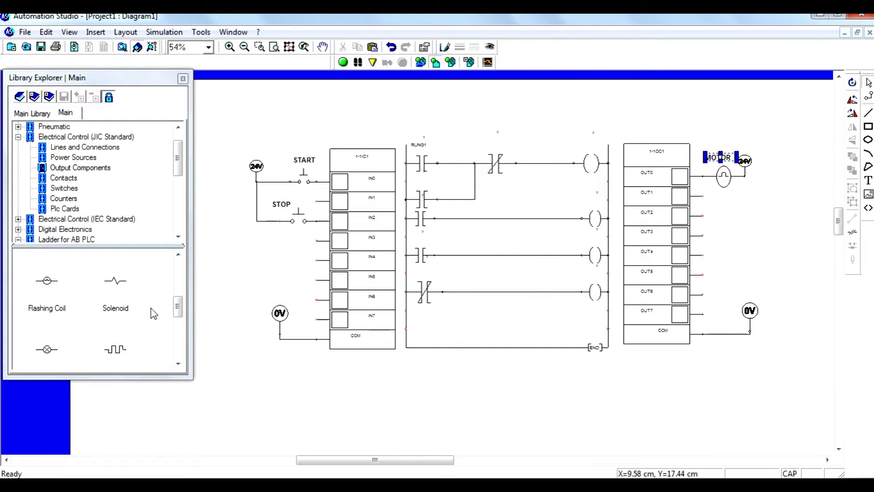
Place an Indicator Light to the right of the output card's OUT3 terminal and tag it RED_LIGHT.
left_click_drag(47, 350, 645, 246)
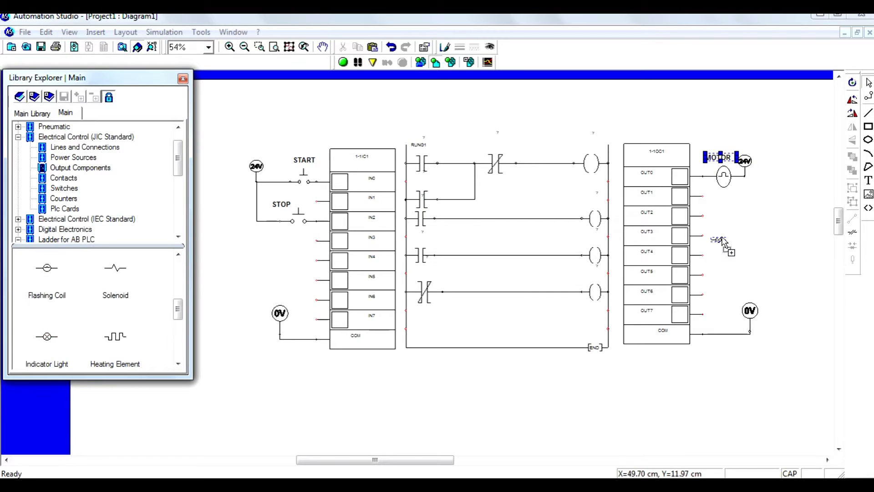
left_click_drag(722, 241, 721, 242)
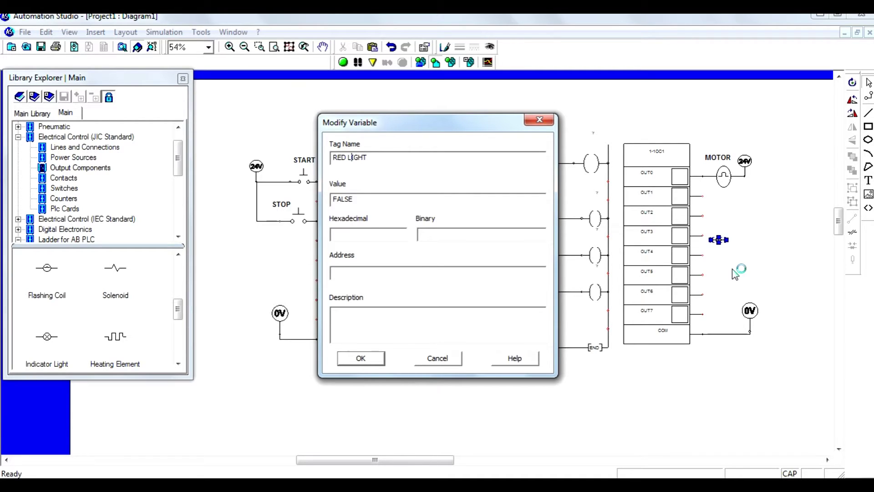
left_click(370, 358)
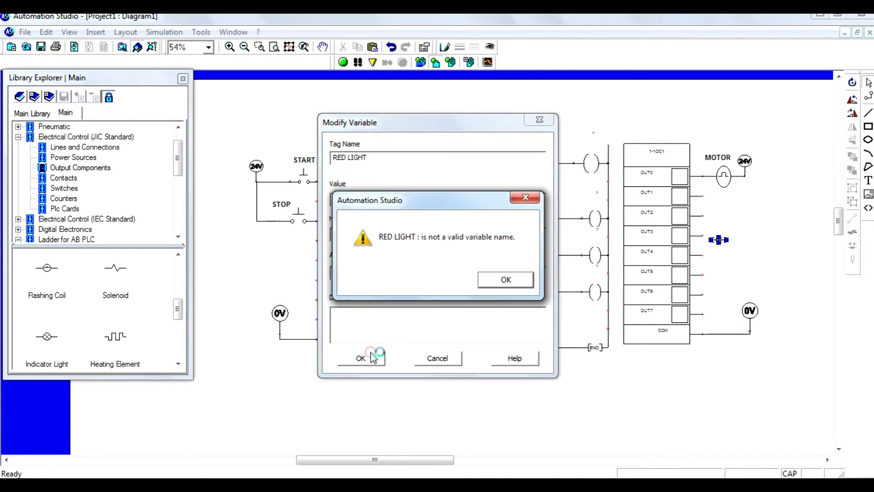
left_click(514, 273)
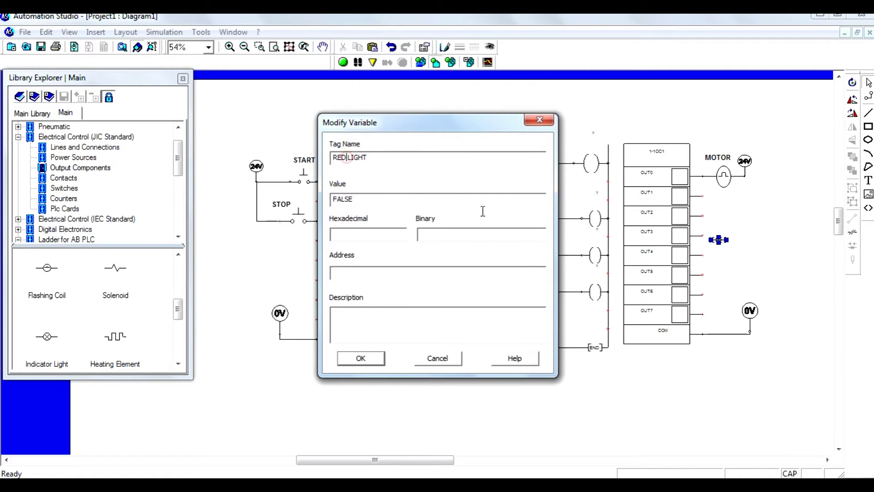
key("BackSpace")
type("_")
left_click(358, 359)
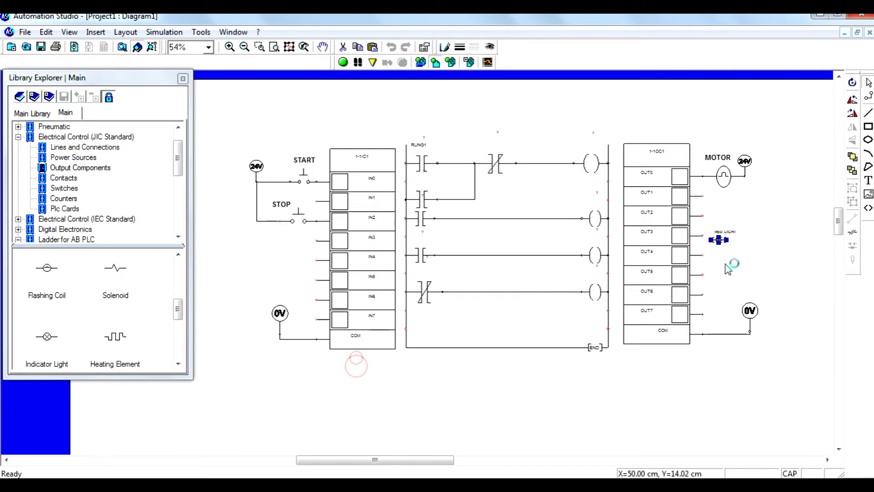
Set the RED_LIGHT label's font size to 16 and move the label clear above the light.
double_click(726, 232)
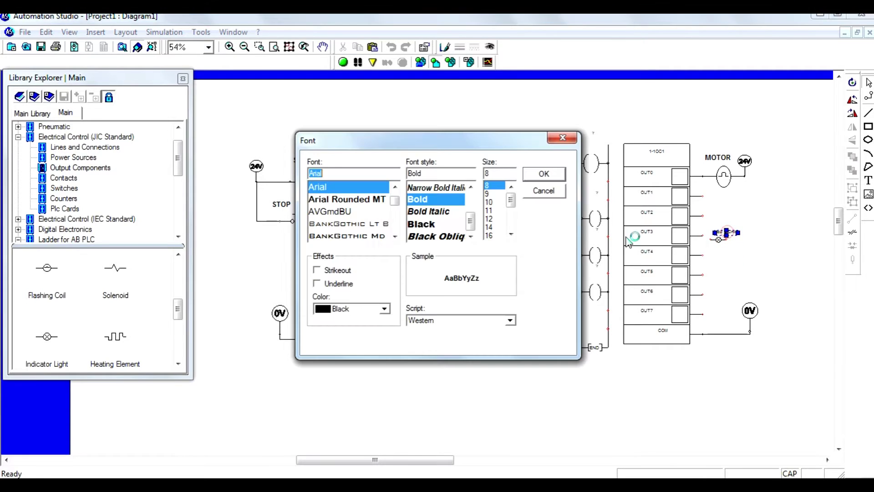
left_click(489, 235)
left_click(542, 174)
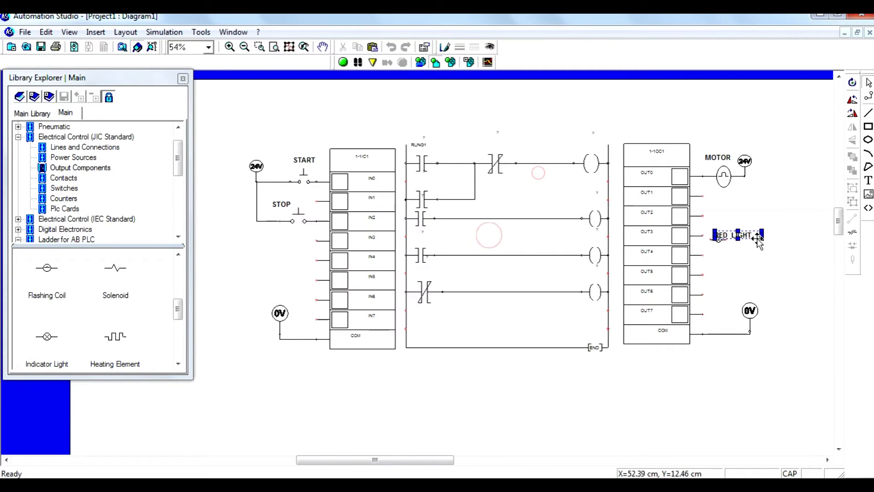
left_click(757, 253)
left_click(719, 239)
left_click(717, 242)
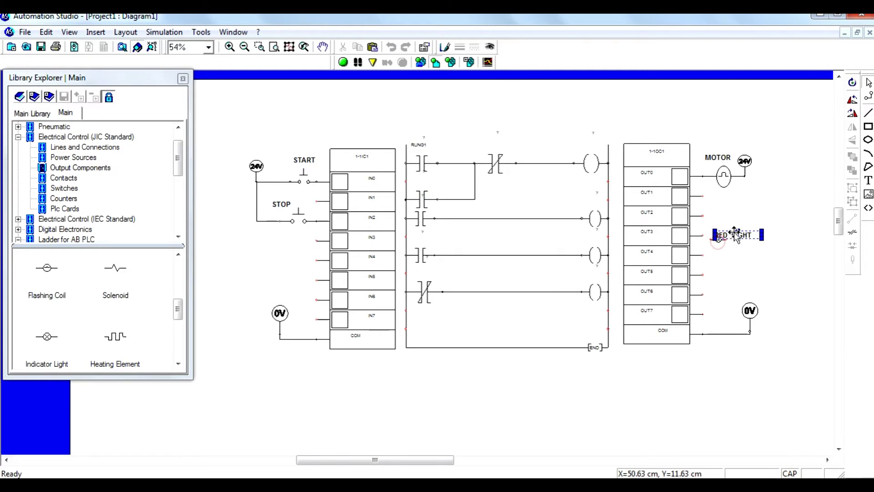
Enlarge the red indicator light and attach it to the output card's OUT4 terminal.
left_click(719, 240)
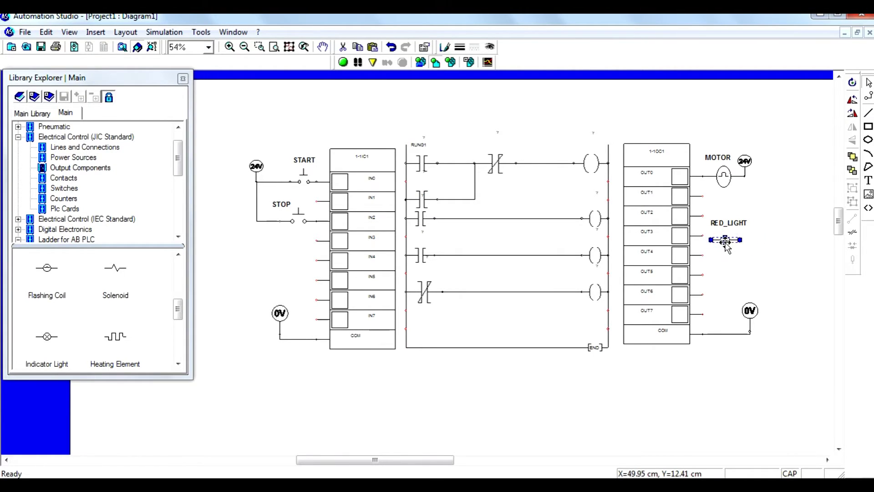
left_click_drag(724, 253, 769, 244)
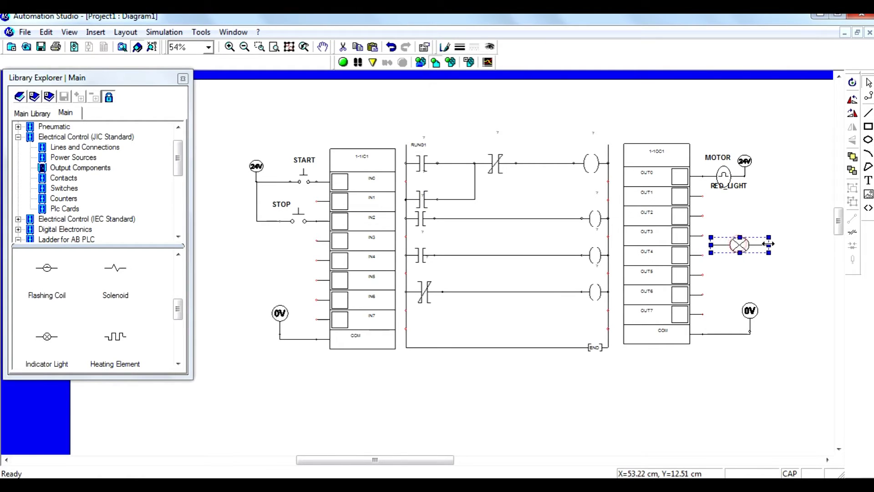
left_click(769, 279)
left_click_drag(745, 257, 735, 262)
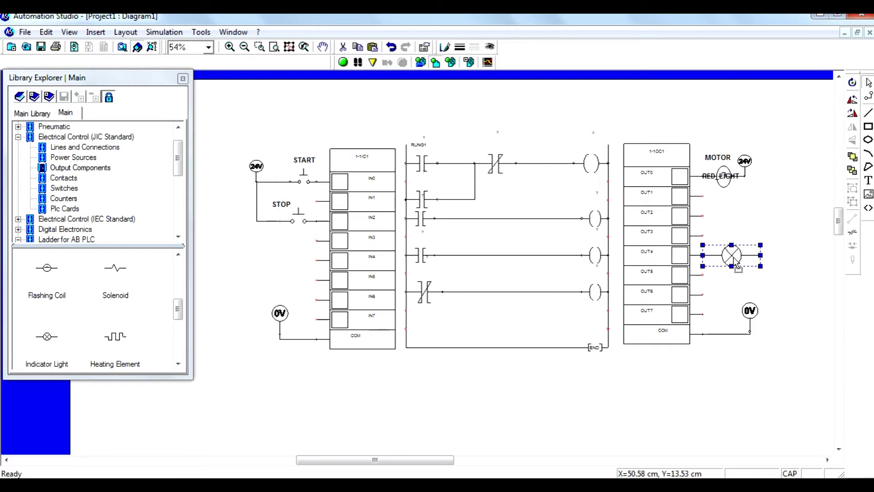
Reposition the RED_LIGHT label directly above its indicator light.
left_click(713, 187)
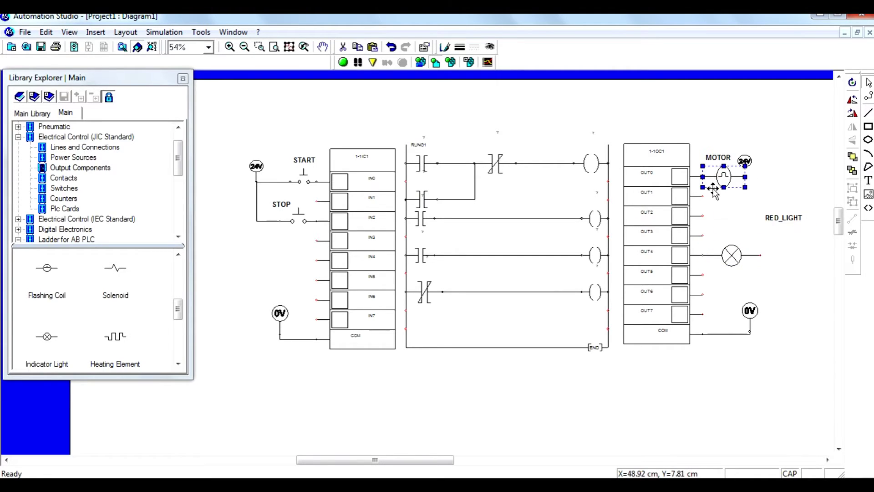
left_click_drag(785, 217, 743, 235)
left_click(796, 273)
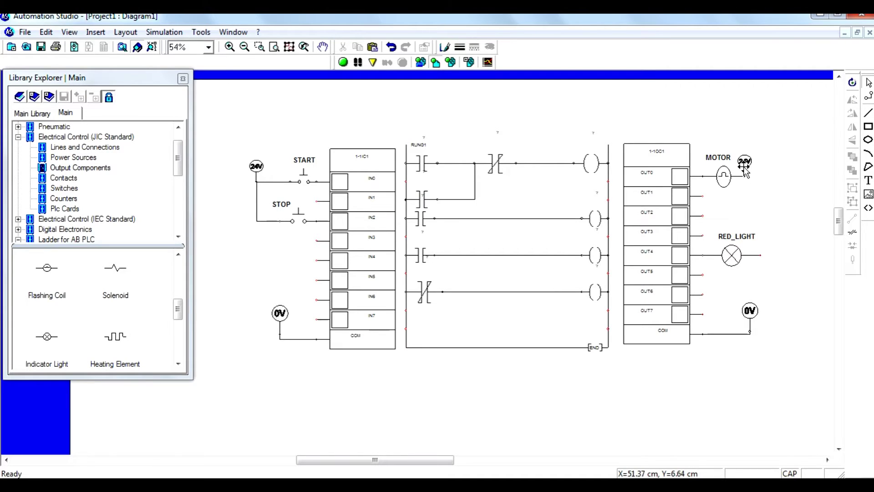
Shift the 24 V supply in line with the red light's free end and wire it to the motor coil and the light.
mouse_move(745, 163)
left_mouse_down()
mouse_move(764, 165)
mouse_move(759, 172)
left_mouse_up()
left_click(790, 212)
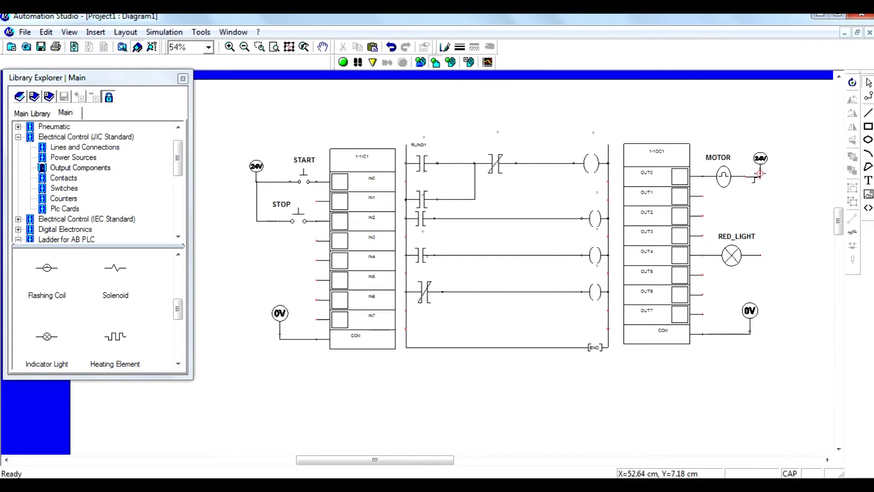
left_click(759, 173)
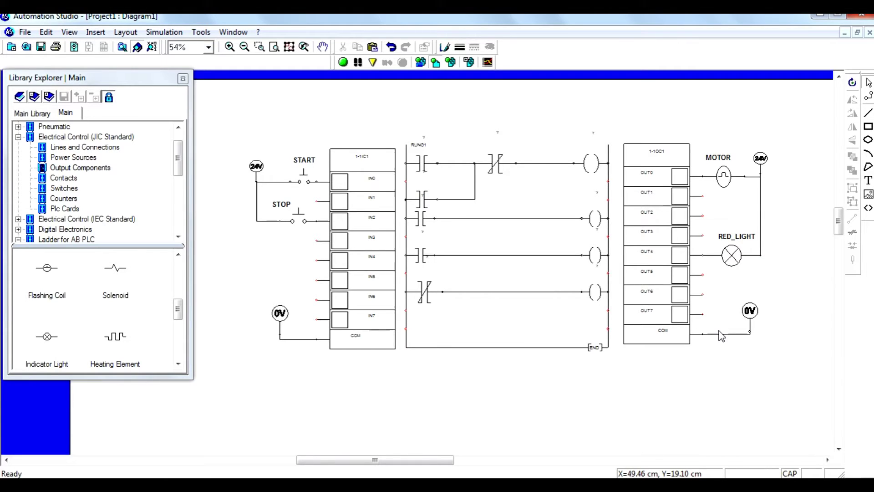
Copy the red indicator light and attach the copy to the output card's OUT6 terminal.
left_click(727, 259)
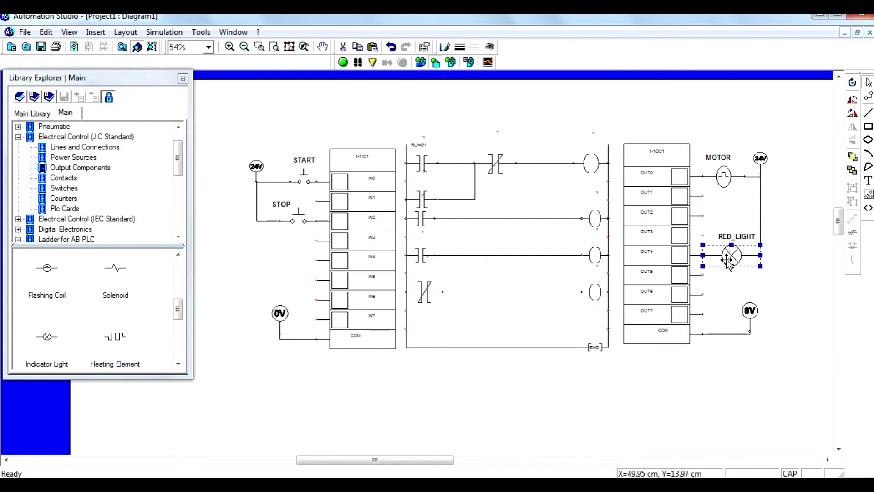
key("ctrl+c")
key("ctrl+v")
left_click_drag(727, 276, 735, 298)
left_click(780, 295)
Change the tag name of the copied light at OUT6 to GREEN_LIGHT and apply it.
double_click(732, 294)
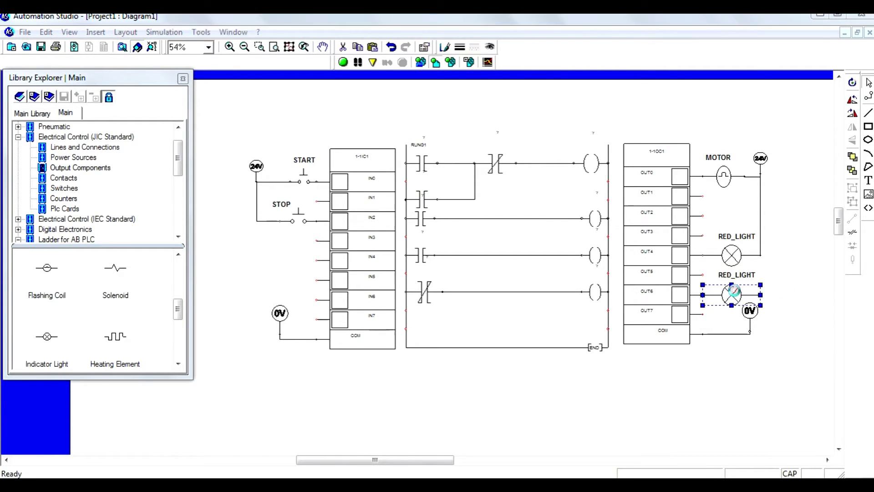
double_click(256, 122)
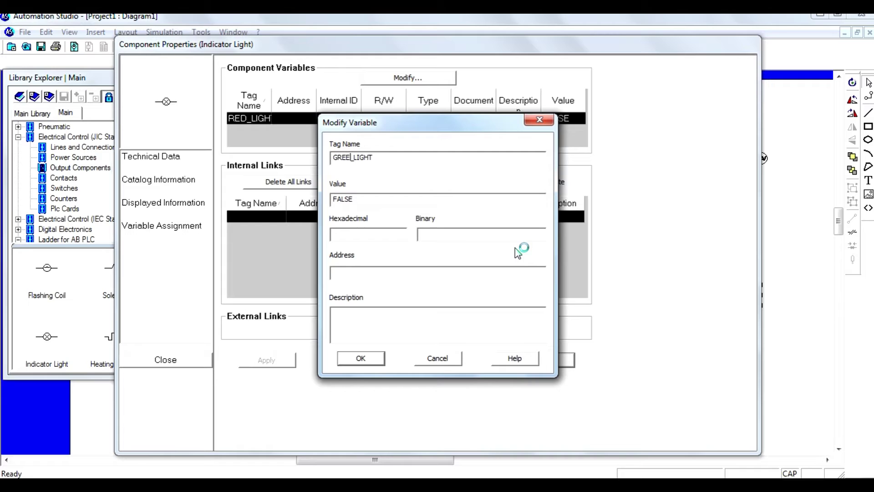
left_click(360, 358)
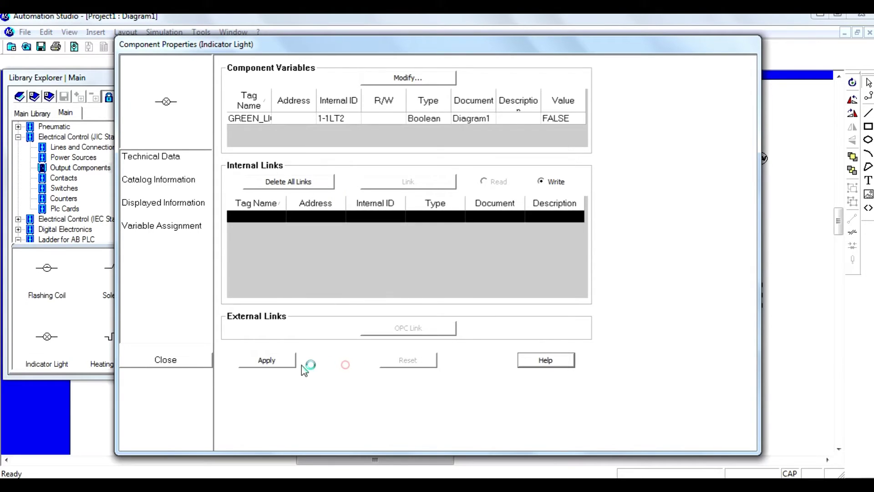
left_click(267, 359)
left_click(165, 360)
left_click(699, 383)
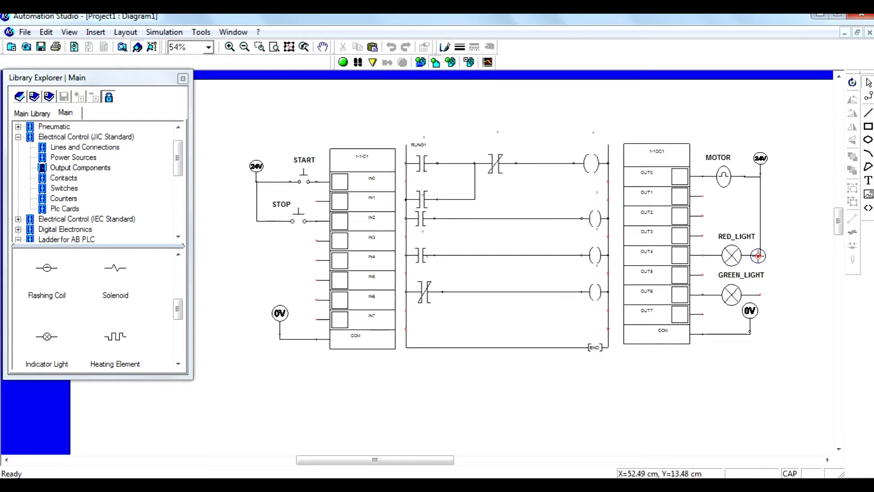
Wire the green light's free end to the 24 V line and shift its label clear of the wire.
left_click_drag(758, 254, 758, 294)
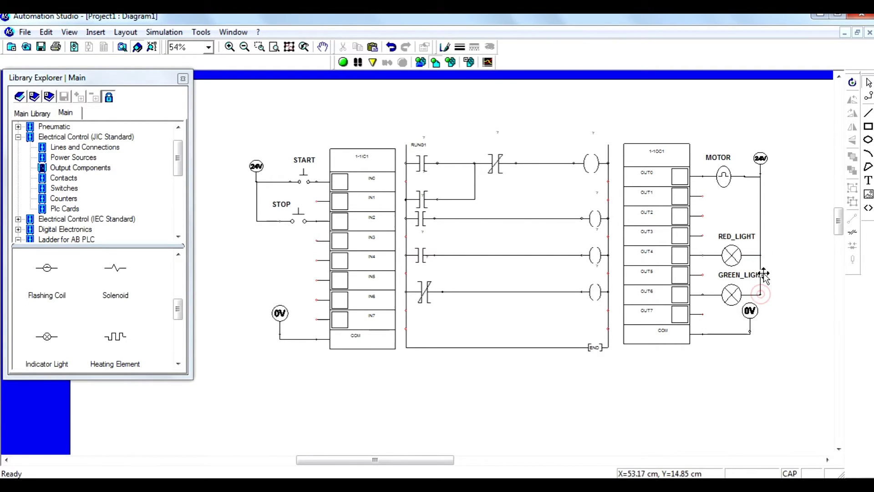
left_click_drag(734, 275, 723, 279)
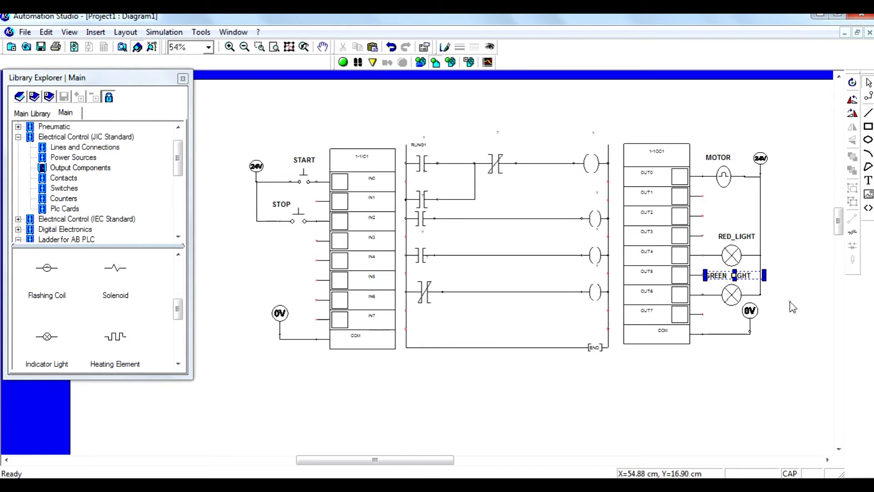
Set the RED_LIGHT indicator's colour to red in its technical data and apply it.
double_click(735, 258)
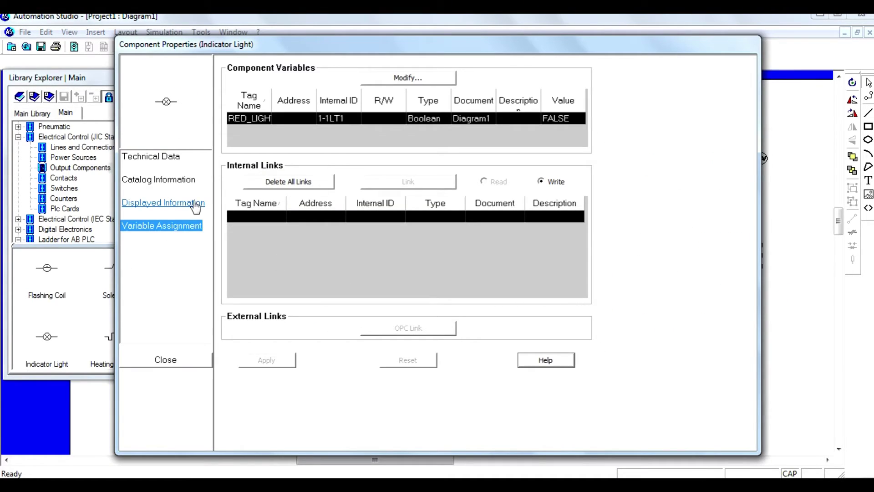
left_click(168, 163)
left_click(394, 83)
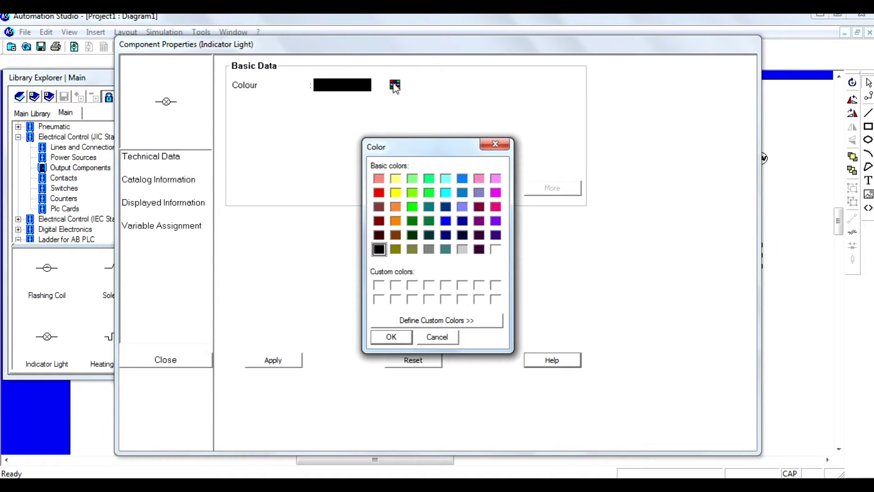
left_click(379, 194)
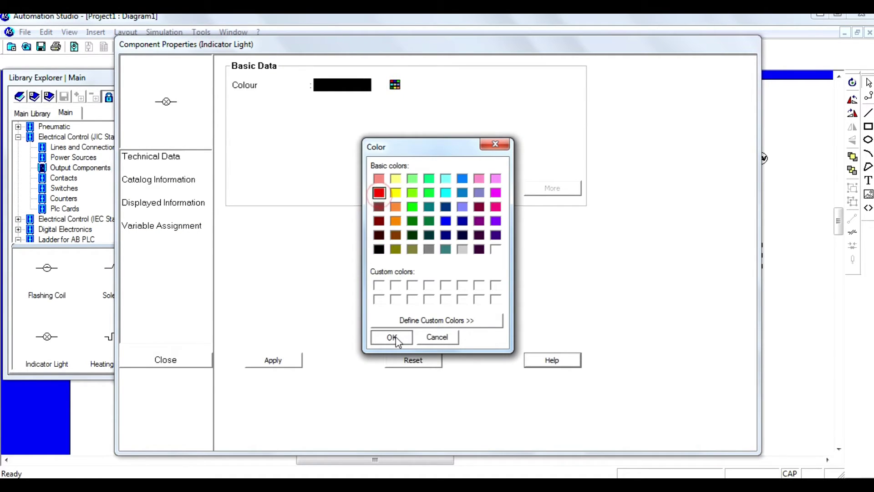
left_click(392, 336)
left_click(274, 360)
left_click(164, 362)
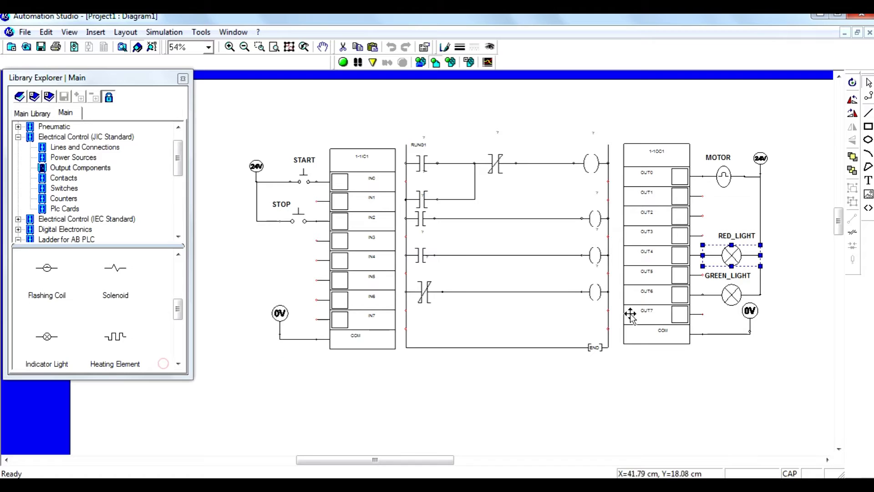
Set the GREEN_LIGHT indicator's colour to dark green in its technical data and apply it.
double_click(724, 294)
left_click(395, 85)
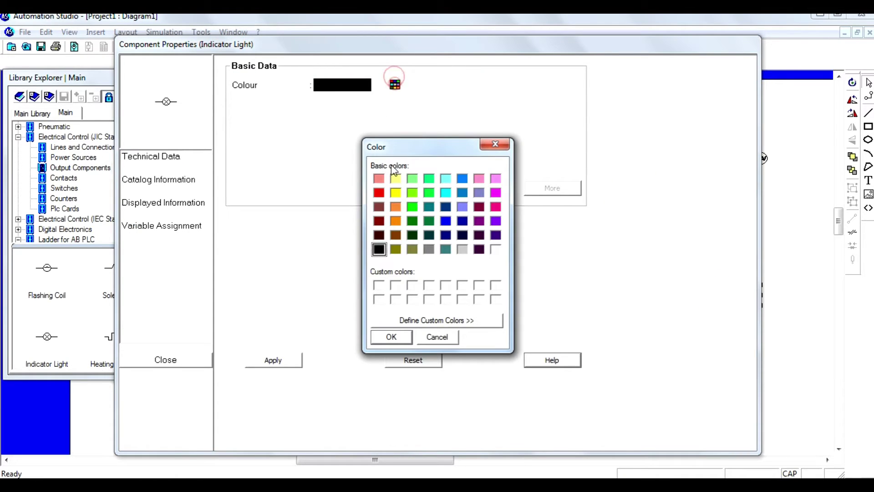
left_click(412, 221)
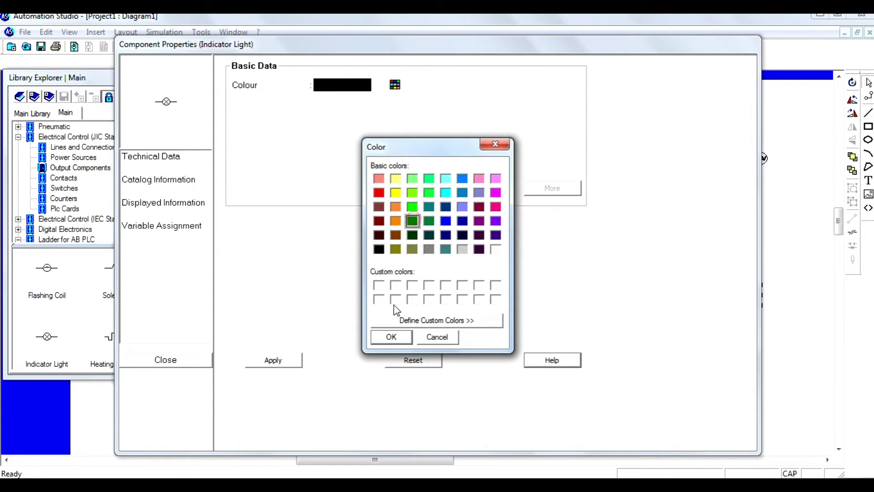
left_click(392, 337)
left_click(273, 360)
left_click(155, 362)
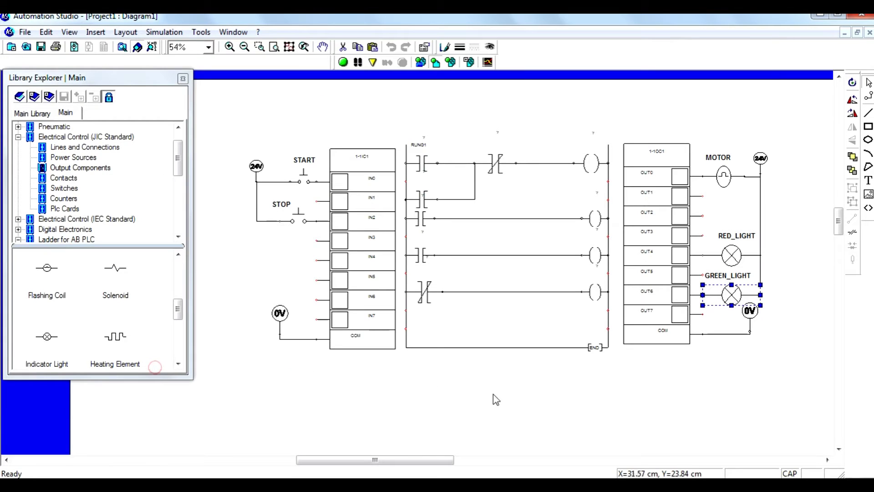
left_click(552, 406)
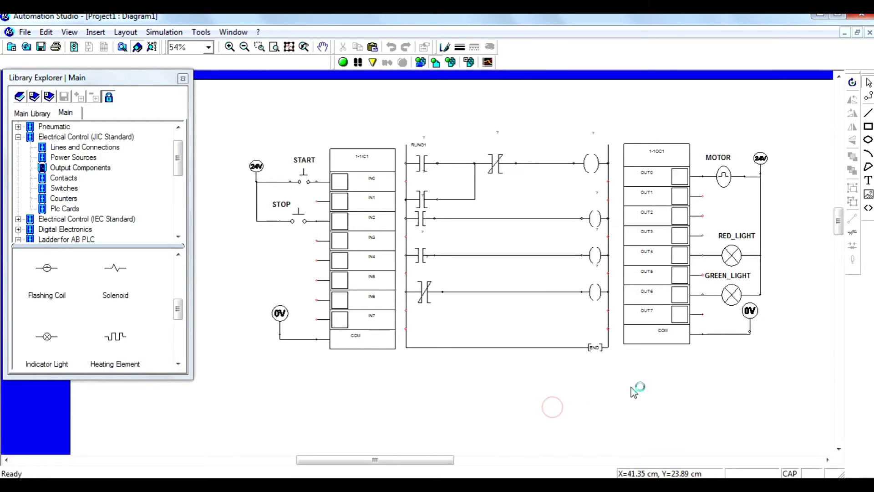
Set the font colour of the RED_LIGHT label to red.
left_click(728, 236)
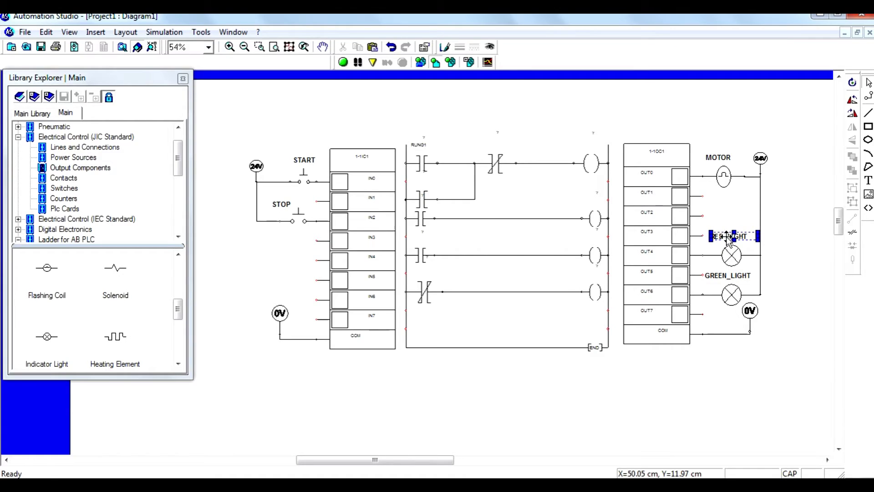
double_click(728, 238)
left_click(384, 309)
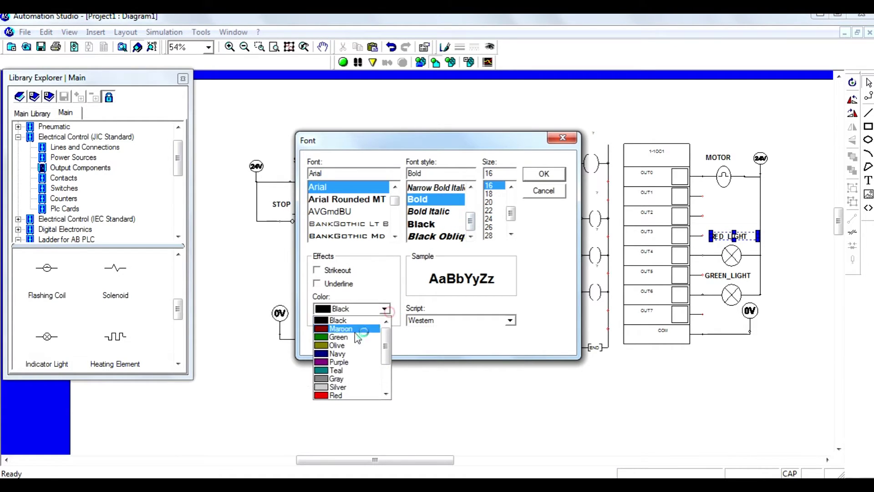
left_click(346, 395)
left_click(544, 176)
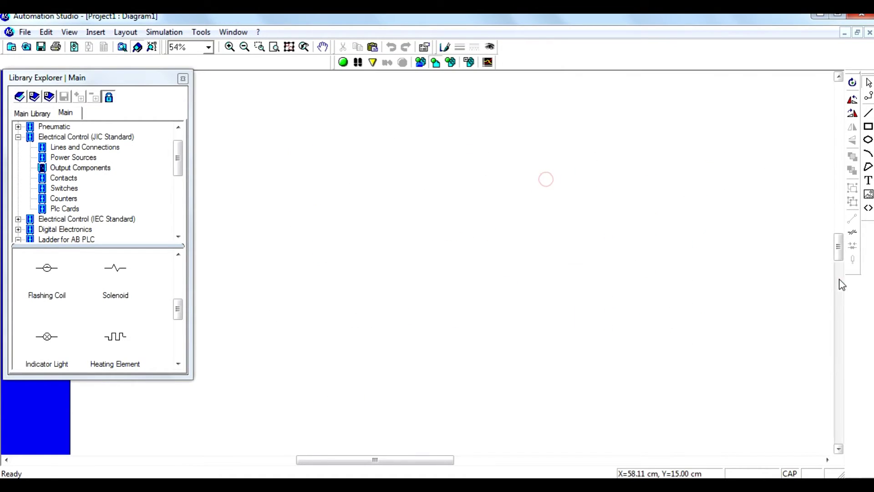
Set the font colour of the GREEN_LIGHT label to green.
left_click_drag(836, 250, 837, 226)
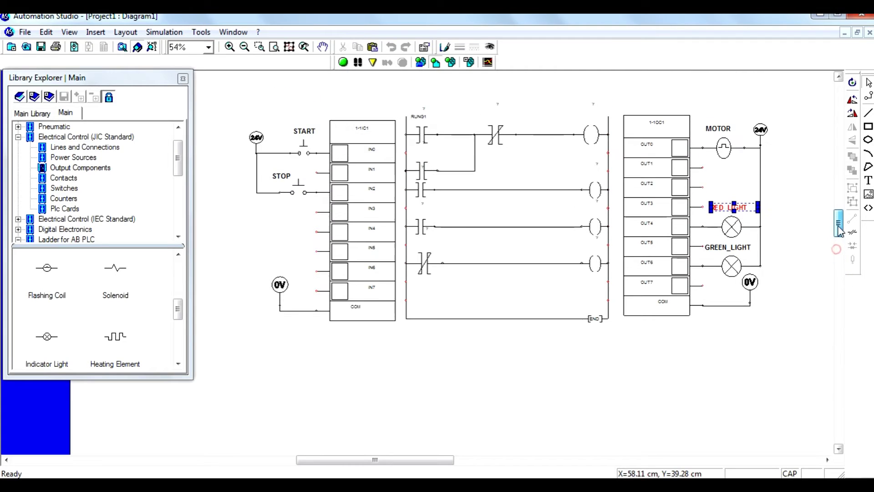
double_click(721, 250)
left_click(364, 309)
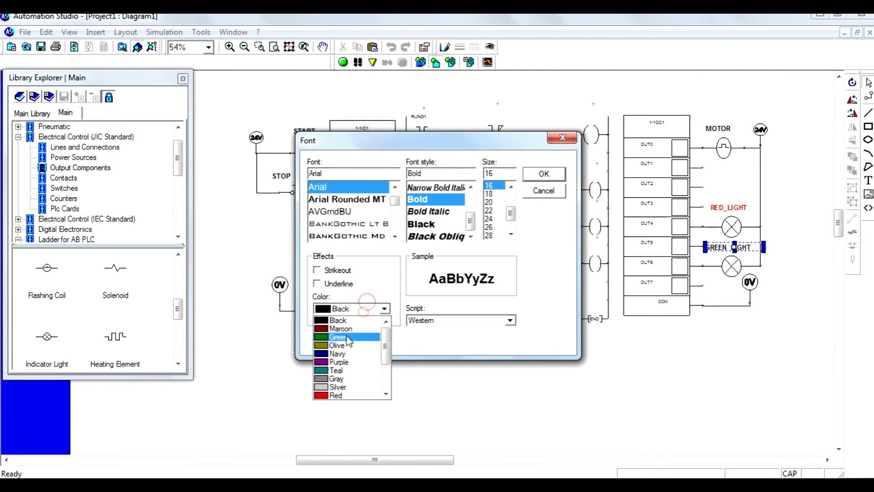
left_click(345, 339)
left_click(537, 174)
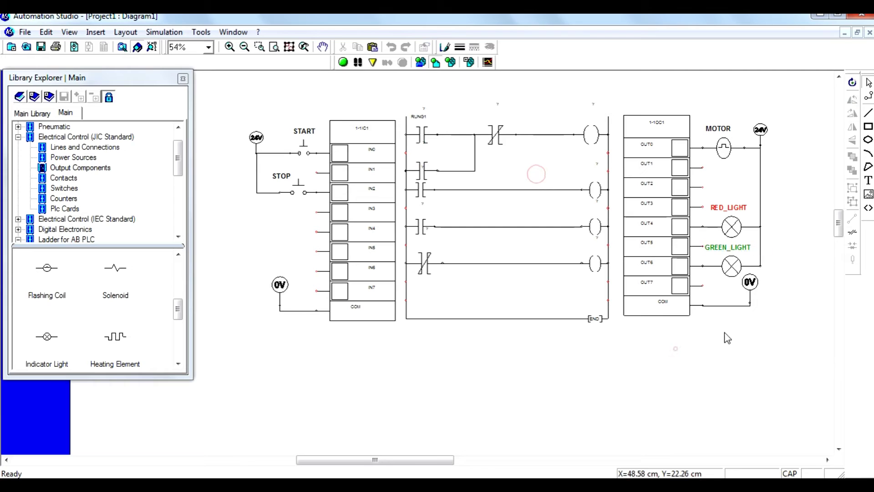
left_click(675, 349)
Set the font colour of the MOTOR label to navy.
double_click(721, 130)
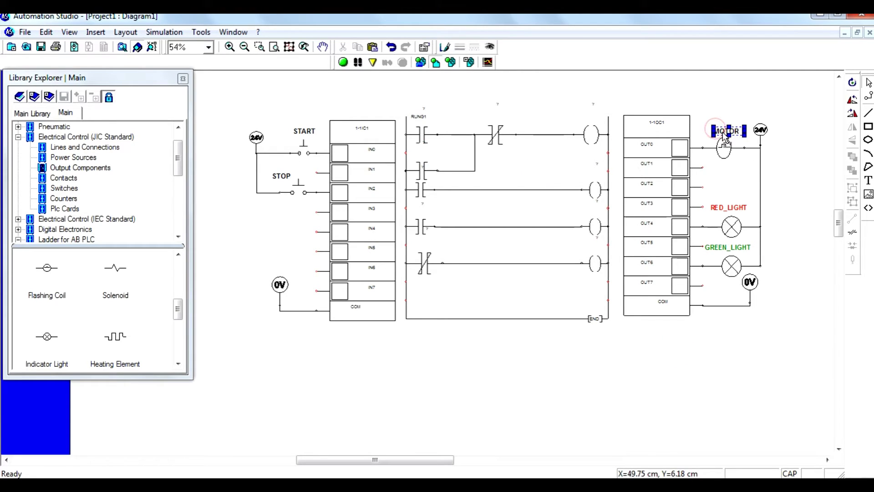
left_click(367, 309)
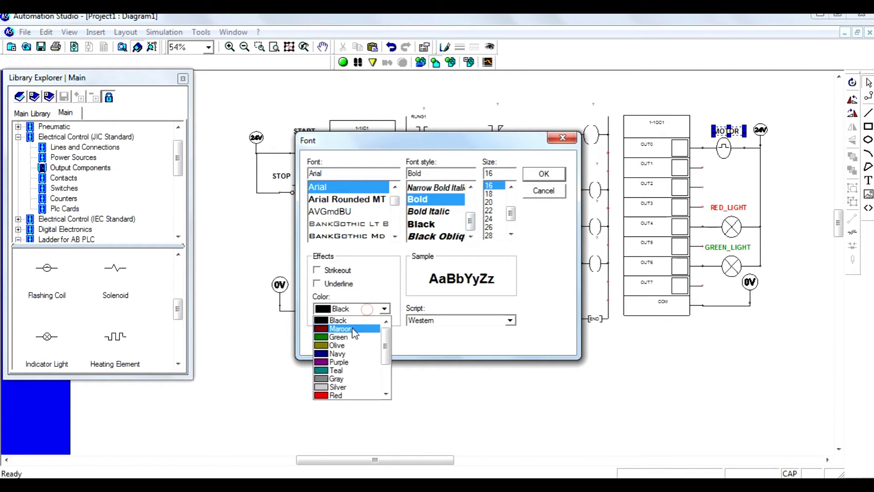
left_click(343, 353)
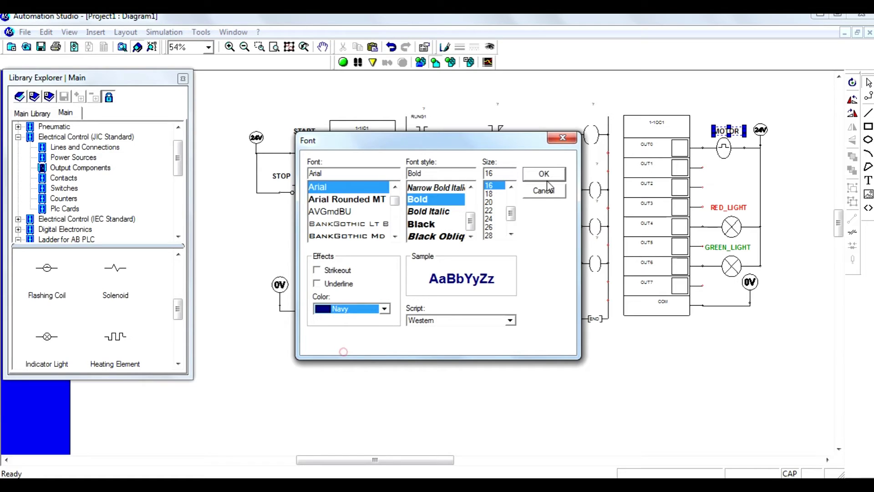
left_click(543, 176)
Review the motor's catalog information, displayed information, variable assignment and technical data in its component properties.
double_click(721, 149)
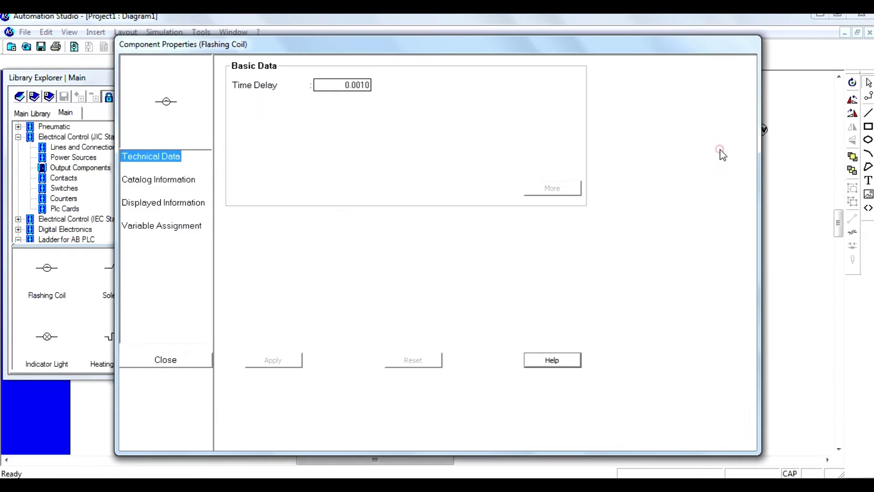
left_click(148, 183)
left_click(152, 203)
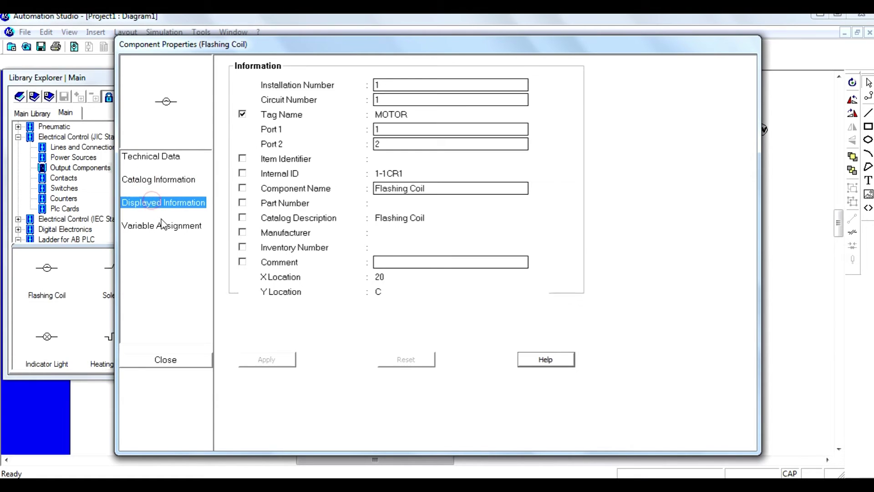
left_click(162, 225)
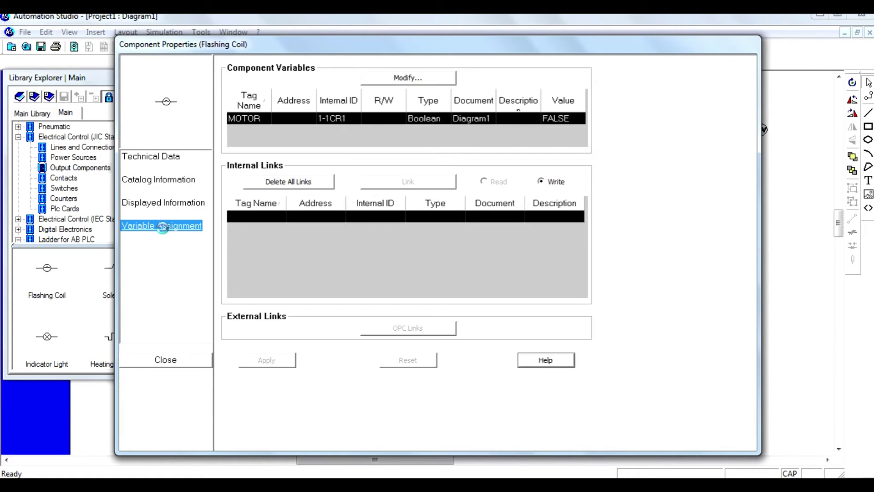
left_click(152, 156)
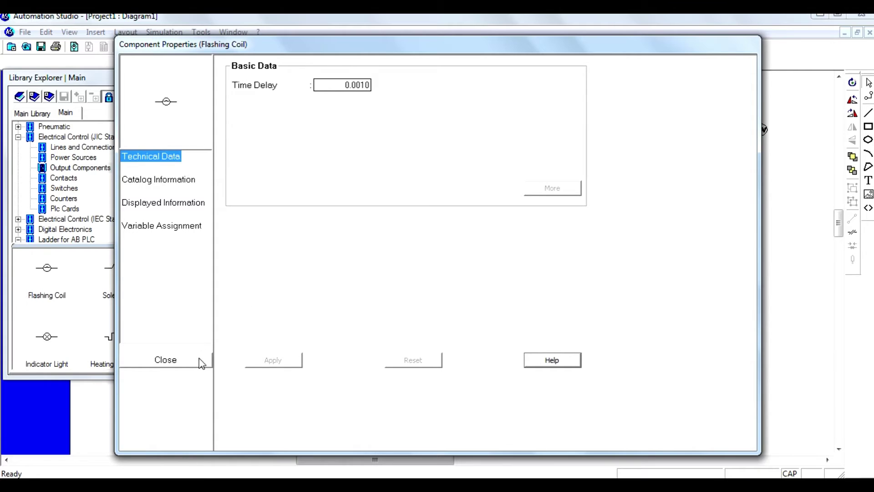
left_click(200, 362)
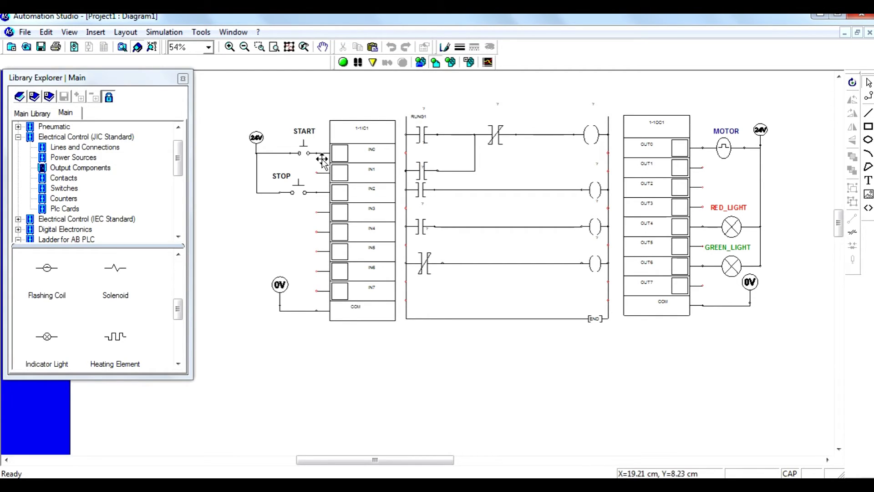
Assign the input card variable IN0 to the first normally open contact of the top rung and apply it.
double_click(424, 136)
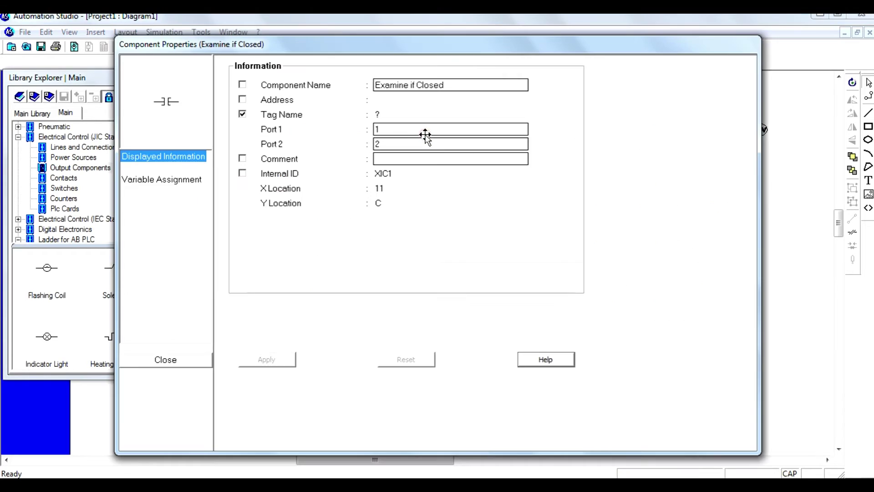
left_click(178, 181)
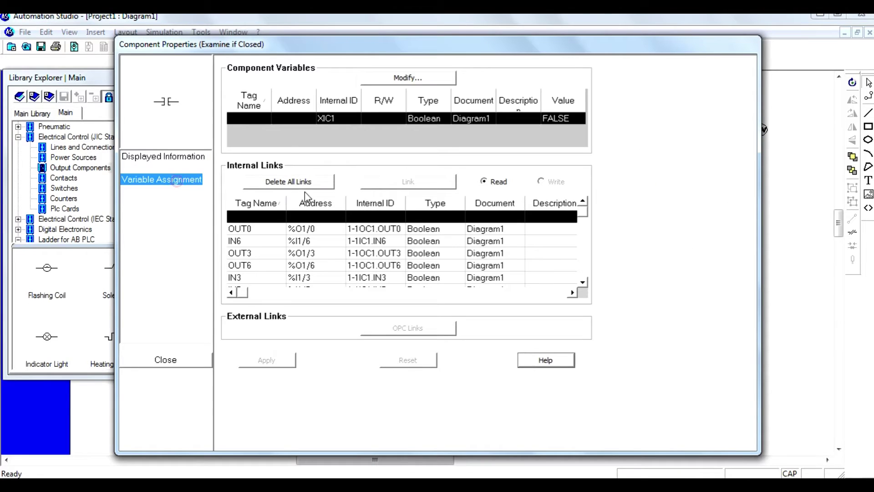
left_click(250, 251)
scroll(250, 251, "down", 2)
scroll(254, 253, "down", 1)
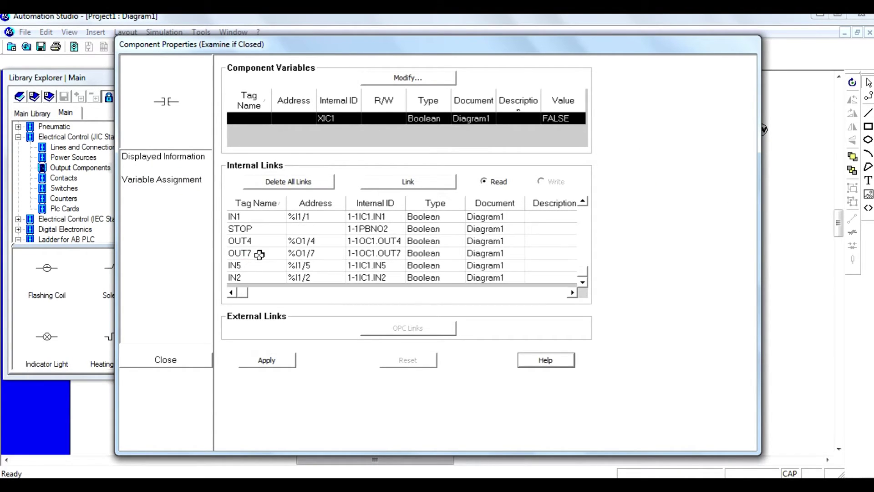
scroll(258, 259, "up", 3)
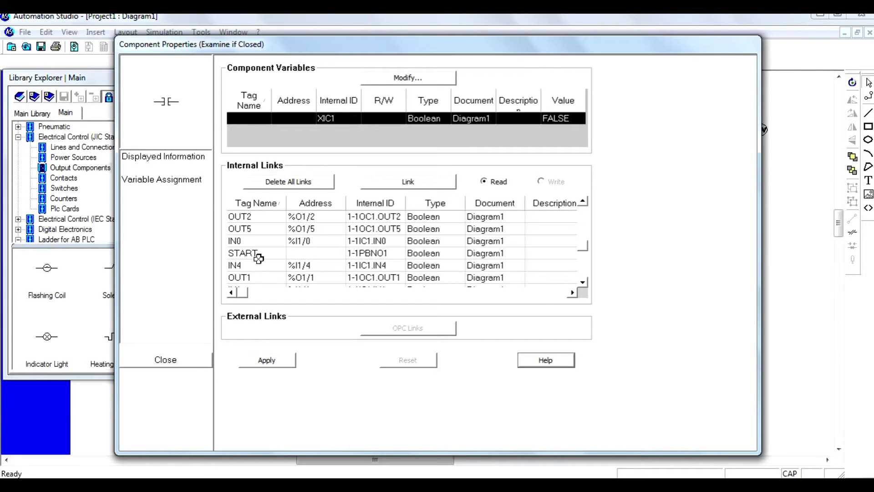
left_click(255, 243)
left_click(271, 359)
left_click(189, 358)
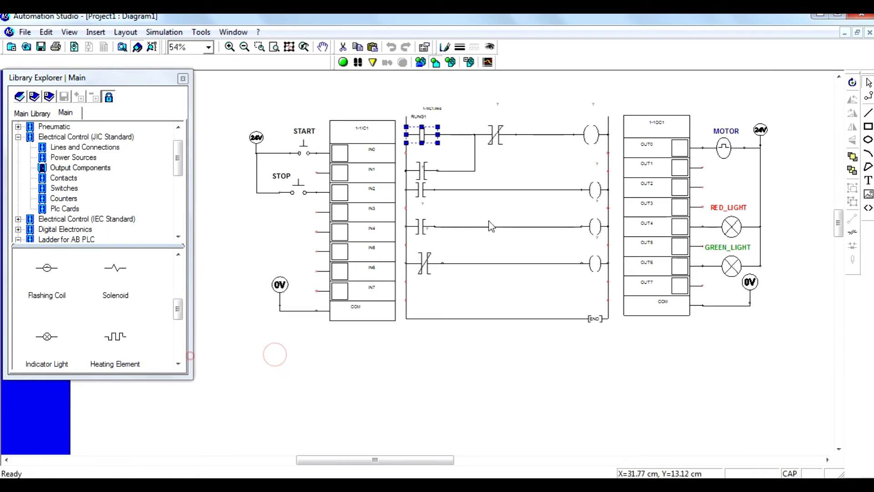
Enlarge the first contact's 1-1IC1.IN0 label to font size 16 and move it down beside the contact.
double_click(433, 110)
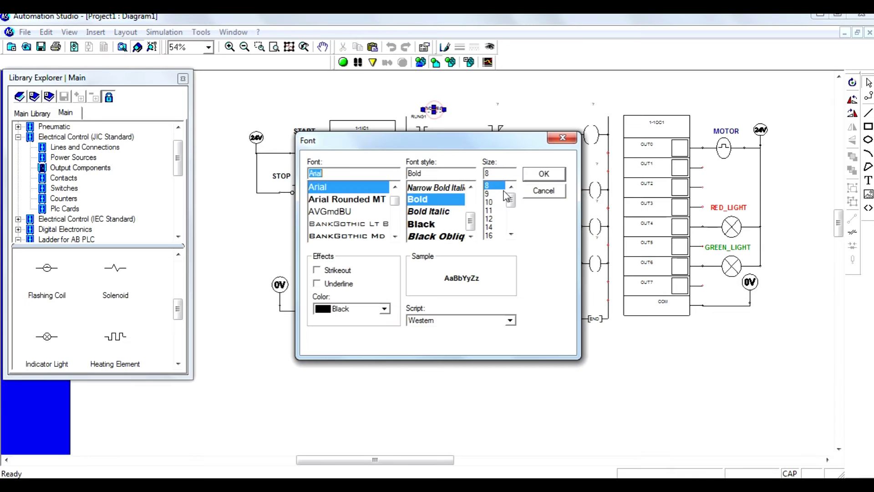
left_click(490, 236)
left_click(544, 174)
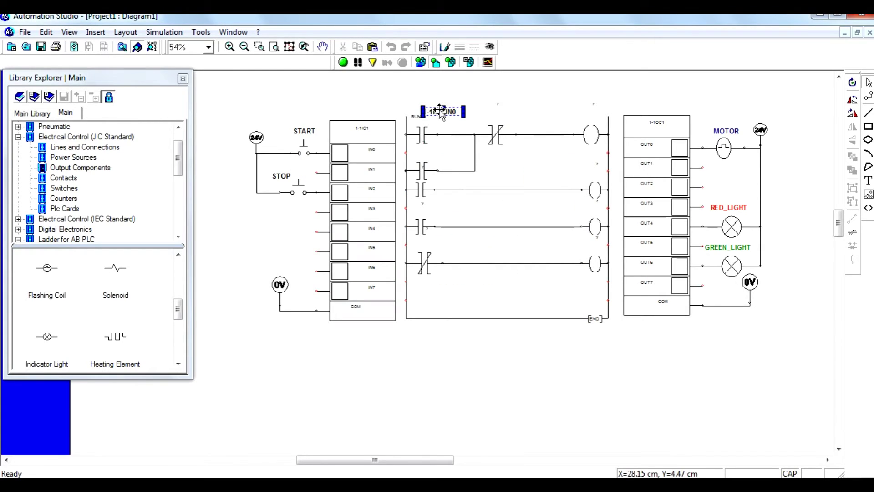
left_click_drag(444, 112, 449, 131)
left_click(541, 166)
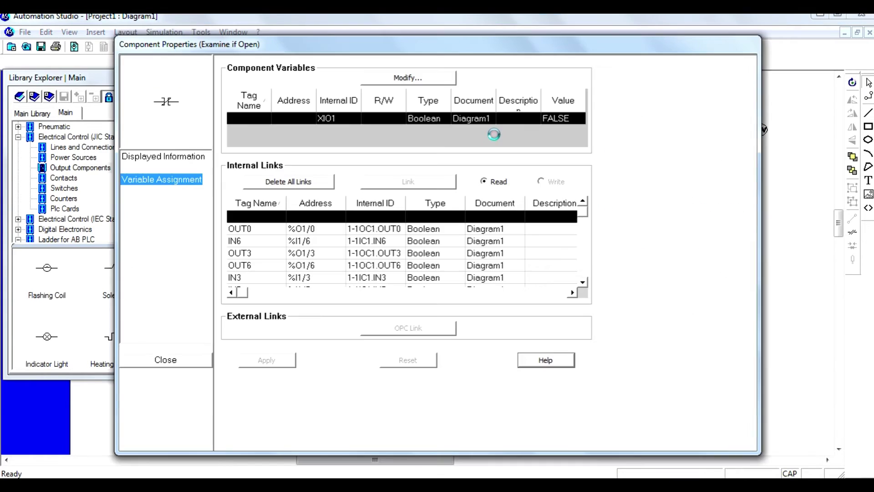
Assign the input card variable IN2 to the normally closed contact of the top rung and apply it.
double_click(494, 135)
left_click(236, 257)
scroll(251, 258, "down", 3)
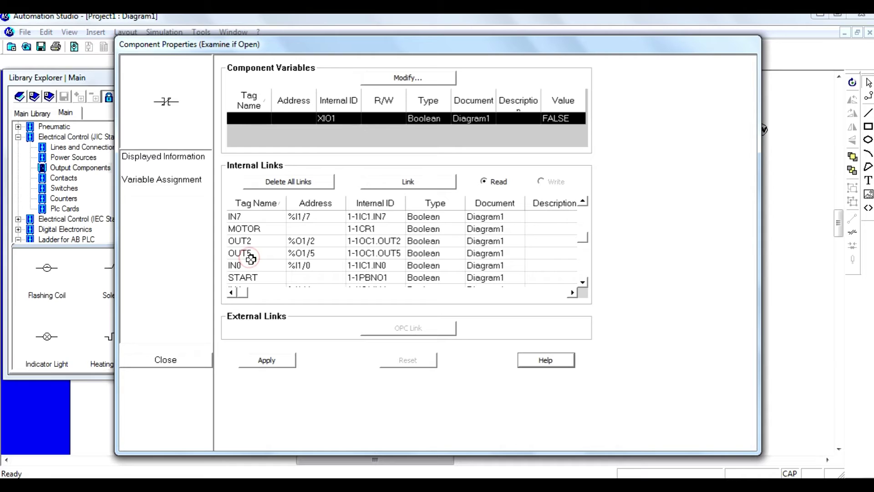
scroll(254, 246, "down", 3)
scroll(256, 253, "down", 1)
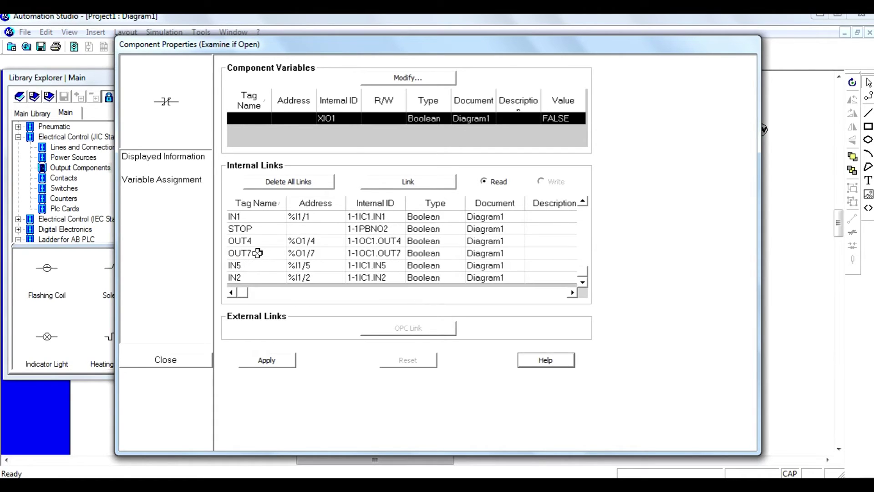
left_click(251, 278)
left_click(275, 358)
left_click(177, 361)
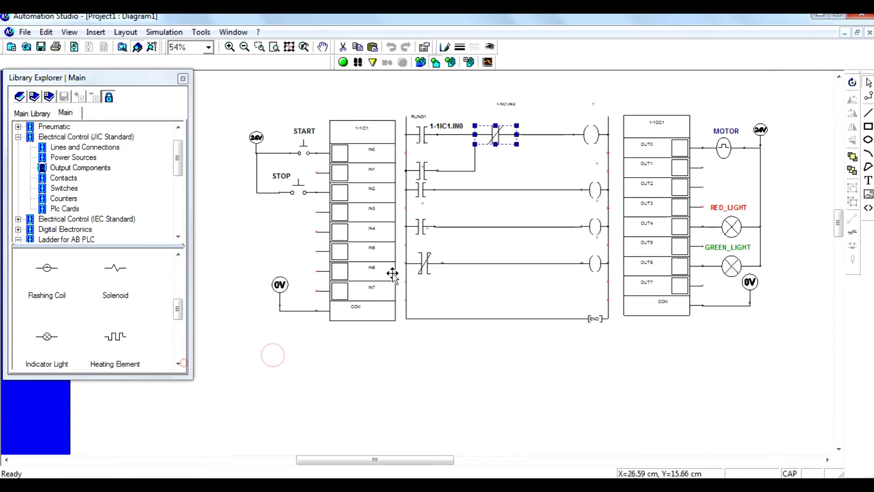
Enlarge the normally closed contact's 1-1IC1.IN2 label to font size 16 and move it down just above the contact.
double_click(505, 108)
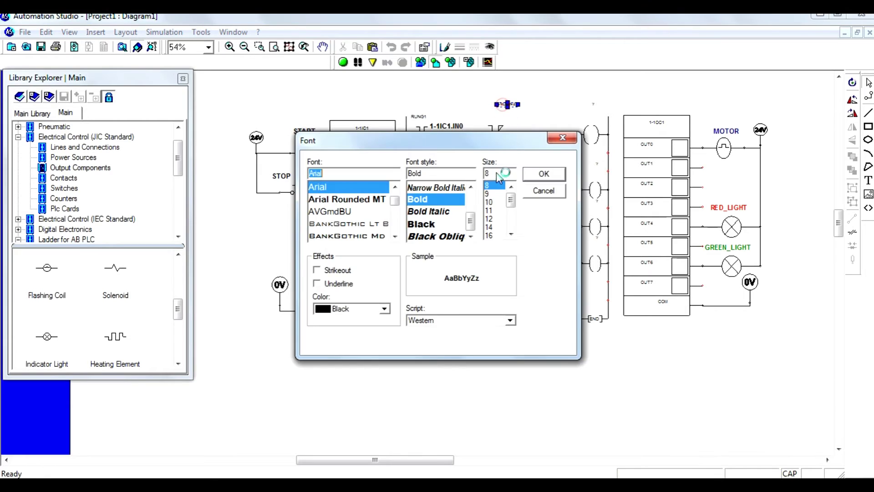
left_click(488, 235)
left_click(541, 174)
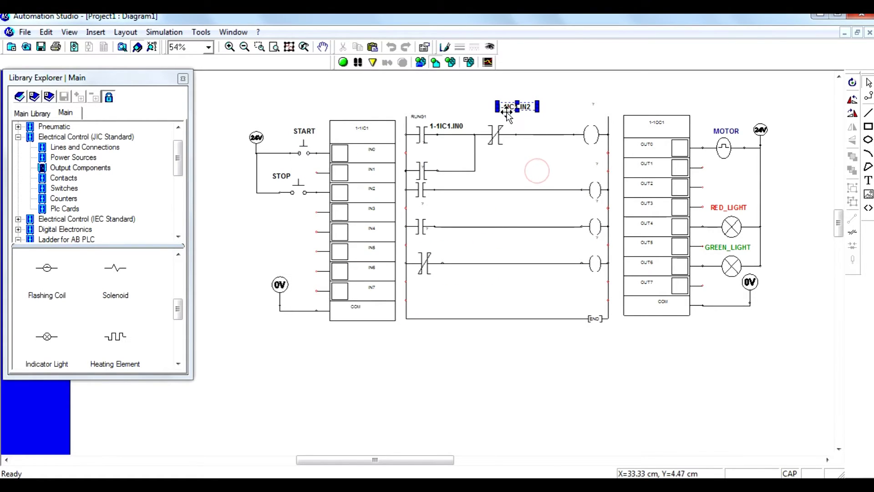
left_click(559, 173)
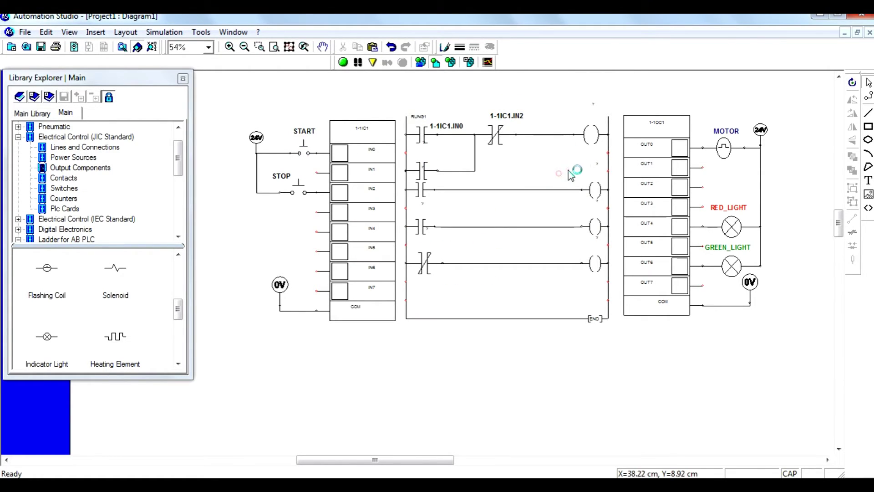
Assign the output card variable OUT1 to the output coil of the top rung and apply it.
double_click(589, 135)
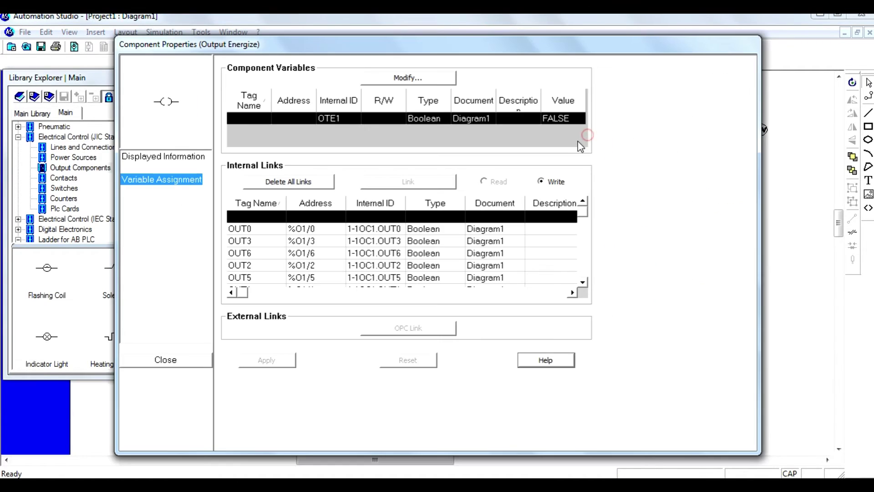
left_click(257, 264)
scroll(257, 263, "down", 1)
left_click(255, 254)
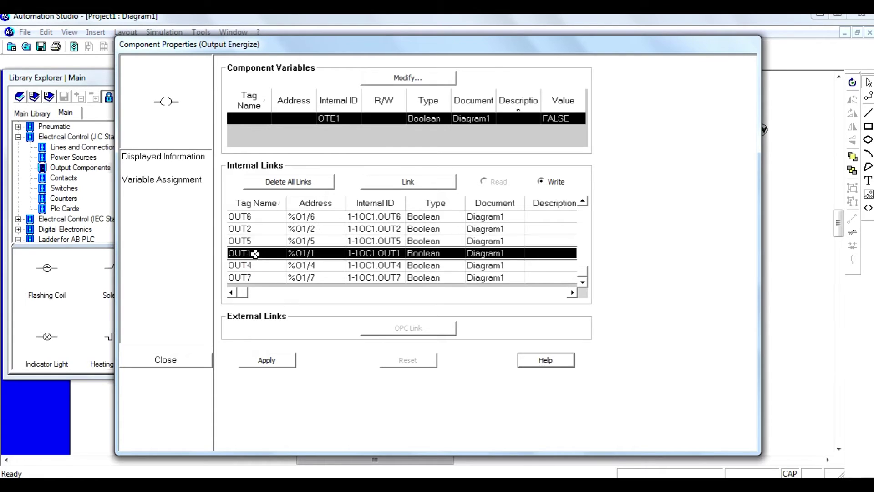
left_click(266, 361)
left_click(165, 359)
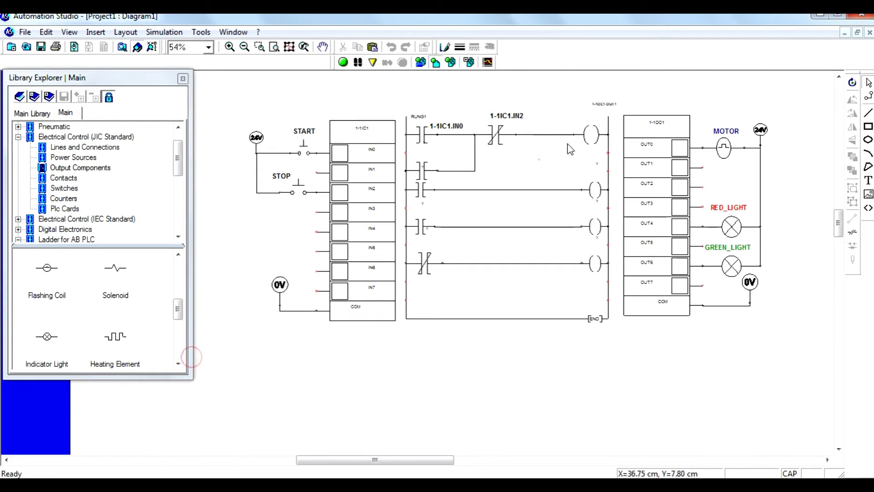
Move the coil's 1-1OC1.OUT1 label to just above the top rung's coil and enlarge it to font size 16.
left_click_drag(598, 105, 578, 116)
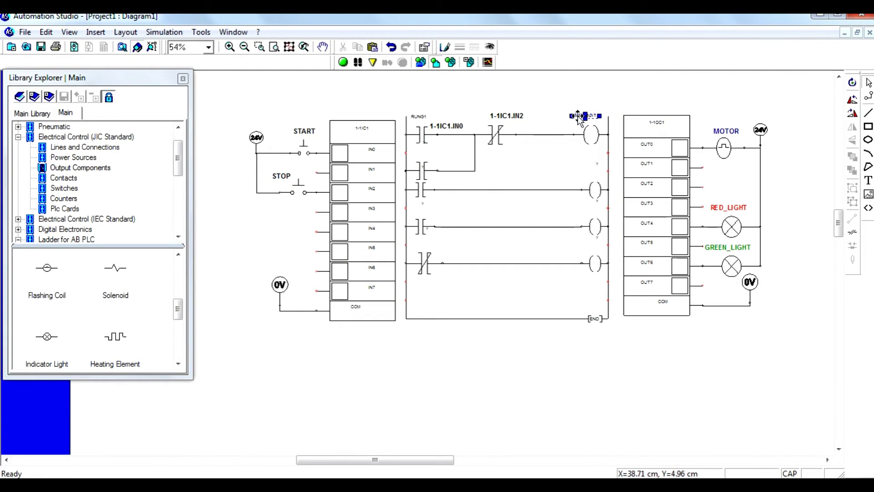
double_click(577, 116)
left_click(489, 235)
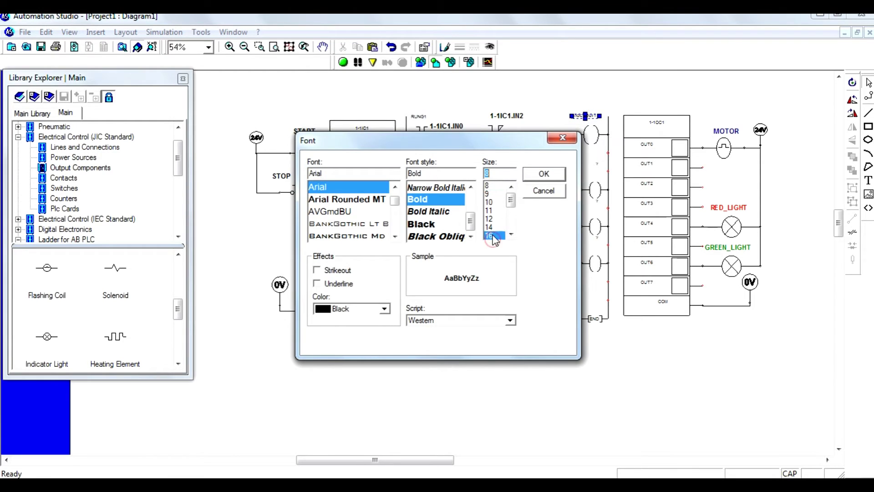
left_click(544, 174)
left_click_drag(588, 117, 571, 118)
left_click(572, 163)
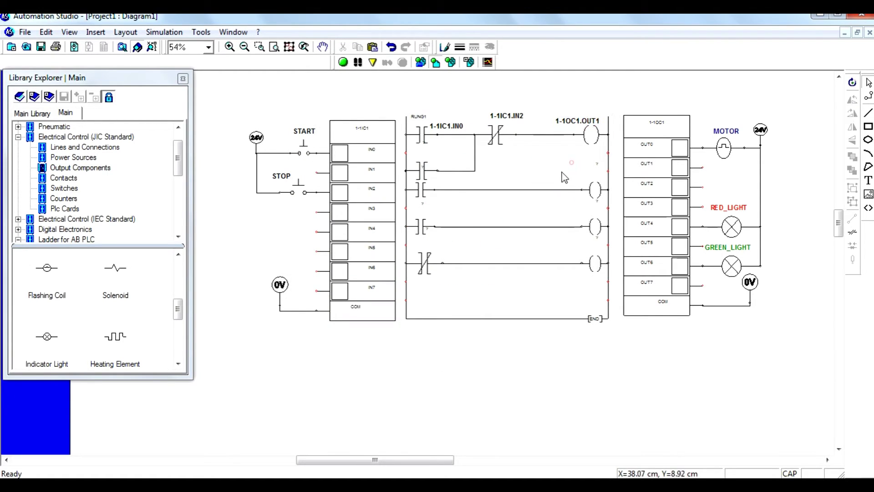
Assign the output card variable OUT1 to the parallel branch contact below the top rung's first contact and apply it.
left_click(423, 171)
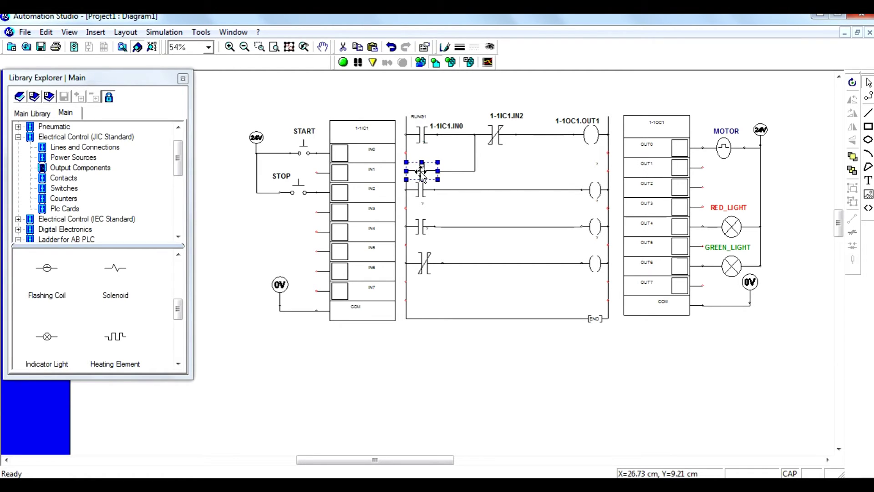
double_click(421, 172)
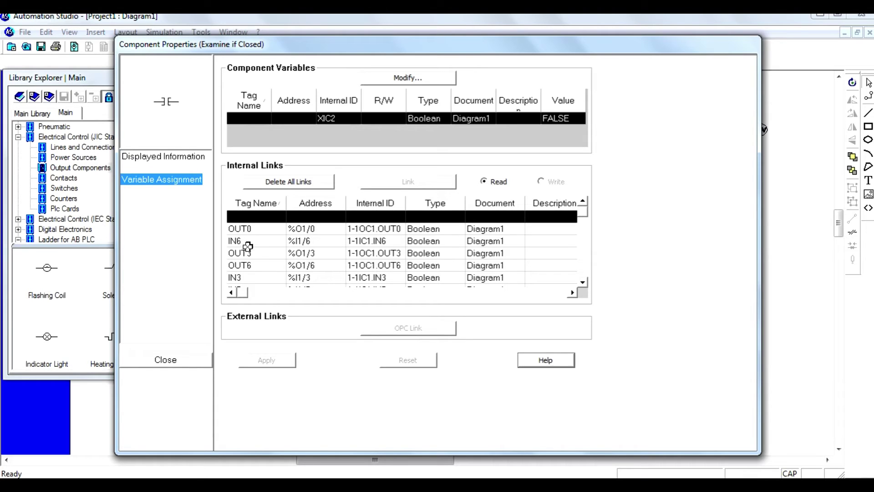
left_click(246, 264)
scroll(247, 260, "down", 3)
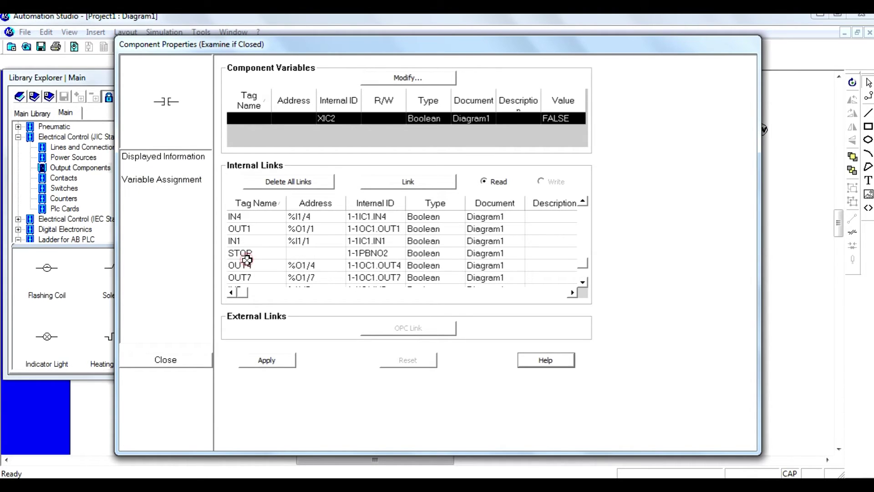
left_click(249, 228)
left_click(267, 357)
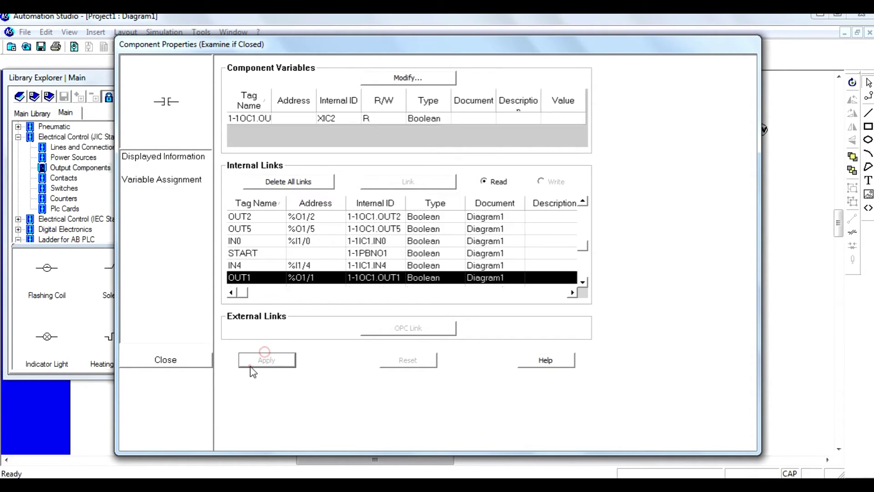
left_click(184, 362)
Enlarge the branch contact's 1-1OC1.OUT1 label to font size 16 and move it down just above the contact.
double_click(435, 145)
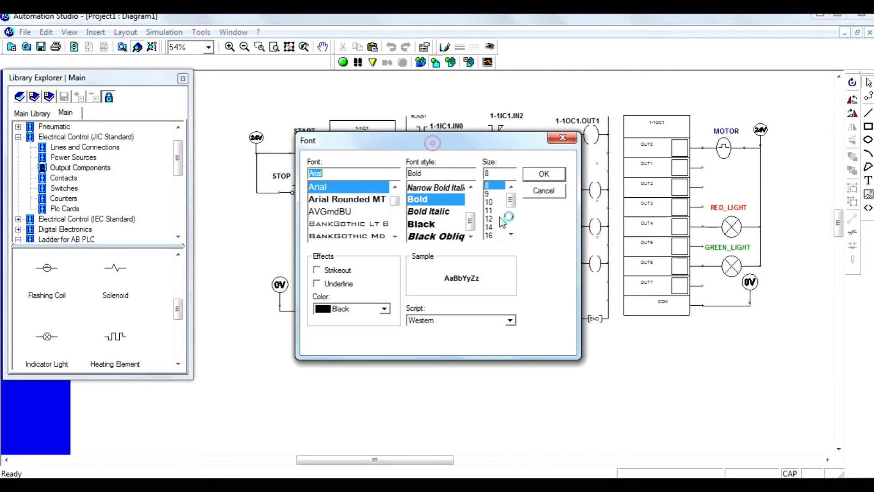
left_click(489, 235)
left_click(532, 175)
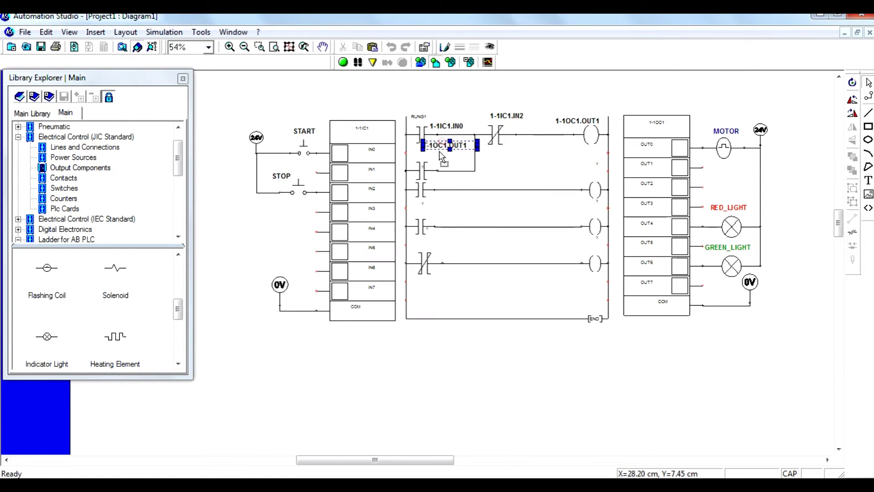
left_click_drag(442, 144, 439, 158)
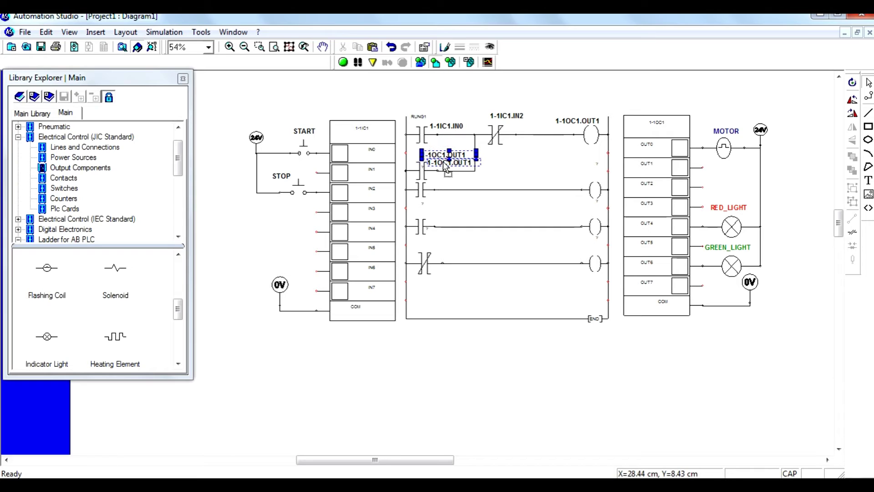
left_click(502, 185)
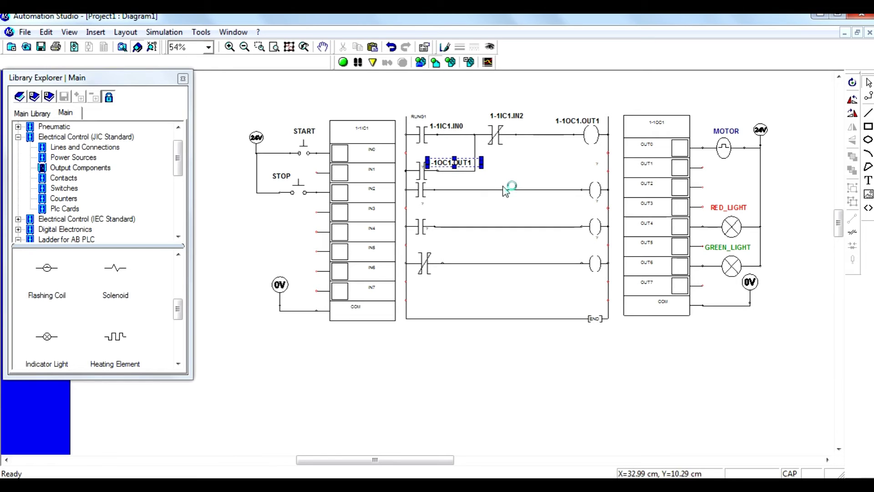
Assign the output card variable OUT1 to the normally open contact of the second rung and apply it.
double_click(422, 190)
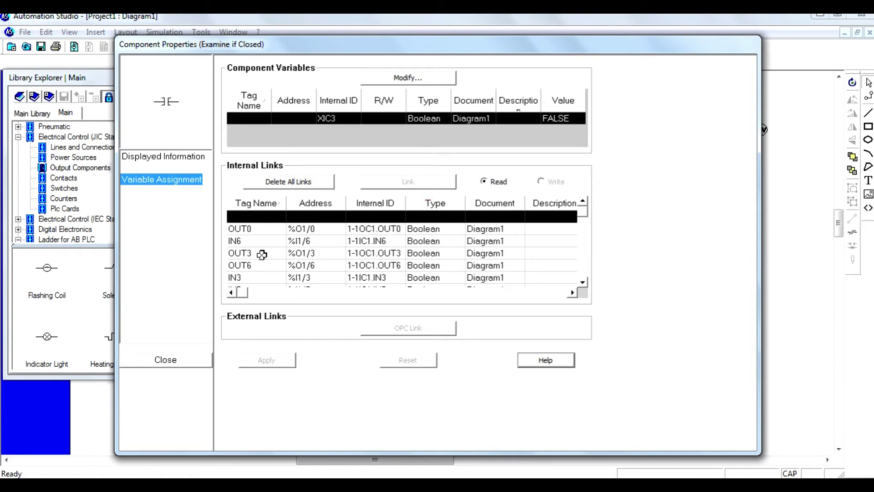
left_click(258, 254)
left_click(236, 229)
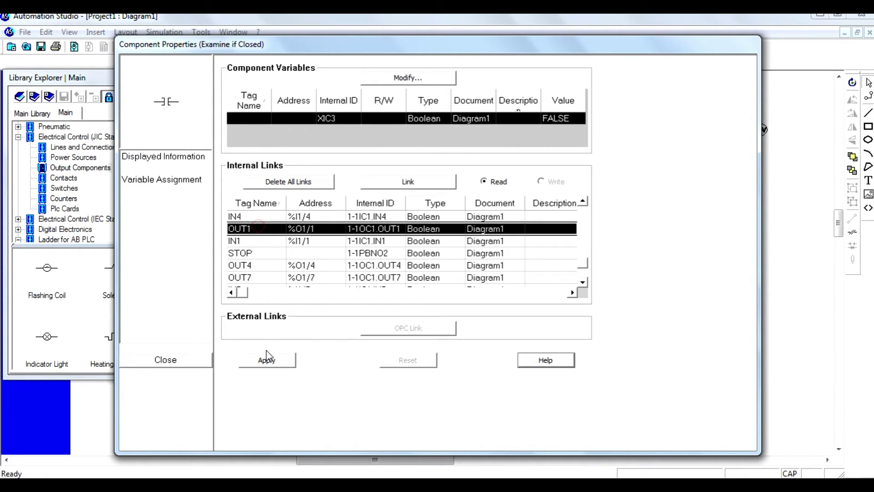
left_click(267, 360)
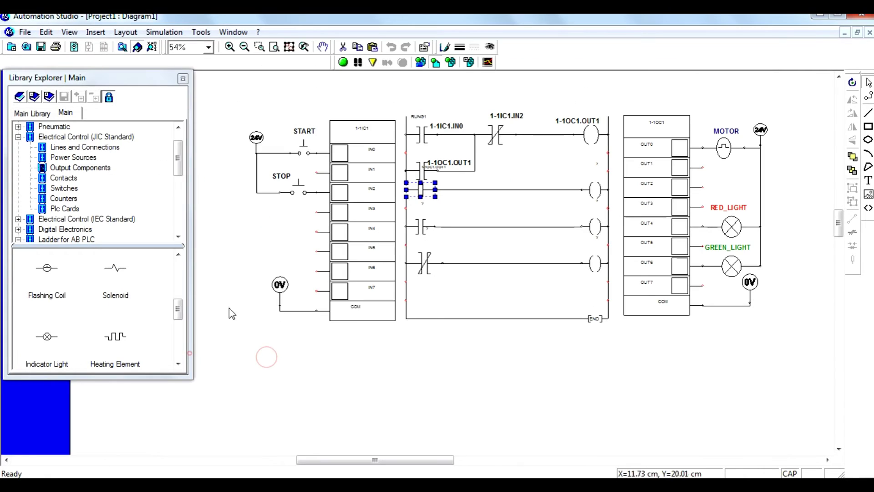
Move the second rung contact's 1-1OC1.OUT1 label to just below the contact and enlarge it to font size 16.
double_click(435, 165)
left_click(543, 193)
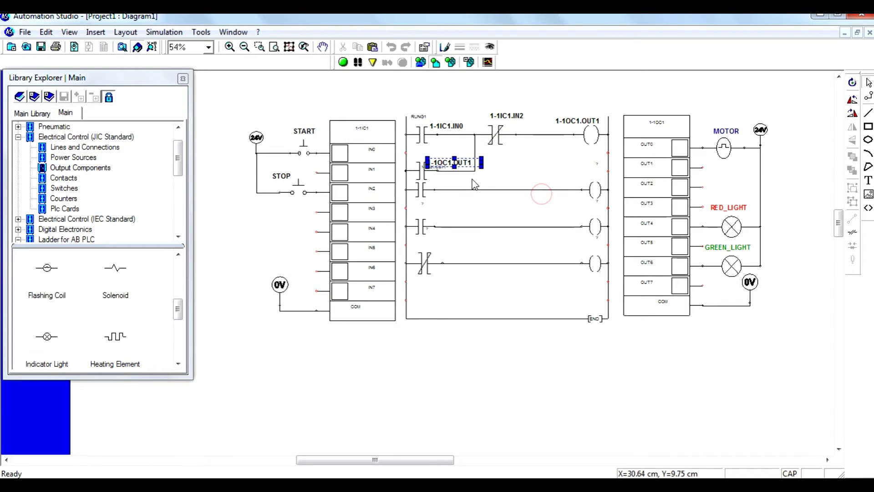
left_click_drag(430, 167, 440, 200)
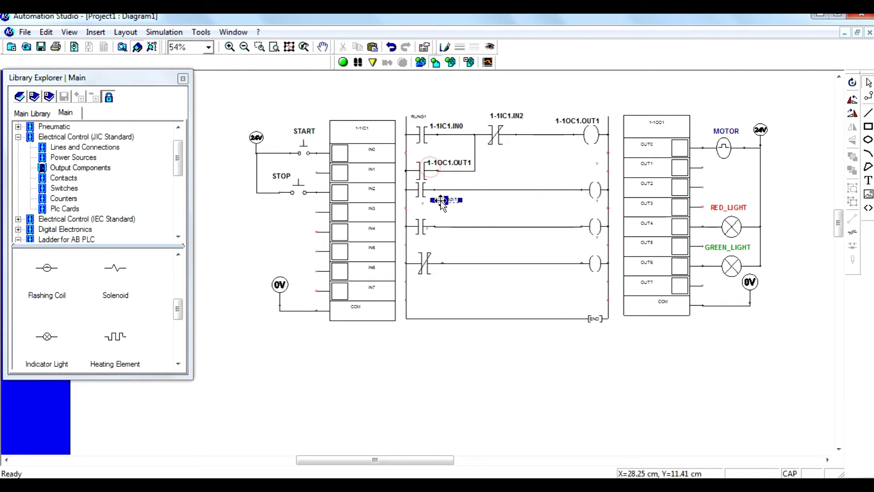
double_click(441, 200)
left_click(493, 235)
left_click(543, 173)
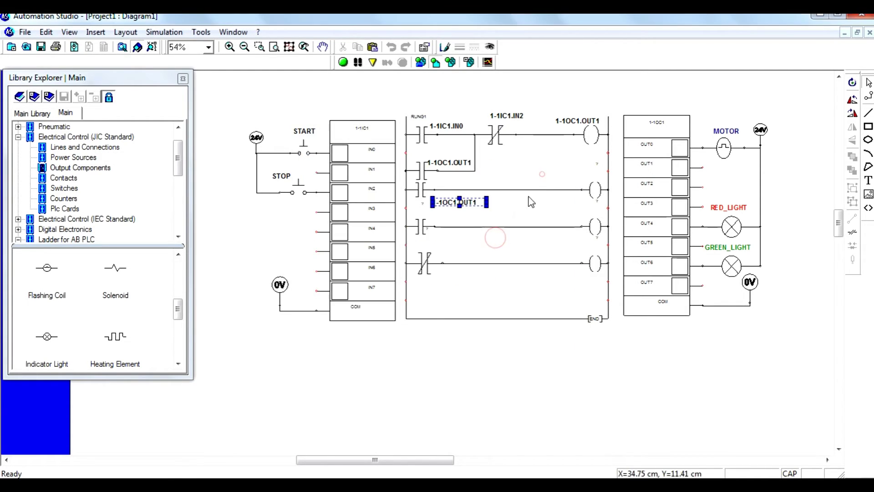
left_click(515, 204)
left_click_drag(460, 204, 457, 201)
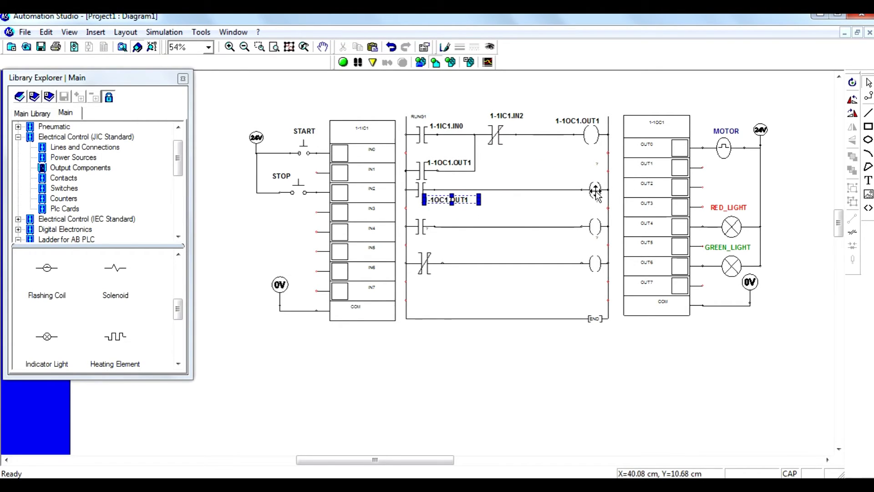
Assign the output card variable OUT0 to the output coil of the second rung and apply it.
double_click(596, 191)
left_click(264, 229)
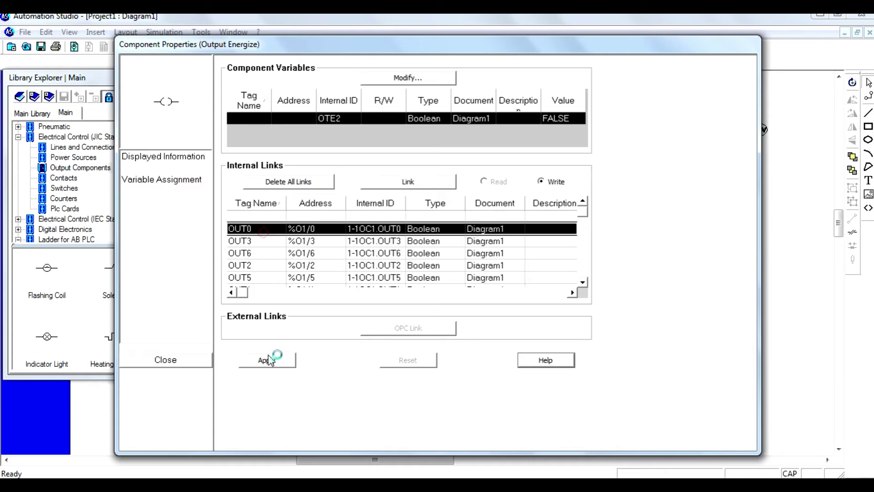
left_click(270, 359)
left_click(179, 359)
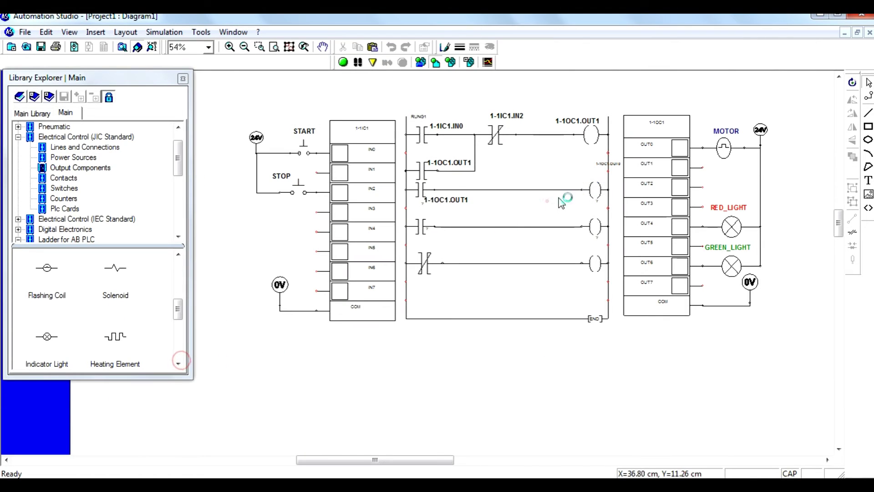
Enlarge the second rung coil's 1-1OC1.OUT0 label to font size 16 and move it just above the coil.
left_click(601, 164)
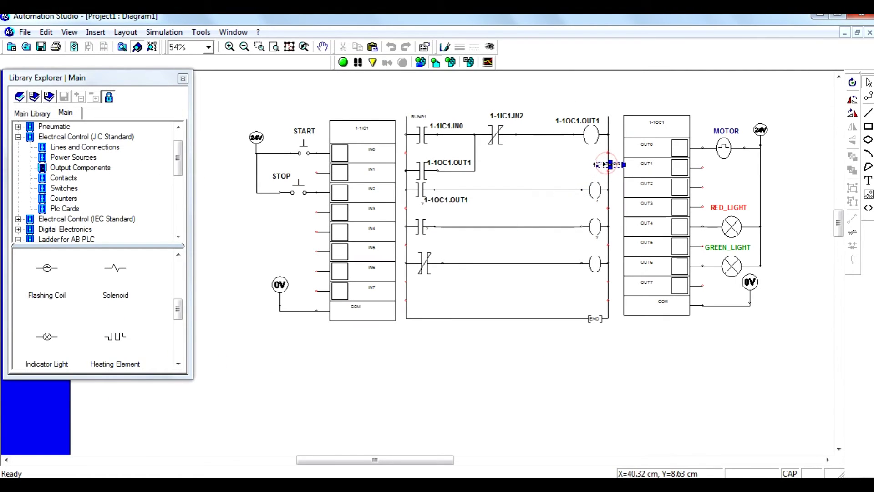
double_click(601, 164)
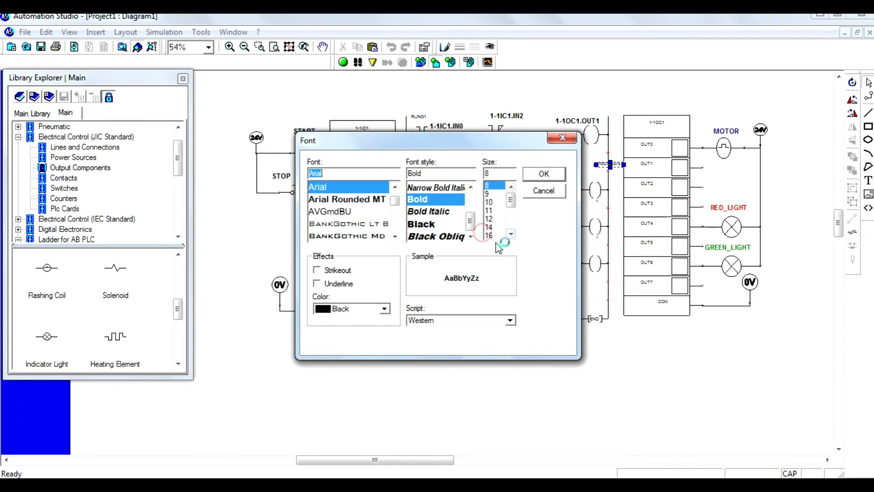
left_click(492, 236)
left_click(541, 174)
left_click_drag(599, 166, 565, 180)
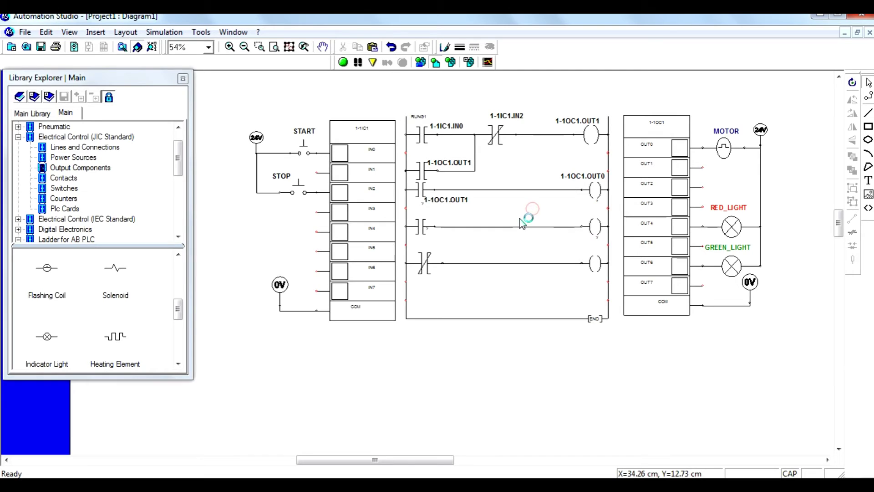
Assign the output card variable OUT0 to the normally open contact of the third rung and apply it.
double_click(420, 226)
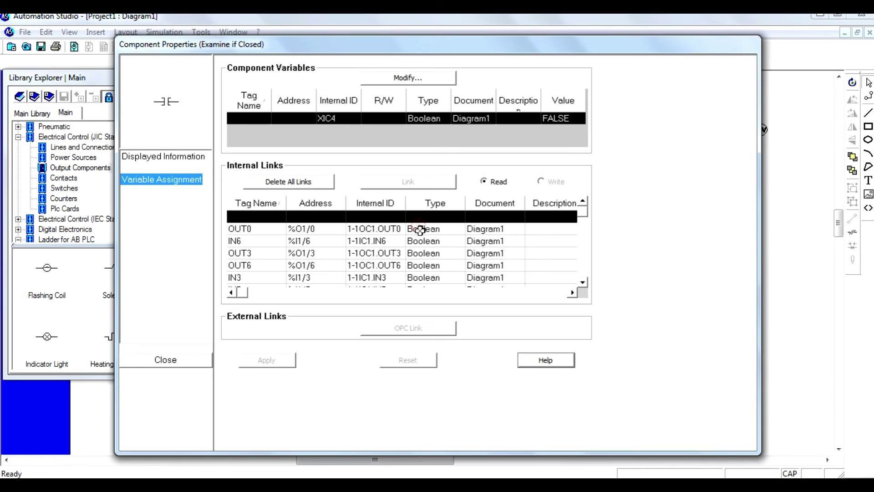
left_click_drag(403, 47, 389, 68)
left_click(261, 246)
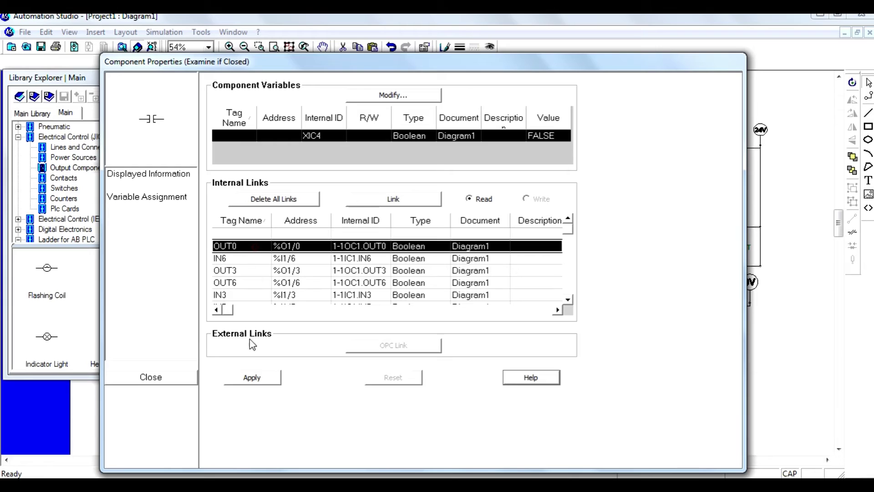
left_click(252, 377)
left_click(162, 378)
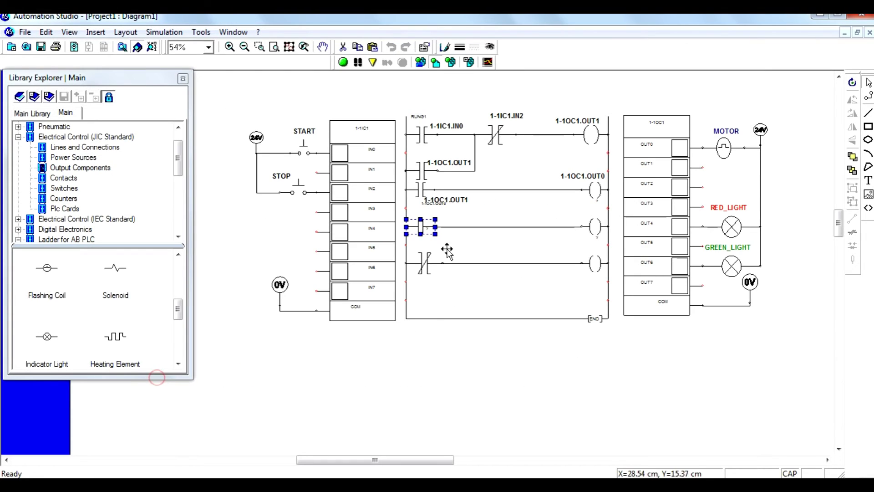
Move the third rung contact's 1-1OC1.OUT0 label down just above the rung line and enlarge it to font size 16.
left_click(467, 240)
mouse_move(433, 203)
left_mouse_down()
mouse_move(434, 212)
mouse_move(440, 208)
left_mouse_up()
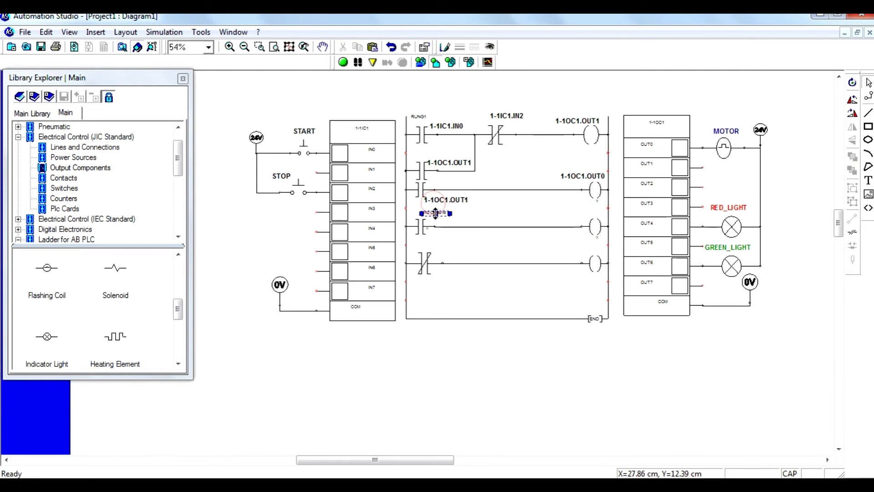
double_click(439, 208)
left_click(494, 235)
left_click(541, 180)
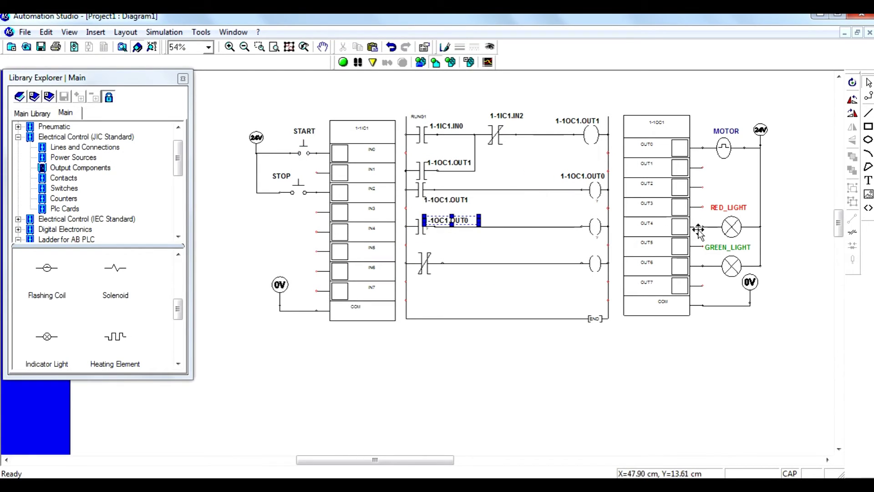
Assign the output card variable OUT4 to the output coil of the third rung and apply it.
double_click(592, 227)
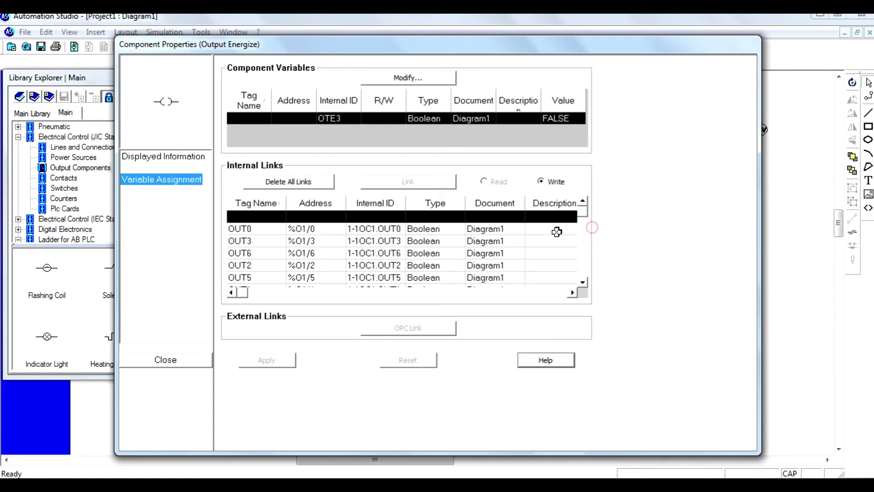
left_click(261, 253)
scroll(260, 256, "down", 1)
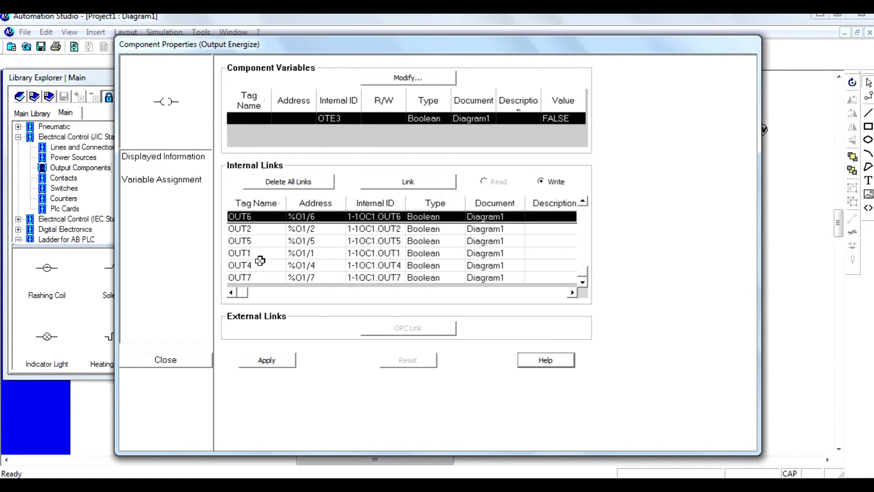
left_click(259, 260)
left_click(266, 360)
left_click(187, 360)
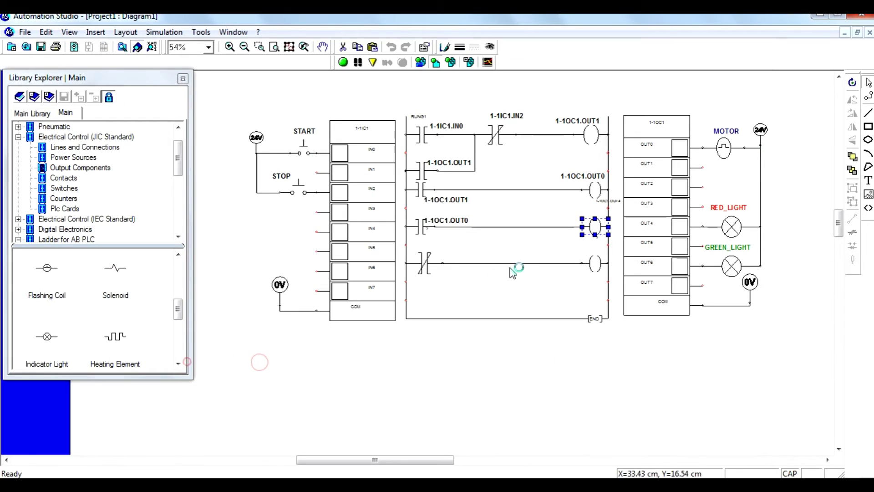
Move the third rung coil's 1-1OC1.OUT4 label to just above the coil and enlarge it to font size 16.
double_click(607, 199)
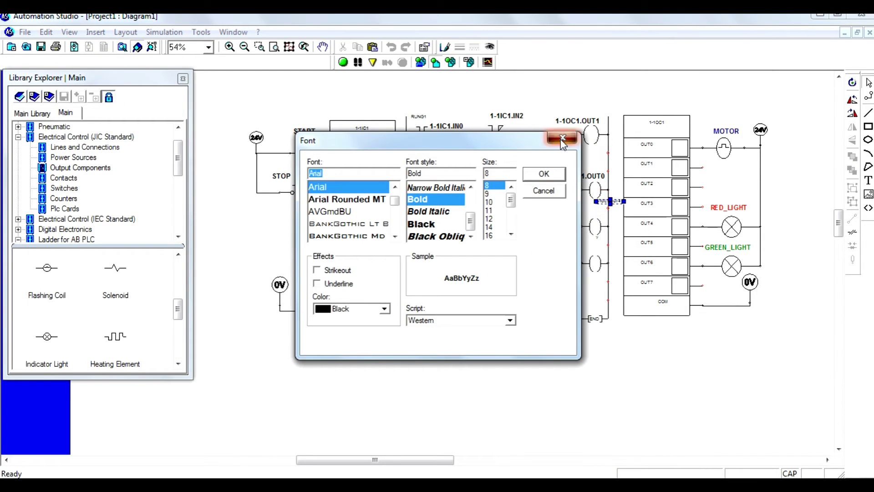
left_click(563, 138)
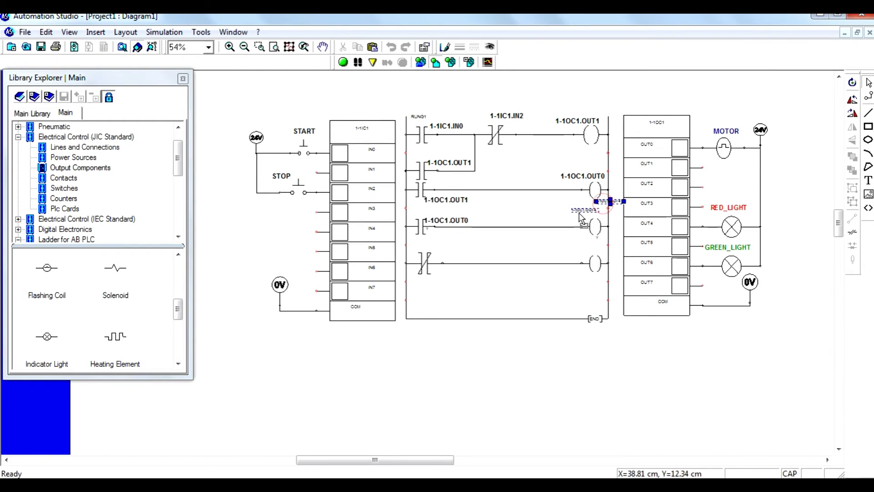
double_click(584, 211)
left_click(491, 235)
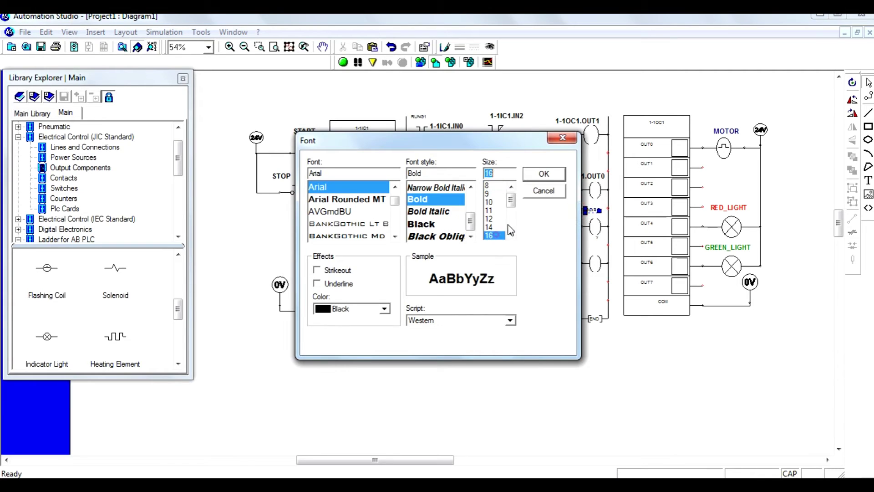
left_click(549, 173)
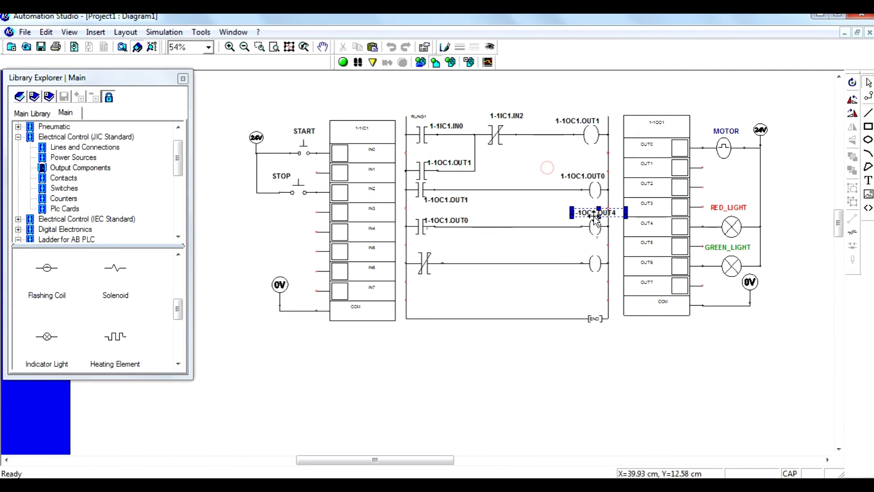
left_click(572, 256)
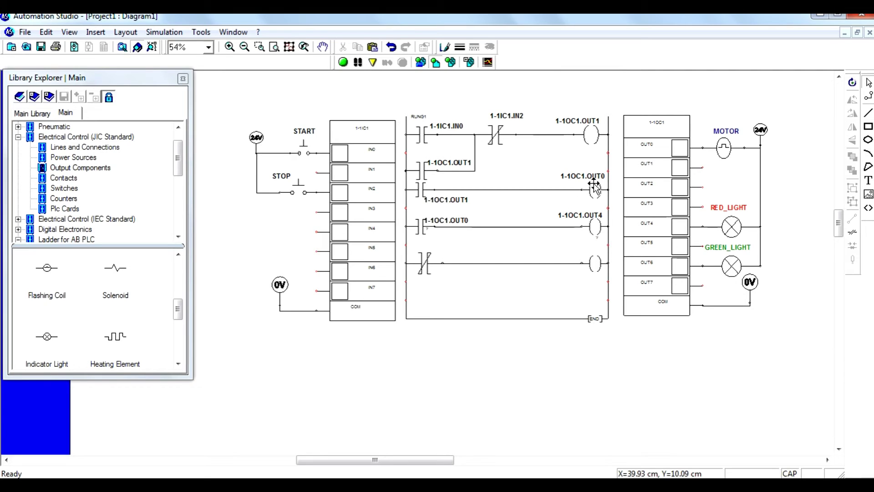
Assign the output card variable OUT0 to the normally closed contact of the bottom rung and apply it.
double_click(425, 263)
double_click(254, 229)
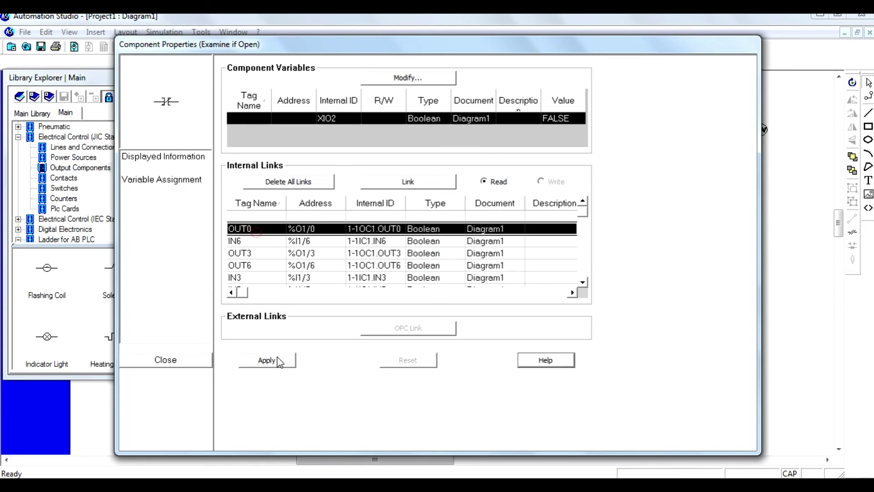
left_click(272, 360)
left_click(166, 360)
left_click(485, 276)
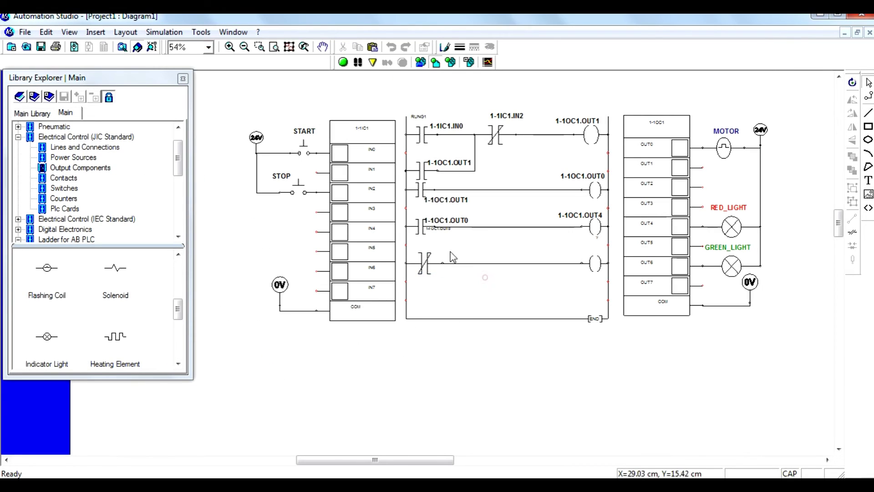
Enlarge the bottom rung contact's 1-1OC1.OUT0 label to font size 16 and move it just below the rung line.
double_click(442, 227)
left_click(489, 236)
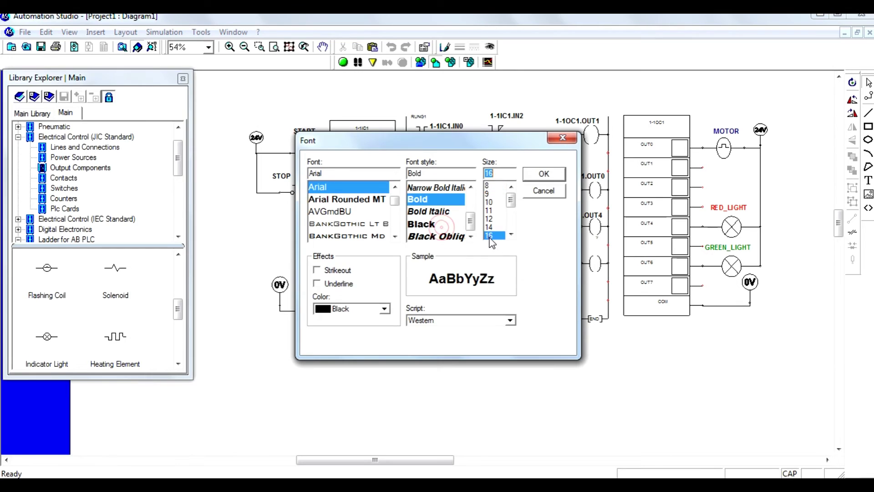
left_click(543, 174)
left_click_drag(441, 233, 442, 275)
left_click(517, 291)
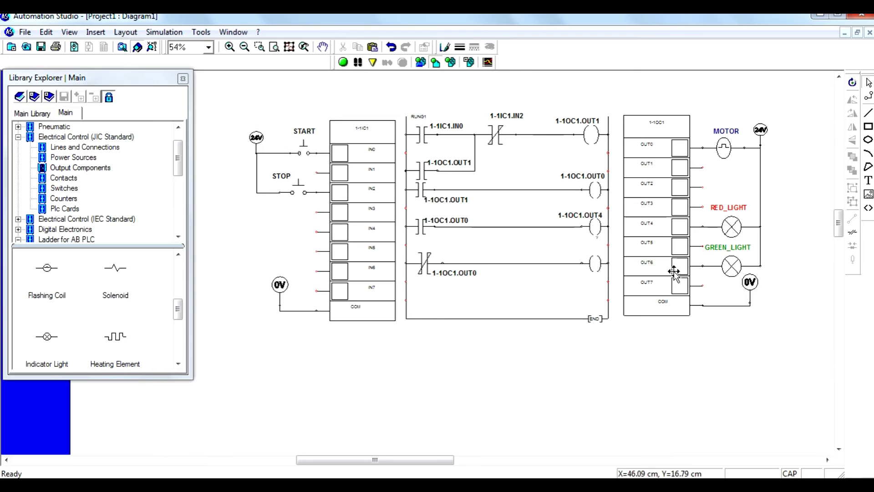
Assign the output card variable OUT6 to the output coil of the bottom rung and apply it.
double_click(593, 264)
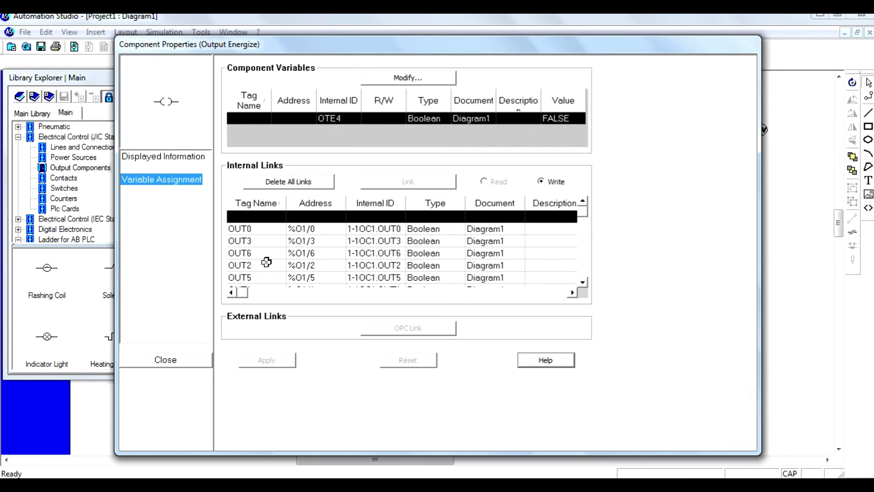
left_click(263, 258)
left_click(266, 360)
left_click(184, 362)
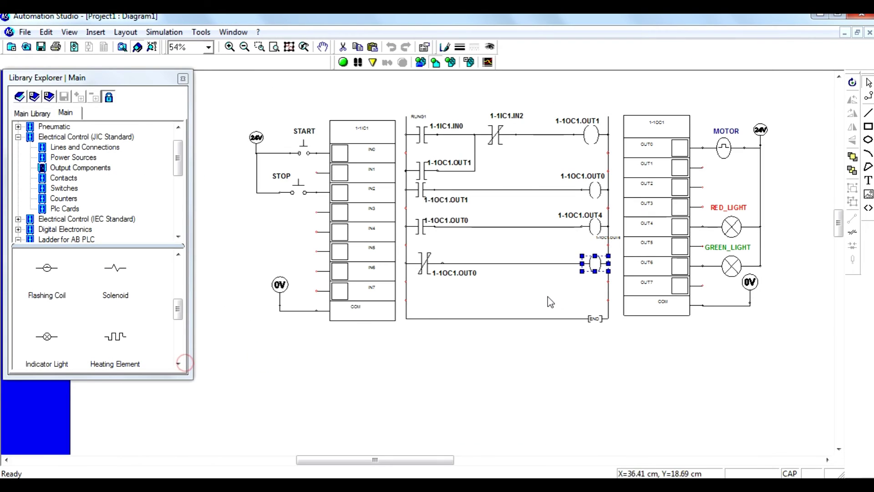
Move the bottom rung coil's 1-1OC1.OUT6 label to just above the coil and enlarge it to font size 16.
left_click_drag(607, 238, 579, 252)
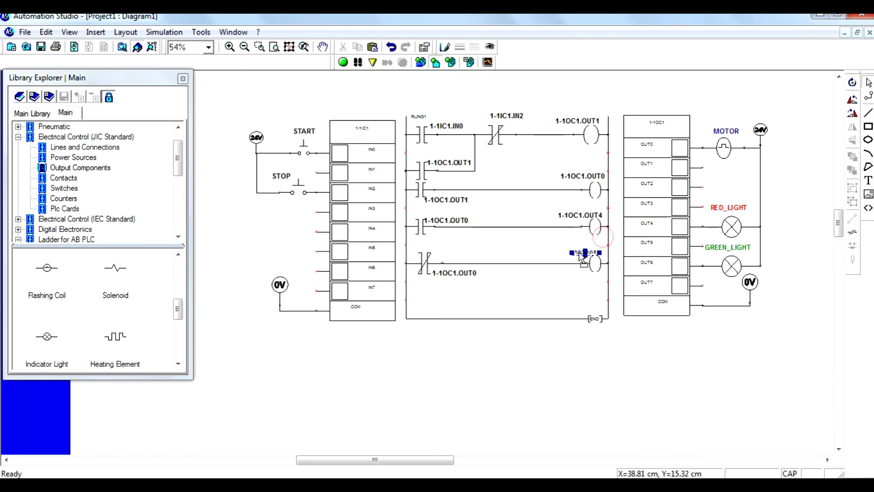
double_click(579, 253)
left_click(492, 236)
left_click(541, 175)
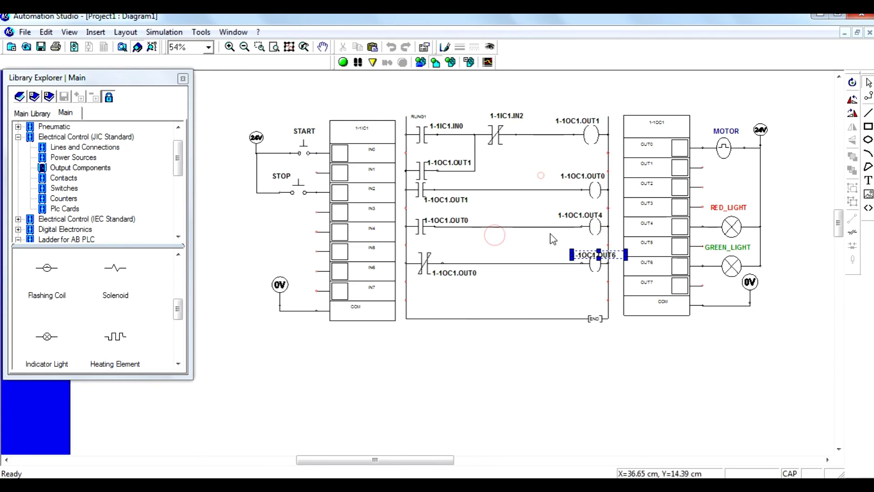
left_click_drag(593, 265, 579, 259)
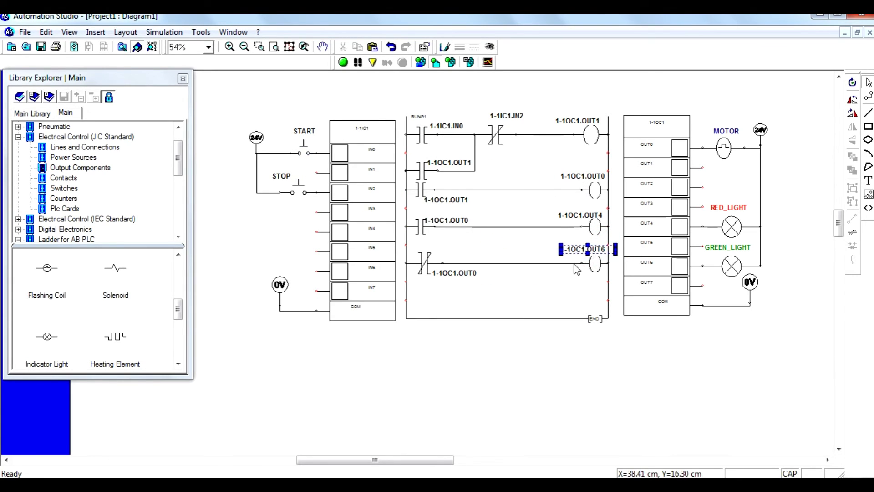
left_click(574, 290)
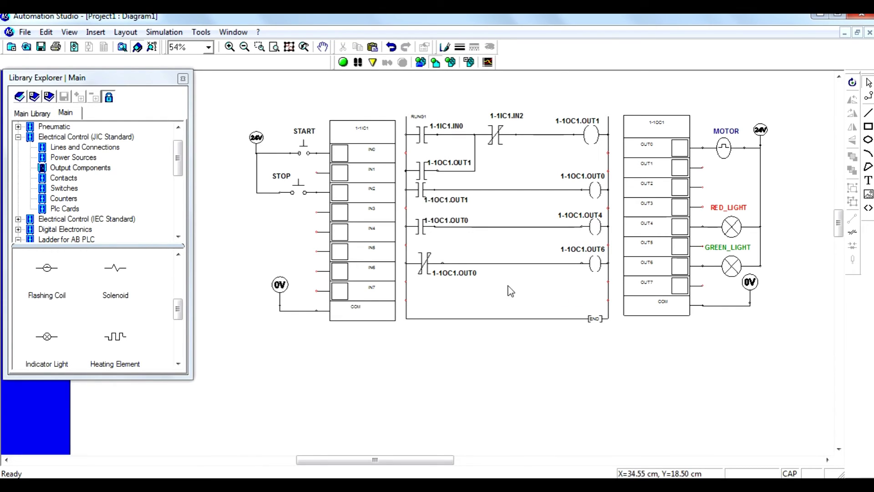
Shift the third rung contact's 1-1OC1.OUT0 label slightly right, clear of the contact symbol, and deselect it.
left_click_drag(447, 219, 453, 220)
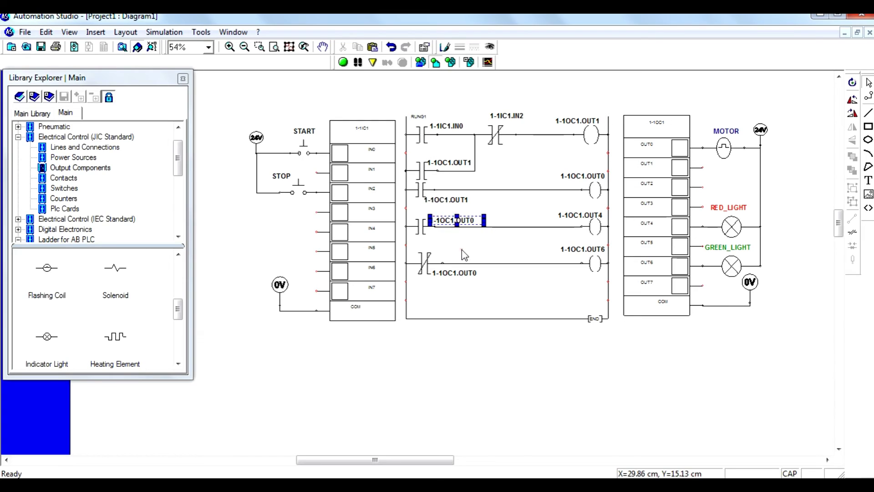
left_click(461, 249)
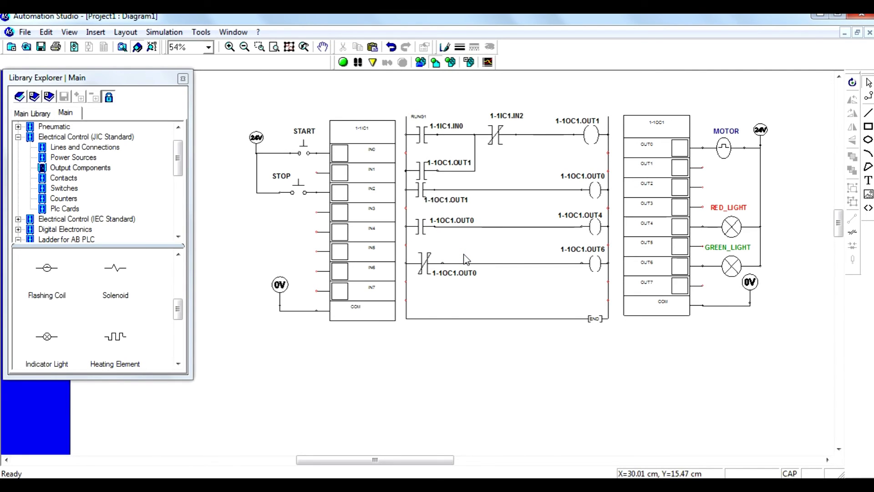
left_click(725, 208)
left_click(686, 364)
Run the normal simulation and test the circuit by actuating the START, STOP and again the START pushbutton.
left_click(342, 63)
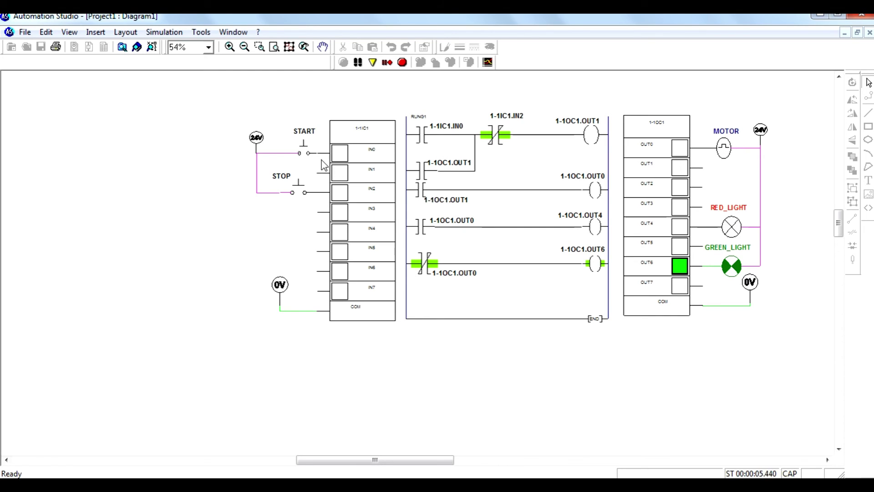
left_click(308, 154)
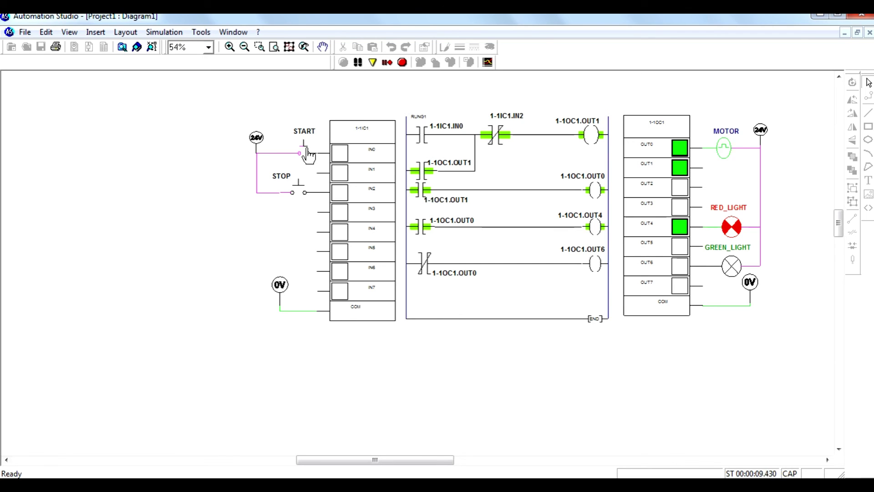
left_click(299, 187)
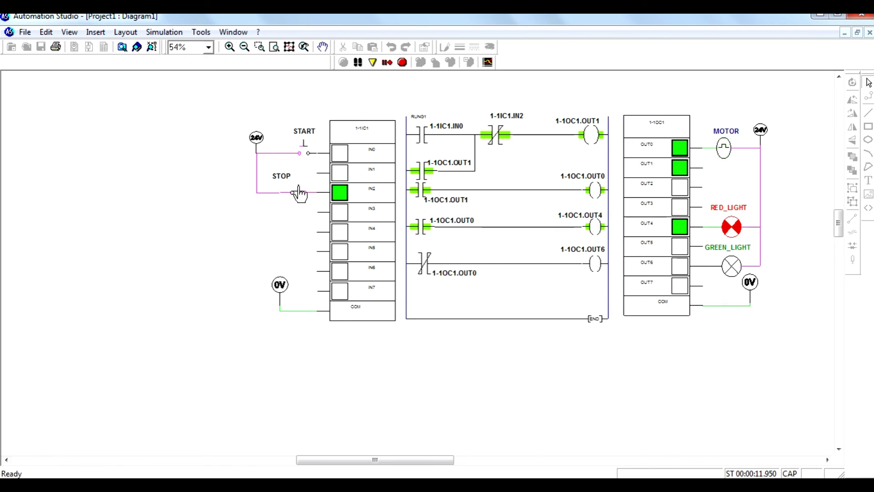
left_click(308, 154)
Actuate the STOP and START pushbuttons alternately to check the motor and lights, ending with STOP, and end the simulation.
left_click_drag(378, 459, 402, 459)
left_click_drag(839, 226, 840, 223)
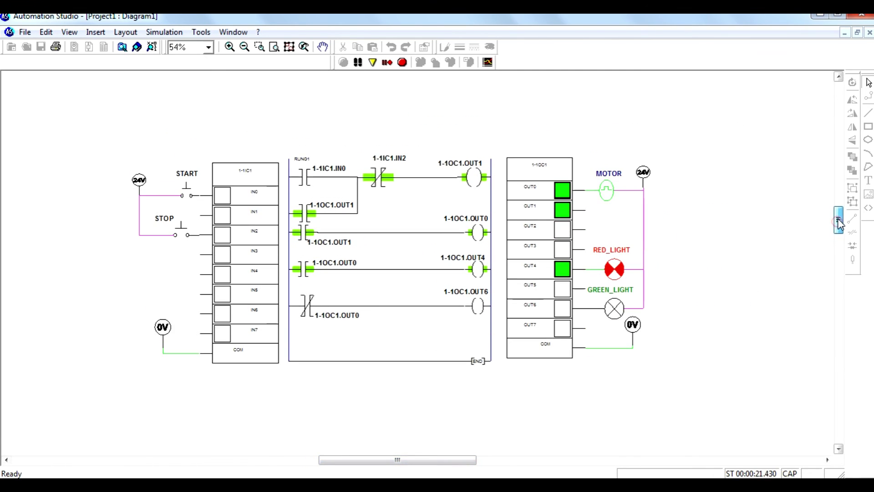
left_click(185, 233)
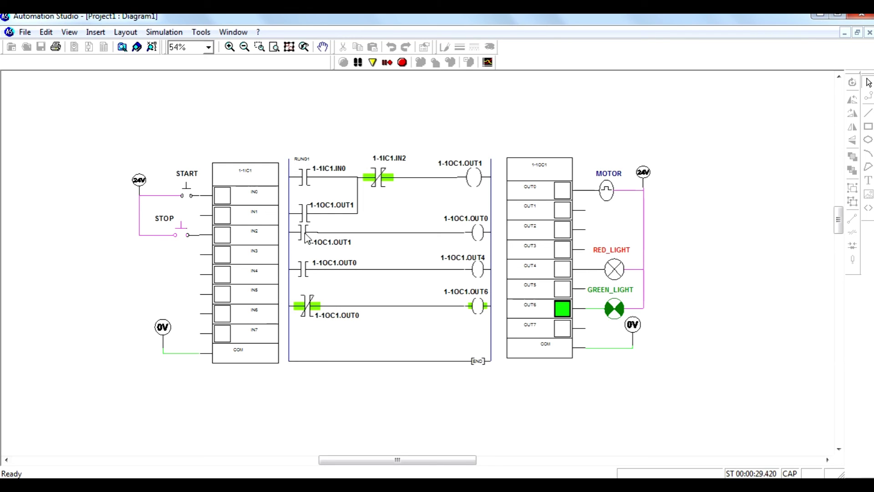
left_click(186, 200)
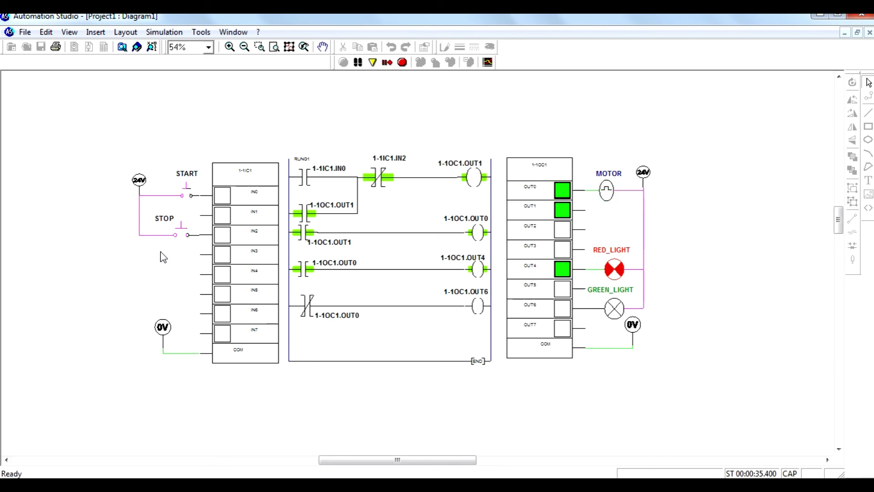
left_click(181, 229)
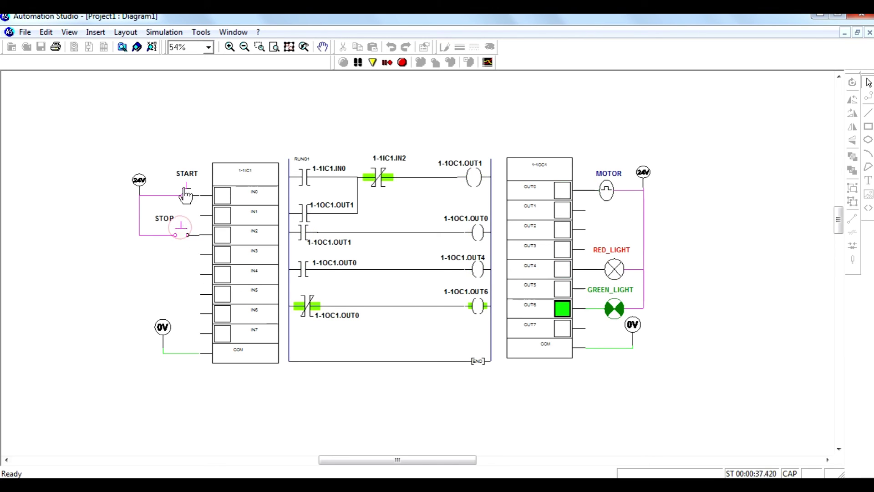
left_click(185, 195)
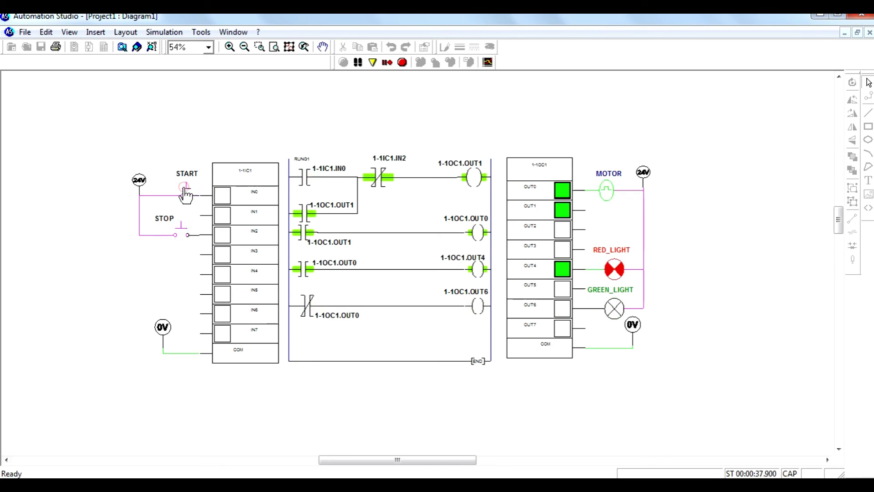
left_click(184, 234)
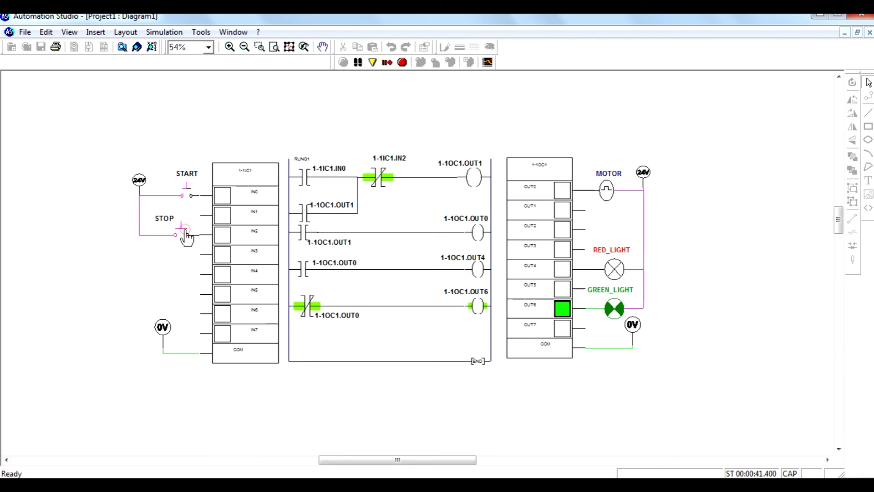
left_click(185, 194)
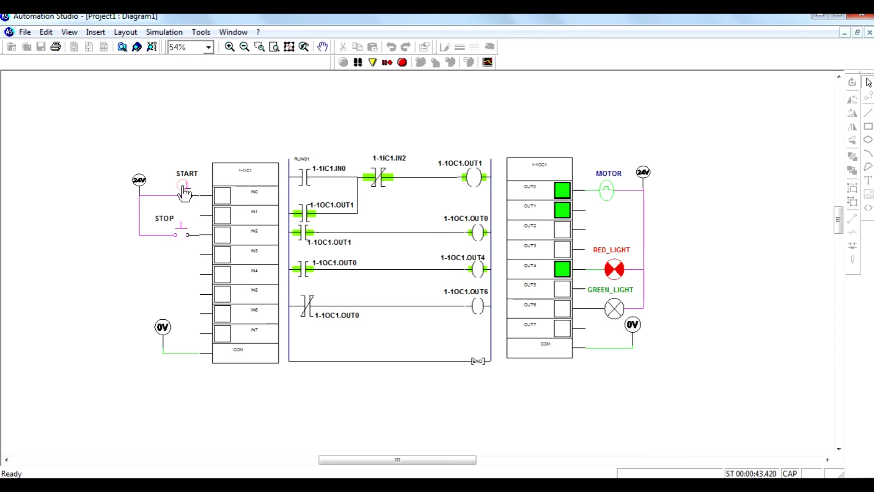
left_click(180, 235)
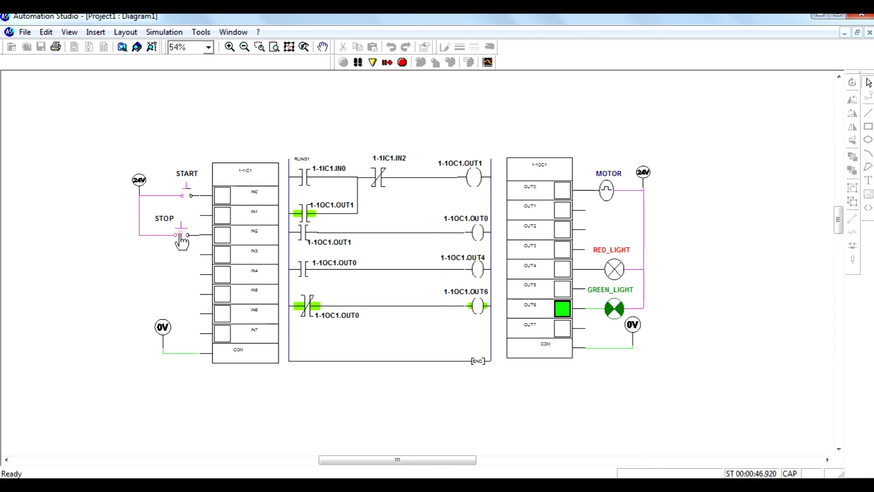
left_click(186, 195)
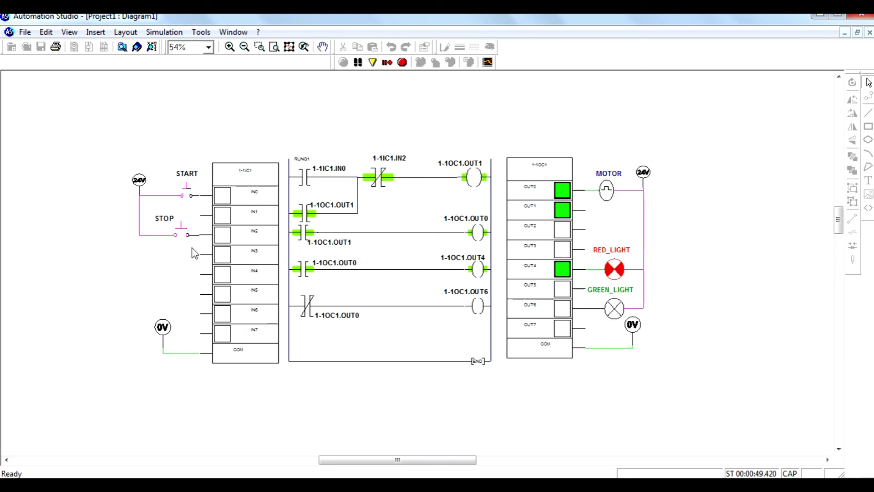
left_click(181, 235)
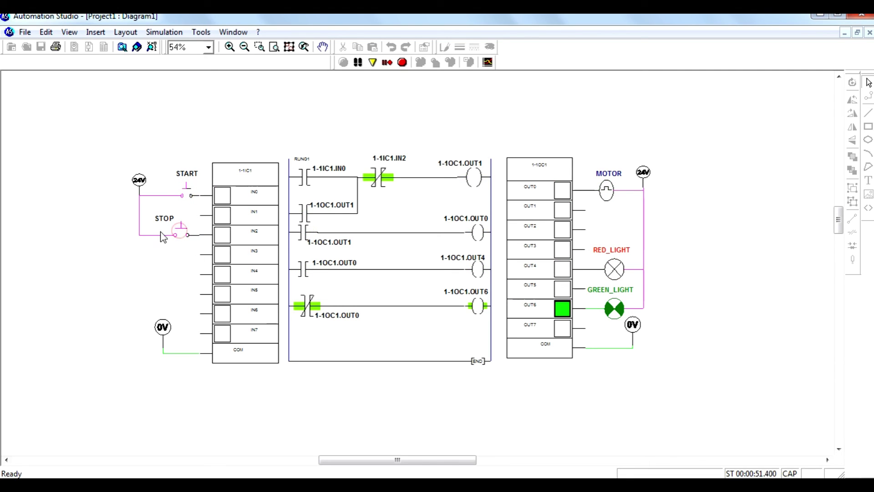
left_click(402, 64)
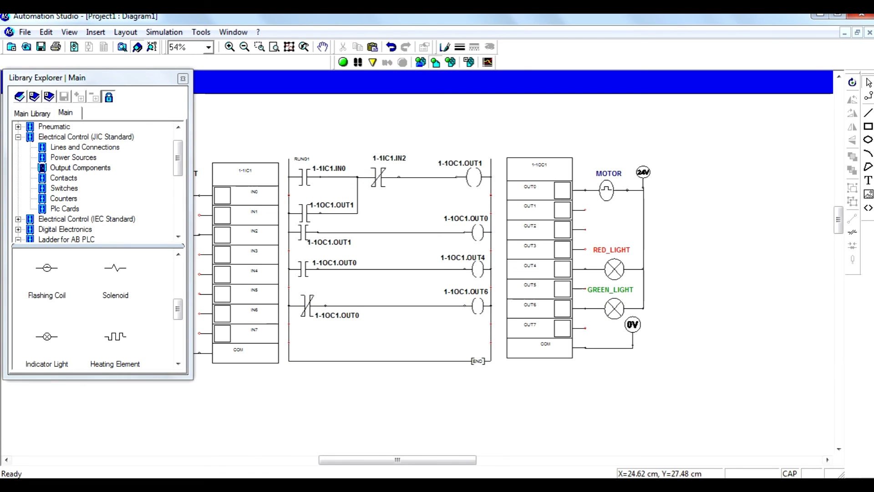